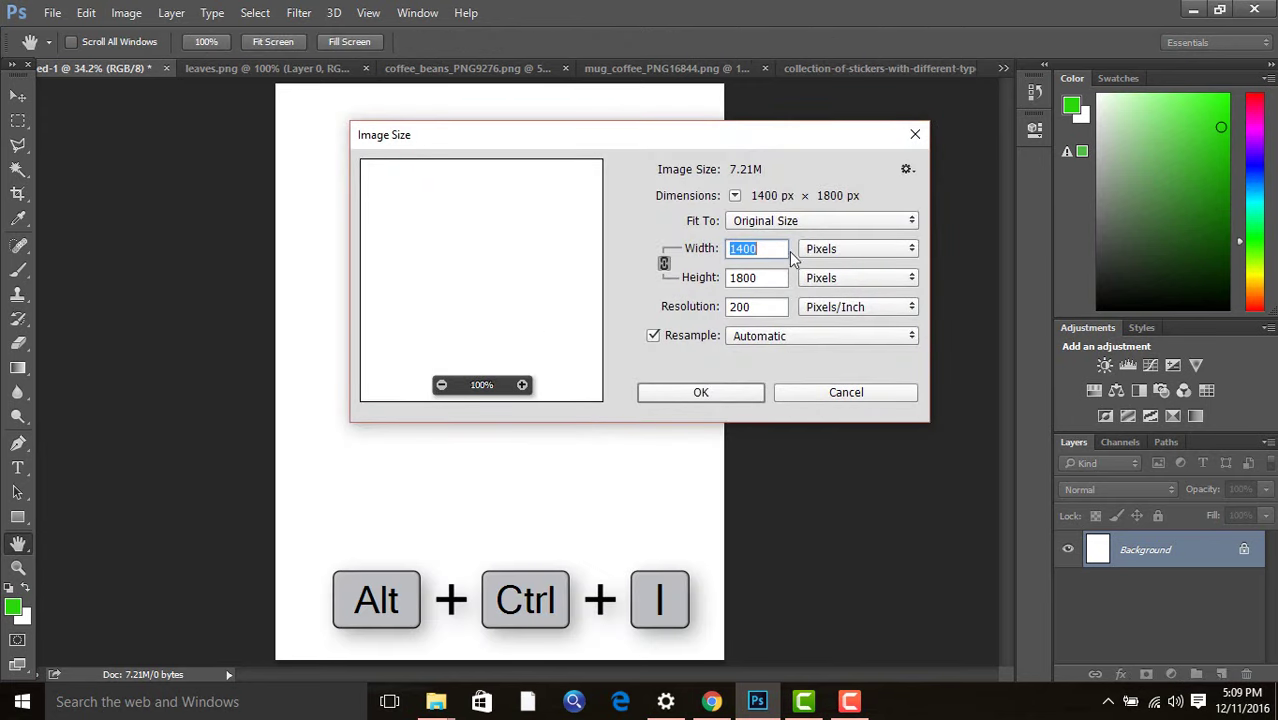
Check the Image Size is 1400 × 1800 px at 200 ppi and accept it.
{"action": "key", "text": "Tab"}
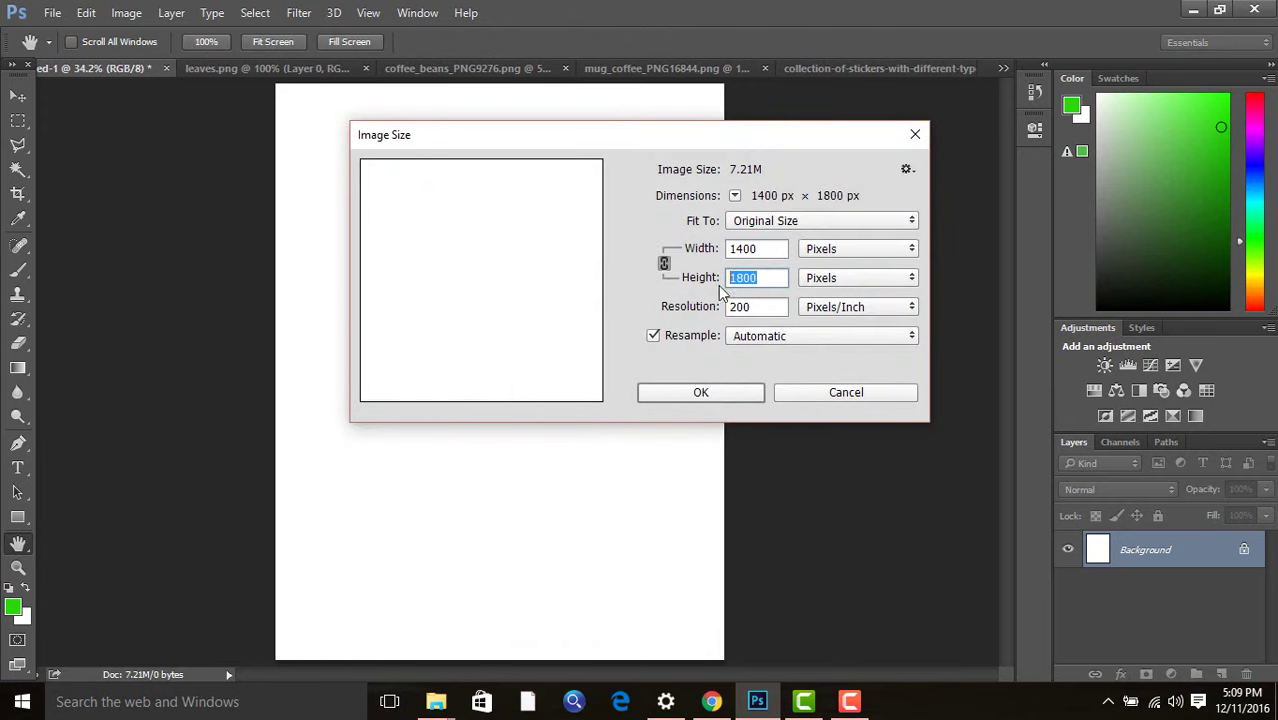
{"action": "key", "text": "Tab"}
{"action": "left_click", "coordinate": [733, 393]}
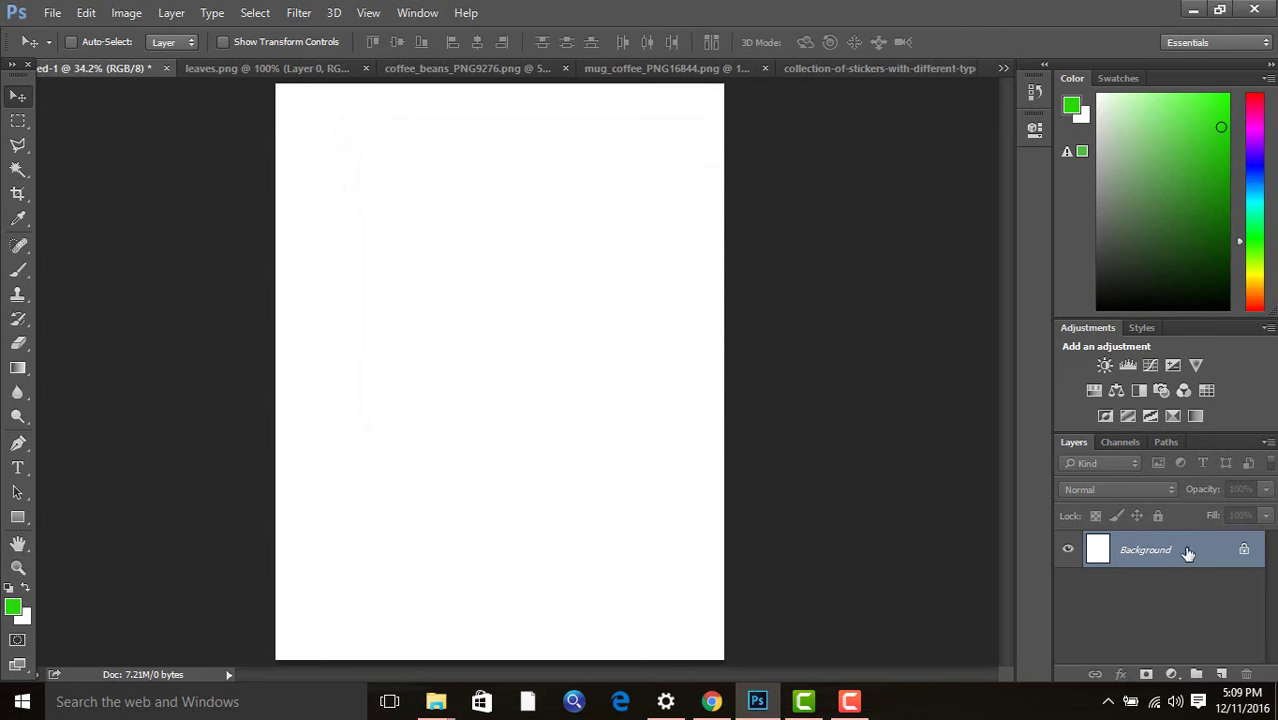
Add a Gradient fill layer using the brown-red gradient preset.
{"action": "left_click", "coordinate": [1171, 674]}
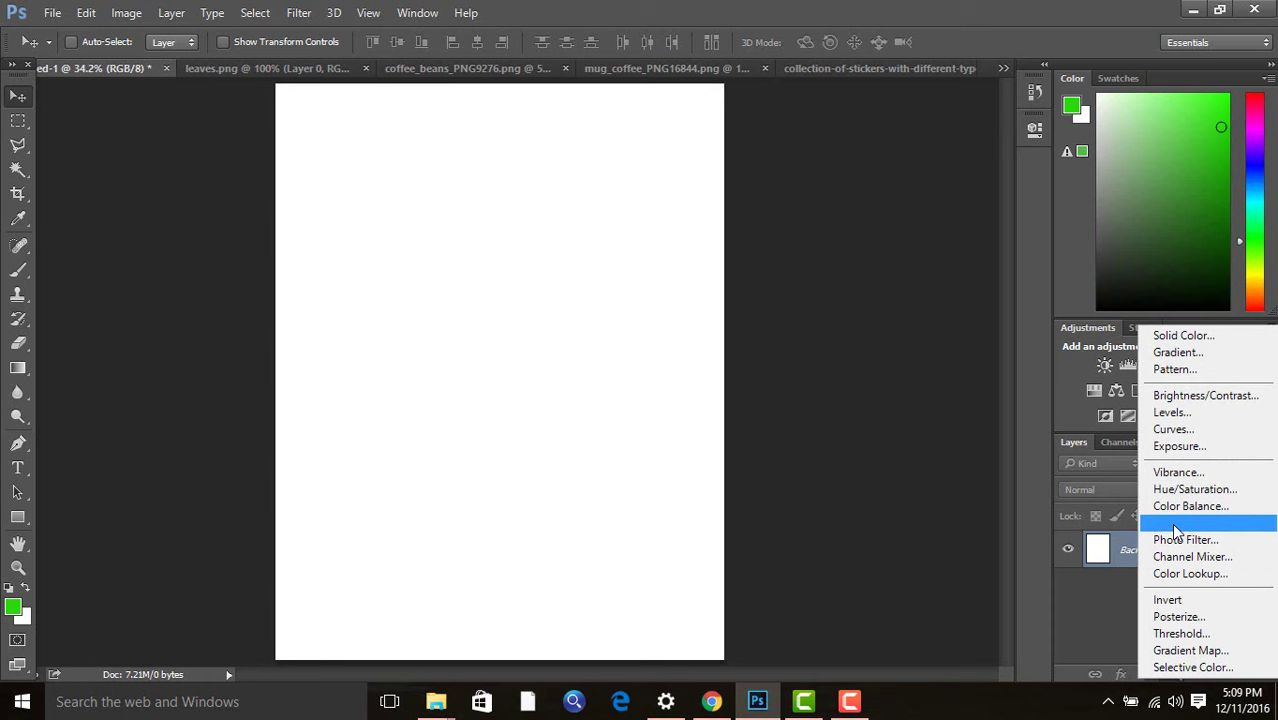
{"action": "left_click", "coordinate": [1176, 353]}
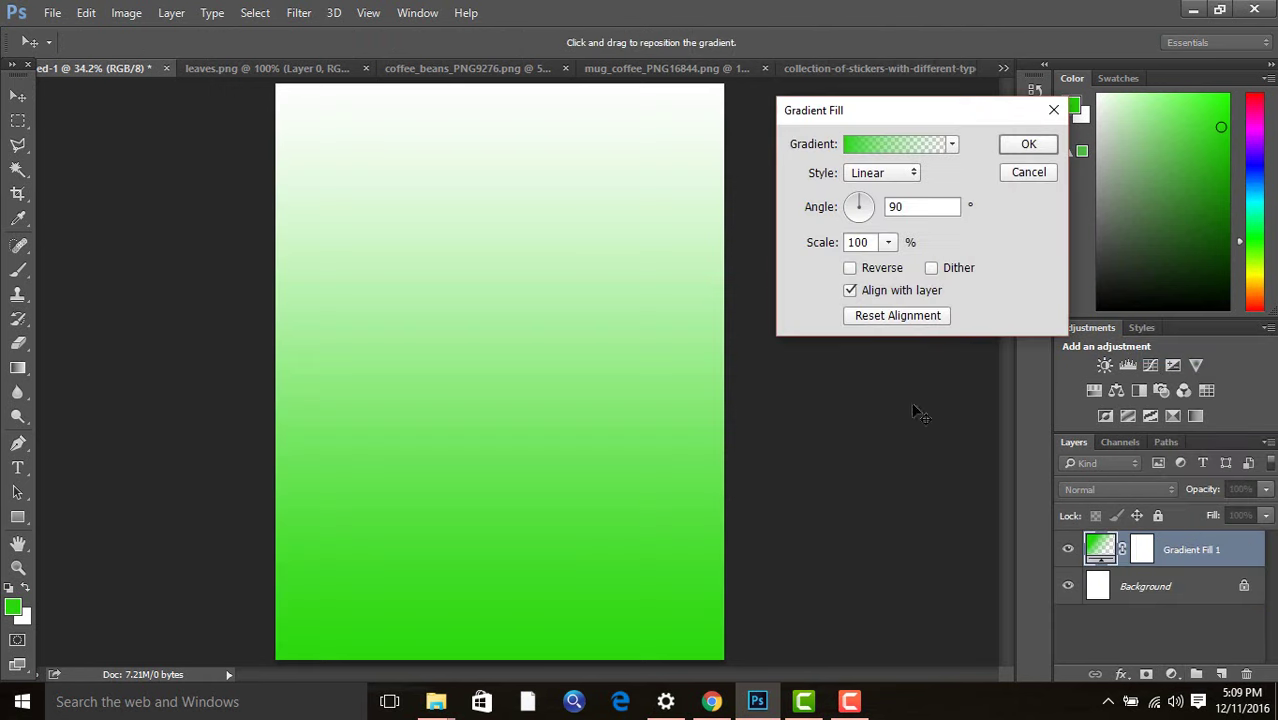
{"action": "left_click", "coordinate": [886, 149]}
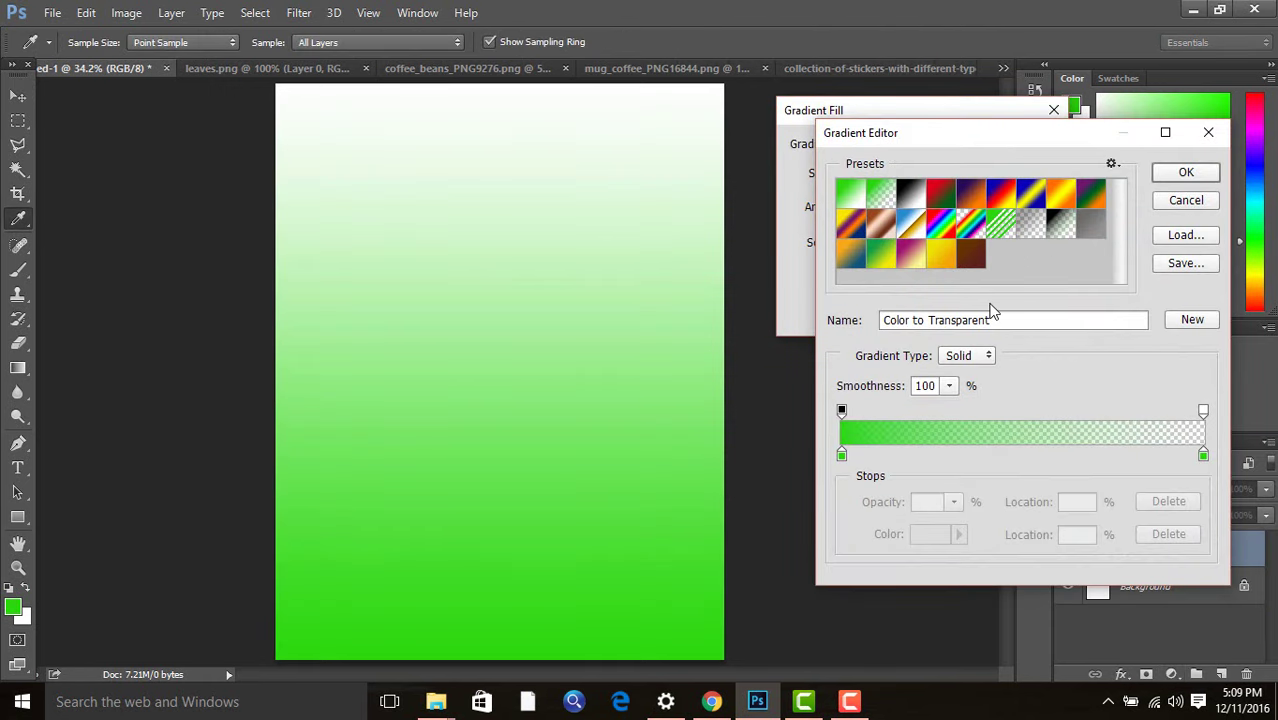
{"action": "left_click", "coordinate": [970, 258]}
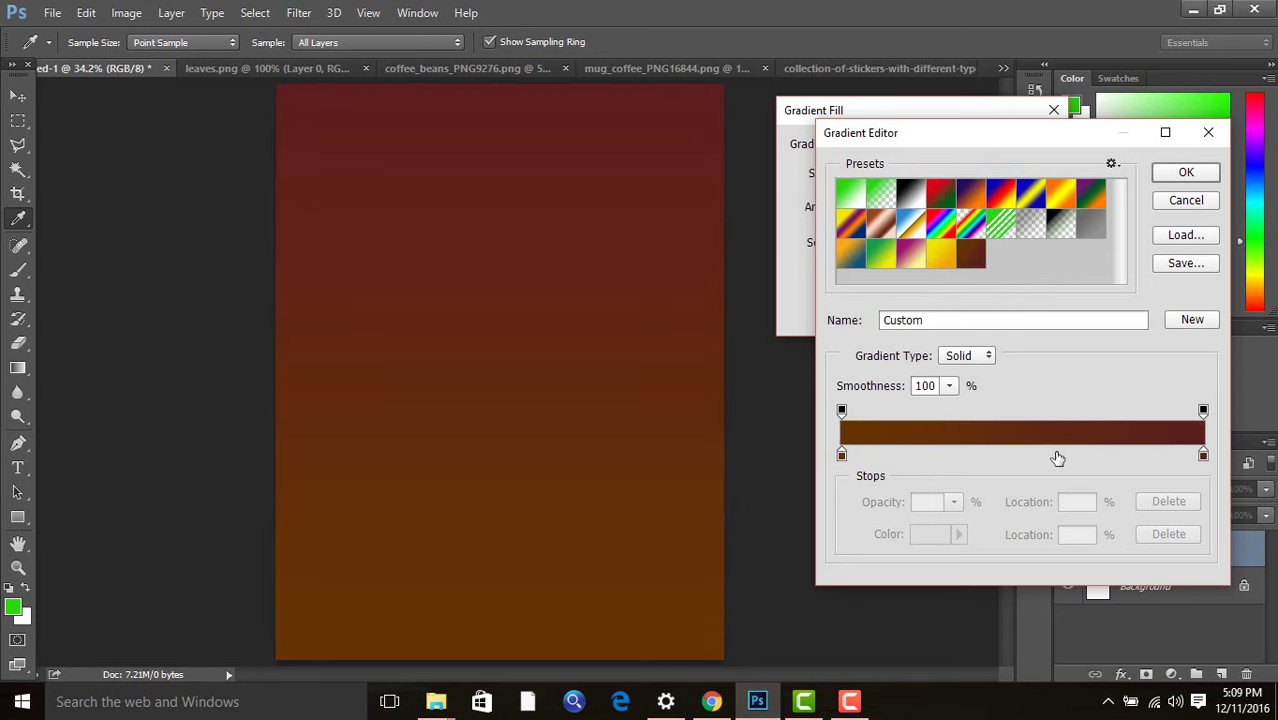
{"action": "left_click", "coordinate": [1182, 173]}
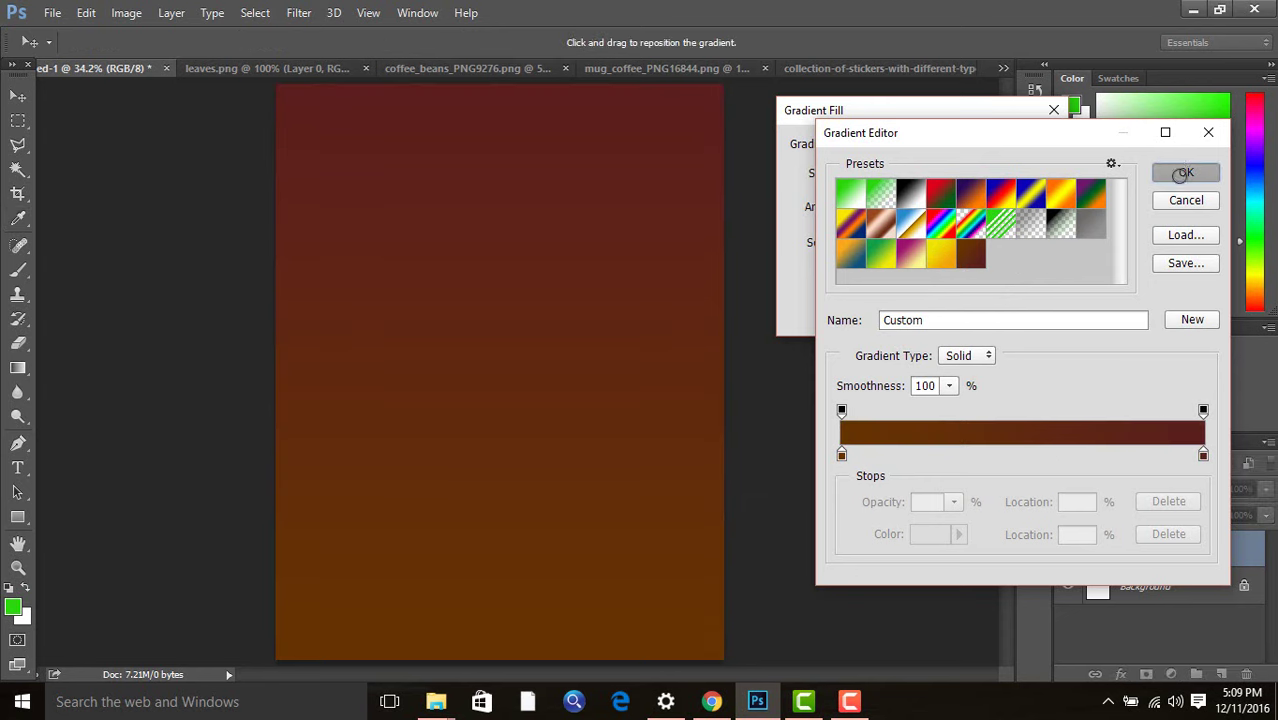
Make the gradient Radial, centred slightly higher, at 179% scale.
{"action": "left_click", "coordinate": [851, 268]}
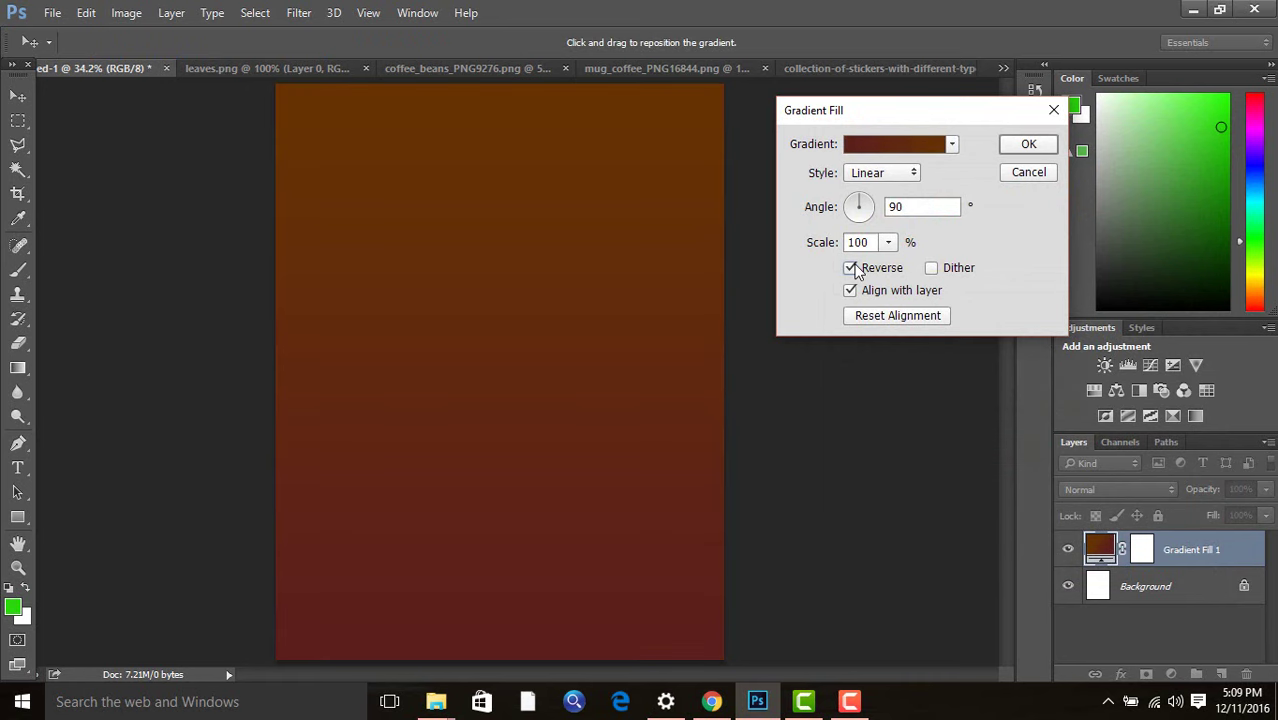
{"action": "left_click", "coordinate": [851, 268]}
{"action": "left_click", "coordinate": [897, 176]}
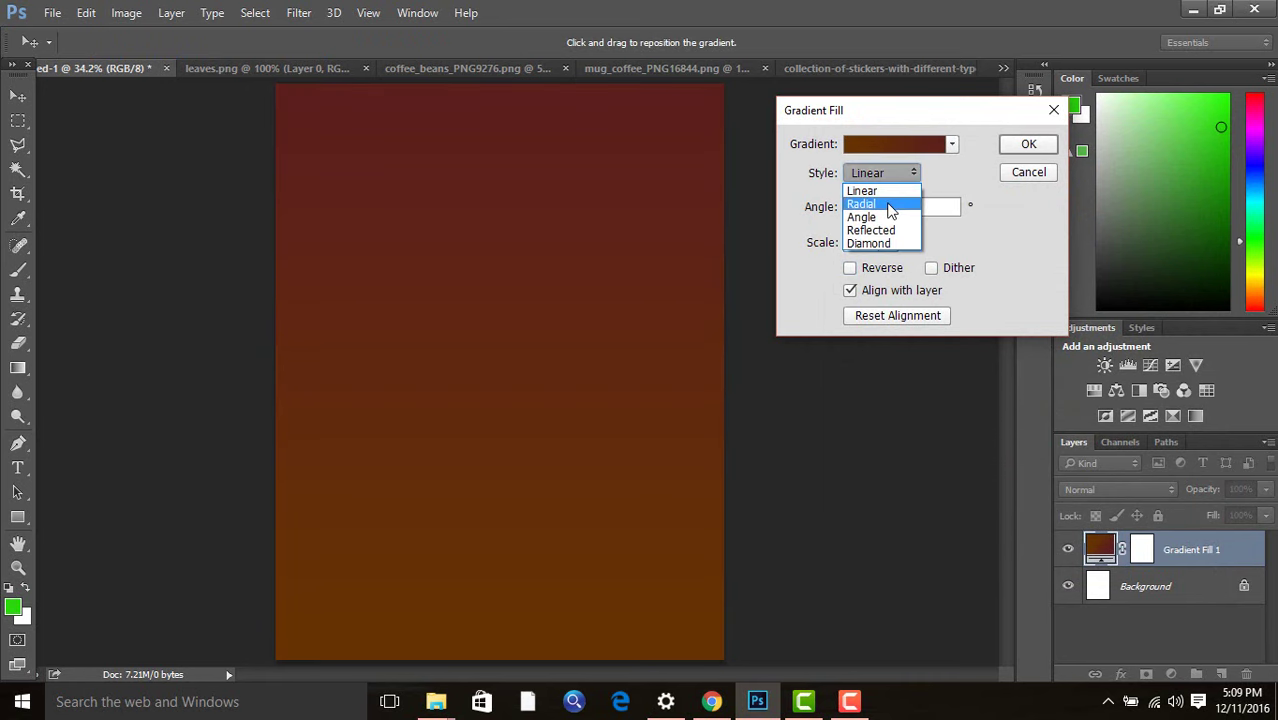
{"action": "left_click", "coordinate": [888, 205]}
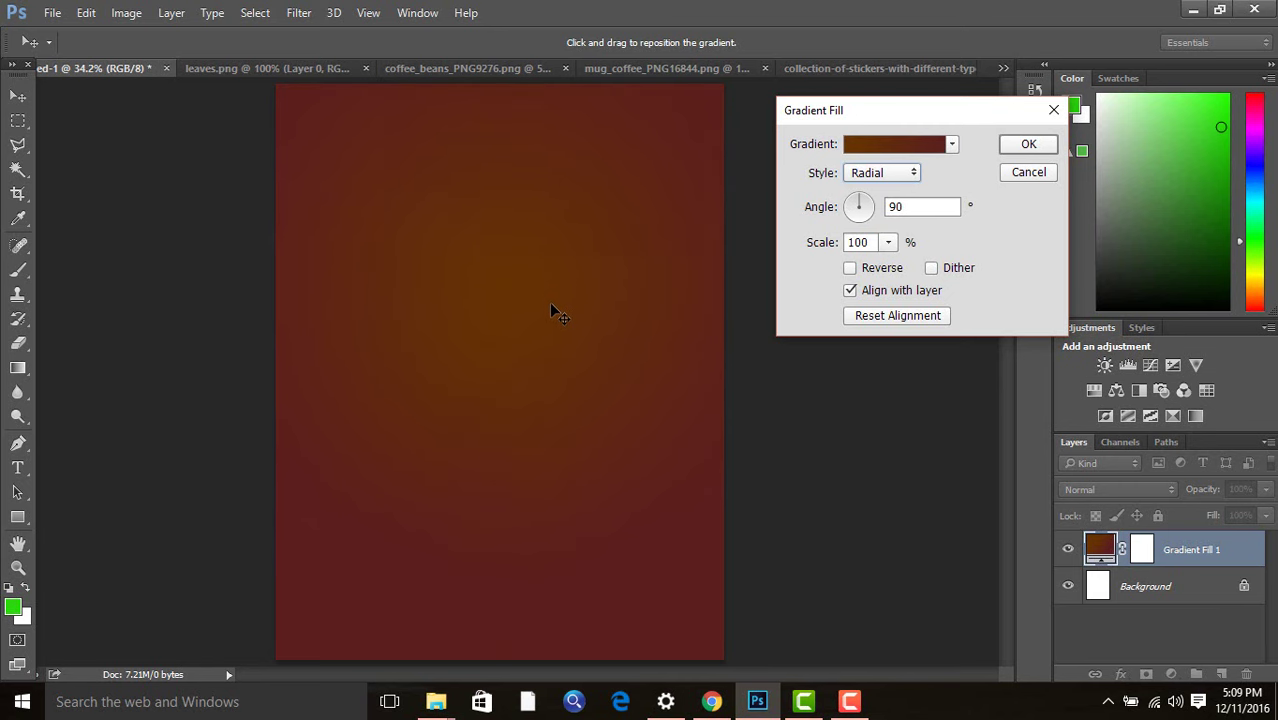
{"action": "left_click_drag", "start_coordinate": [550, 286], "coordinate": [552, 270]}
{"action": "left_click", "coordinate": [755, 314]}
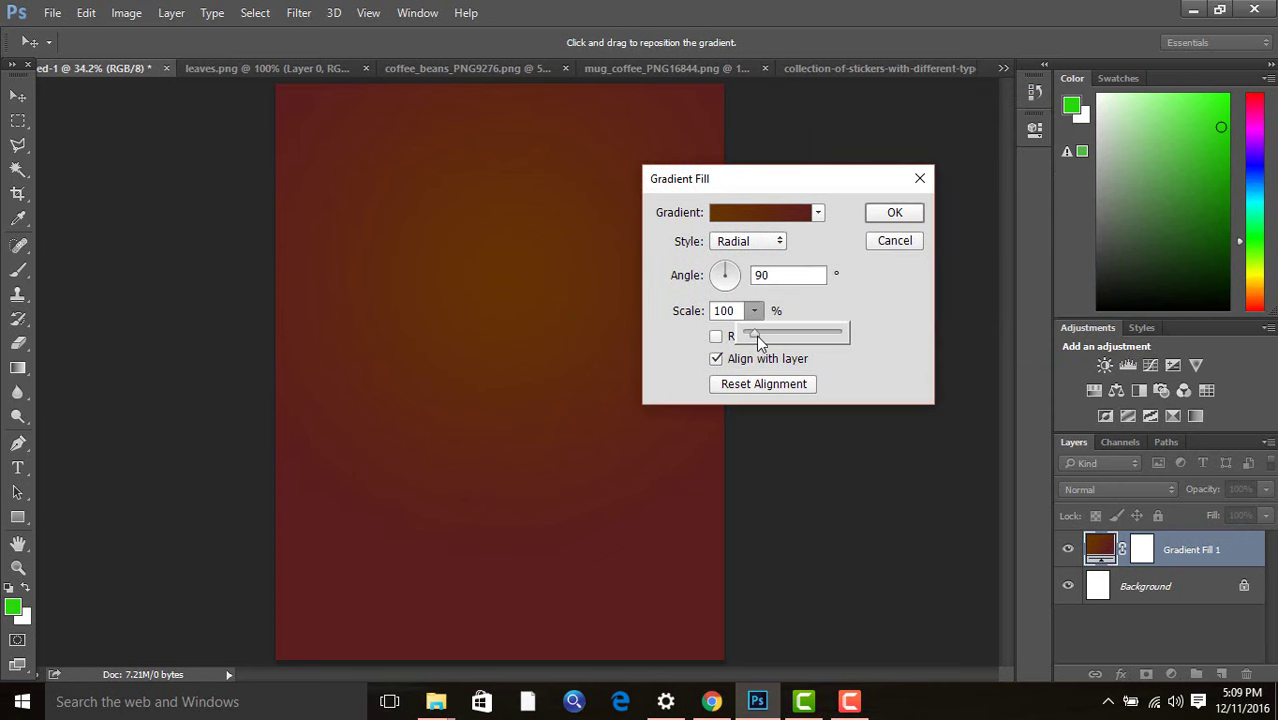
{"action": "mouse_move", "coordinate": [755, 333]}
{"action": "left_mouse_down"}
{"action": "mouse_move", "coordinate": [786, 334]}
{"action": "mouse_move", "coordinate": [762, 334]}
{"action": "left_mouse_up"}
Apply the radial fill and add a second black-to-transparent gradient fill layer.
{"action": "left_click", "coordinate": [887, 216]}
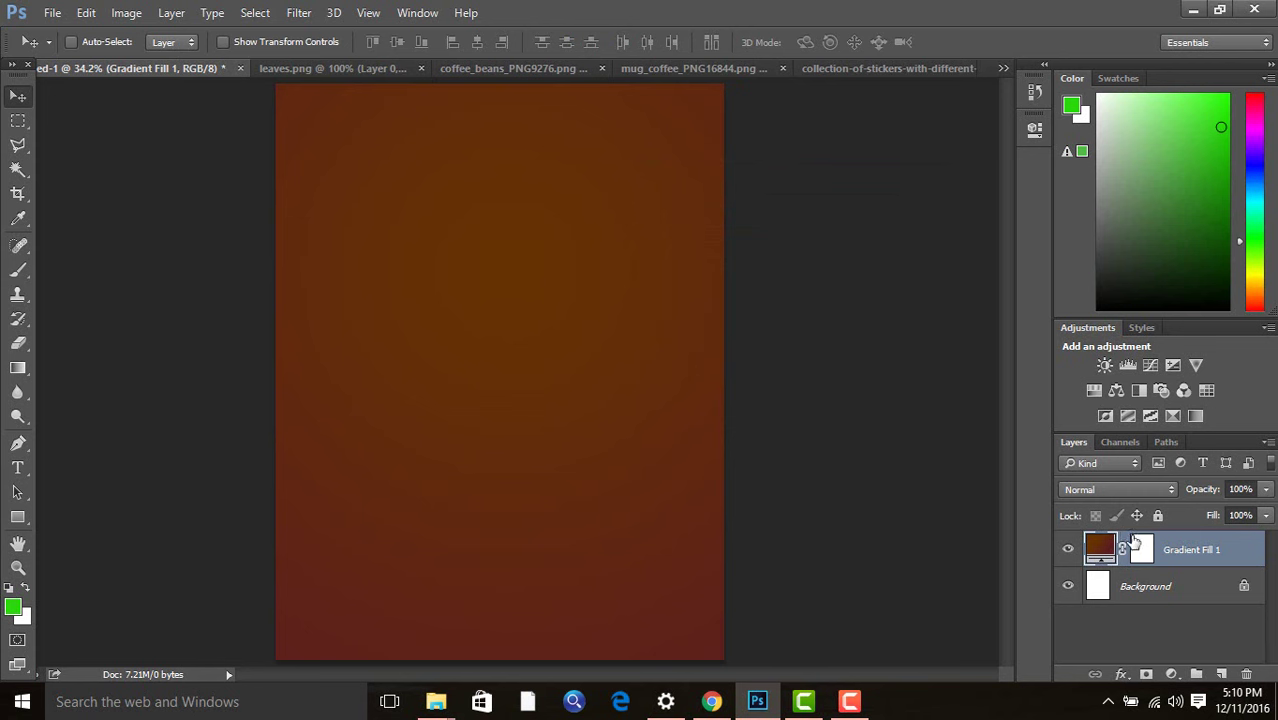
{"action": "left_click", "coordinate": [1172, 674]}
{"action": "left_click", "coordinate": [1160, 343]}
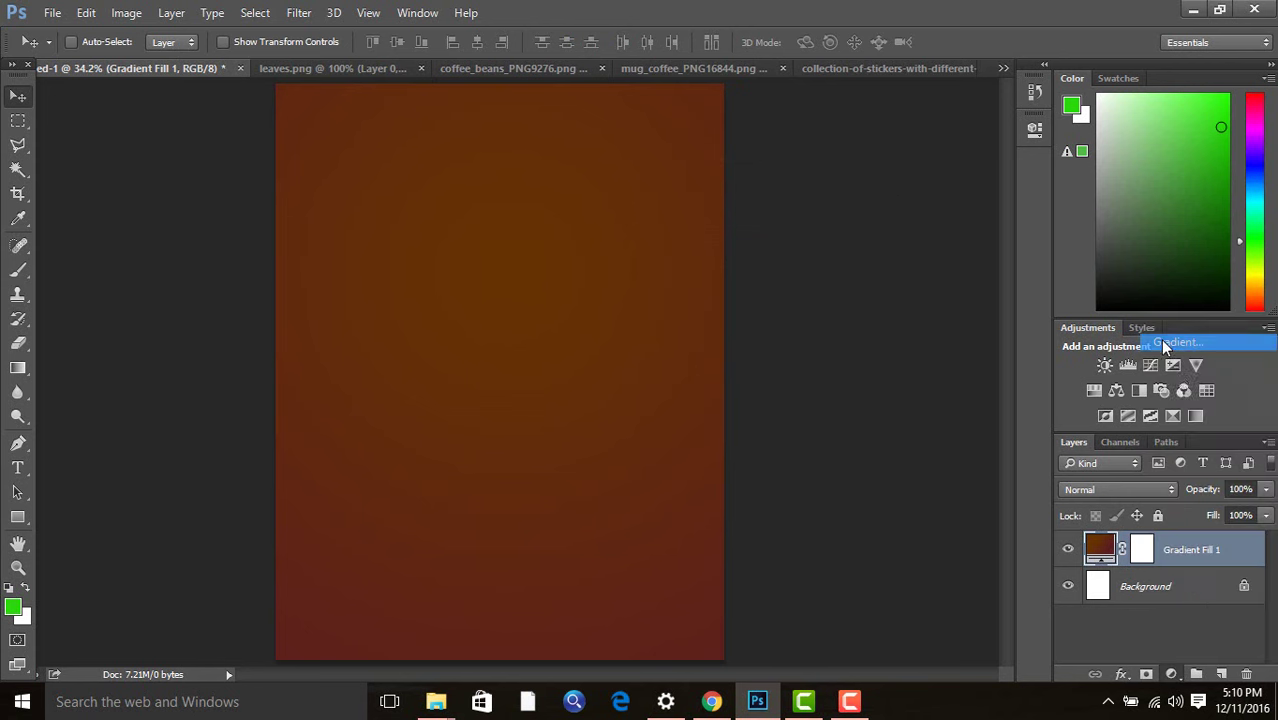
{"action": "left_click", "coordinate": [741, 214]}
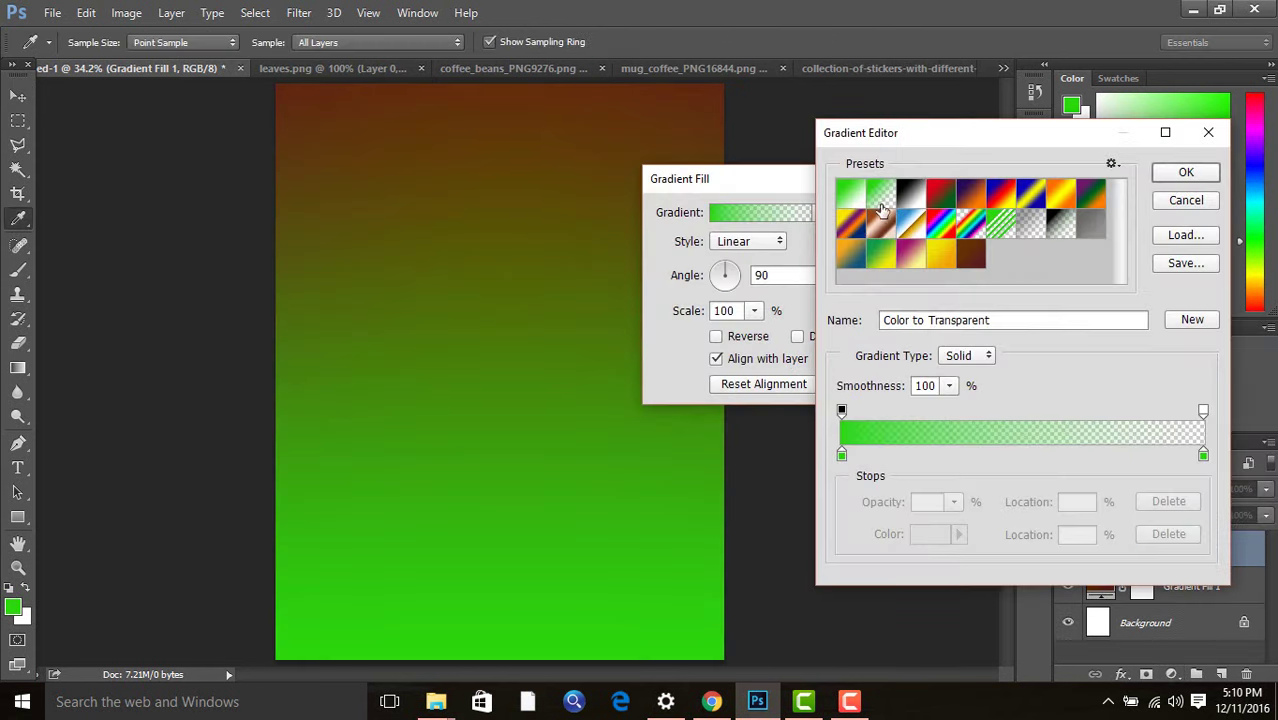
{"action": "left_click", "coordinate": [889, 192]}
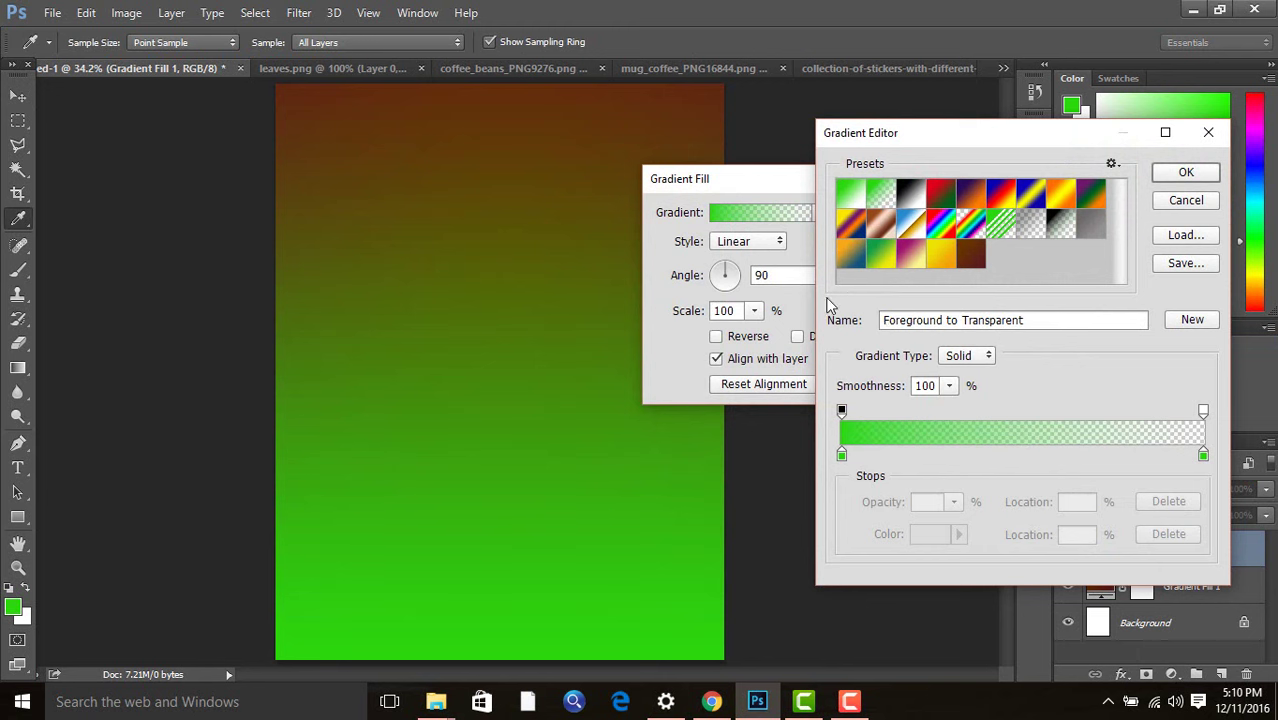
{"action": "left_click", "coordinate": [842, 456]}
{"action": "left_click", "coordinate": [920, 537]}
{"action": "left_click_drag", "start_coordinate": [827, 371], "coordinate": [862, 392]}
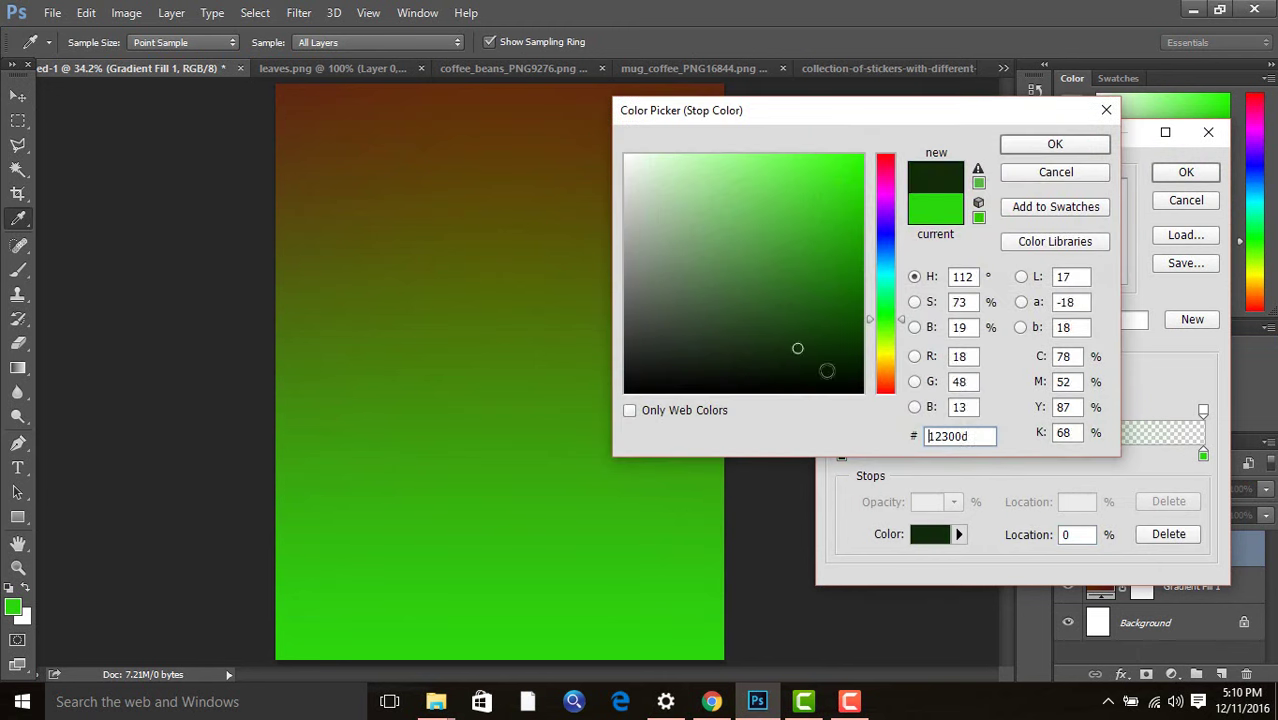
{"action": "left_click", "coordinate": [1055, 144]}
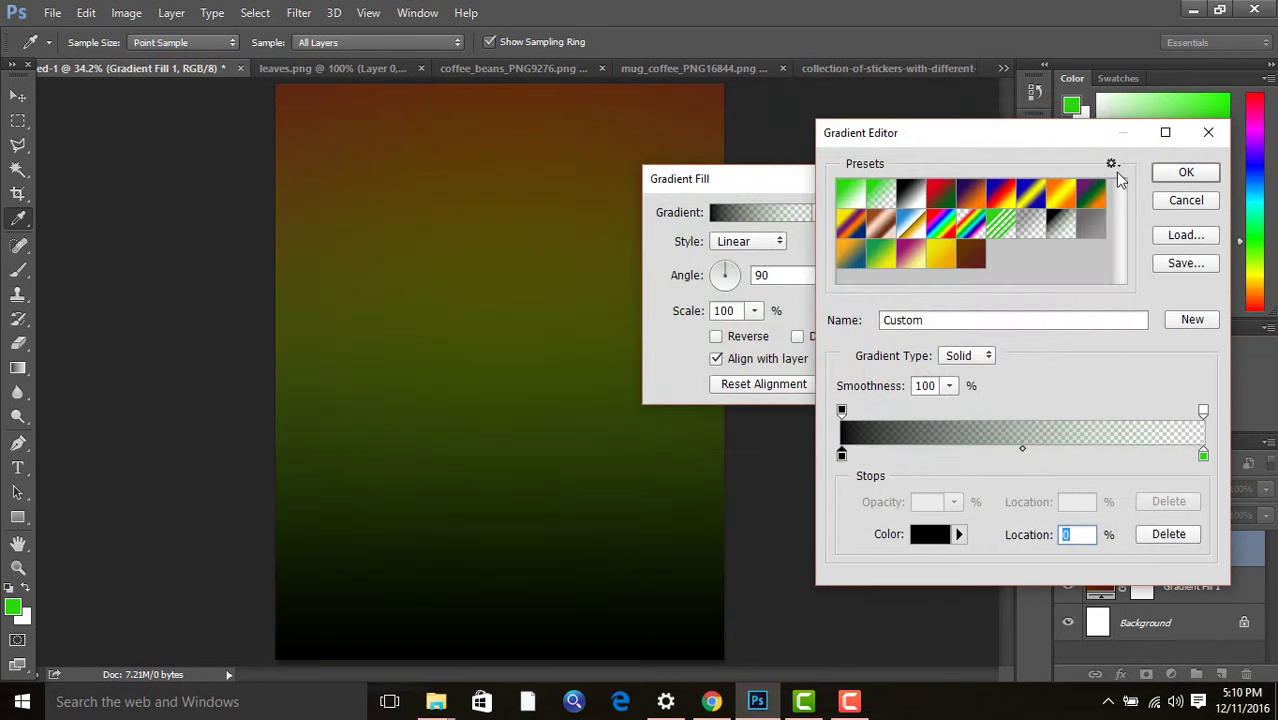
{"action": "left_click", "coordinate": [1184, 174]}
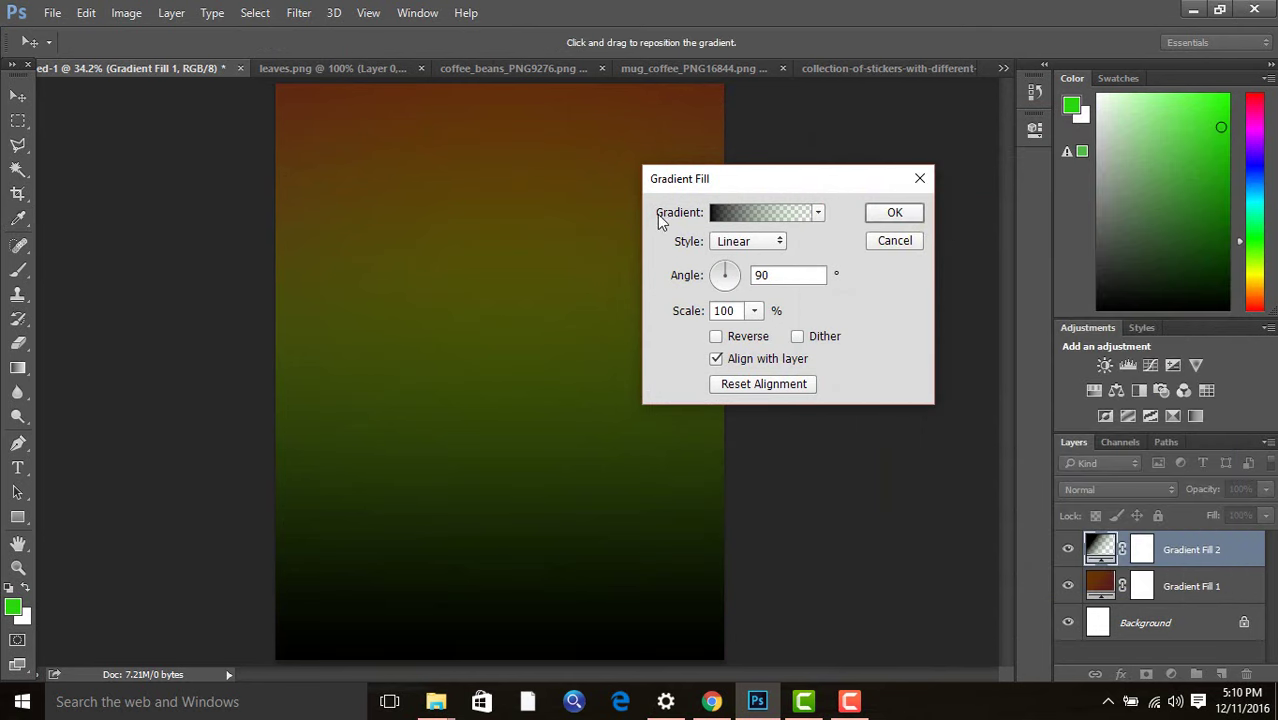
Remove the green stop, save the gradient as a new preset, and set 65% opacity.
{"action": "left_click", "coordinate": [727, 207]}
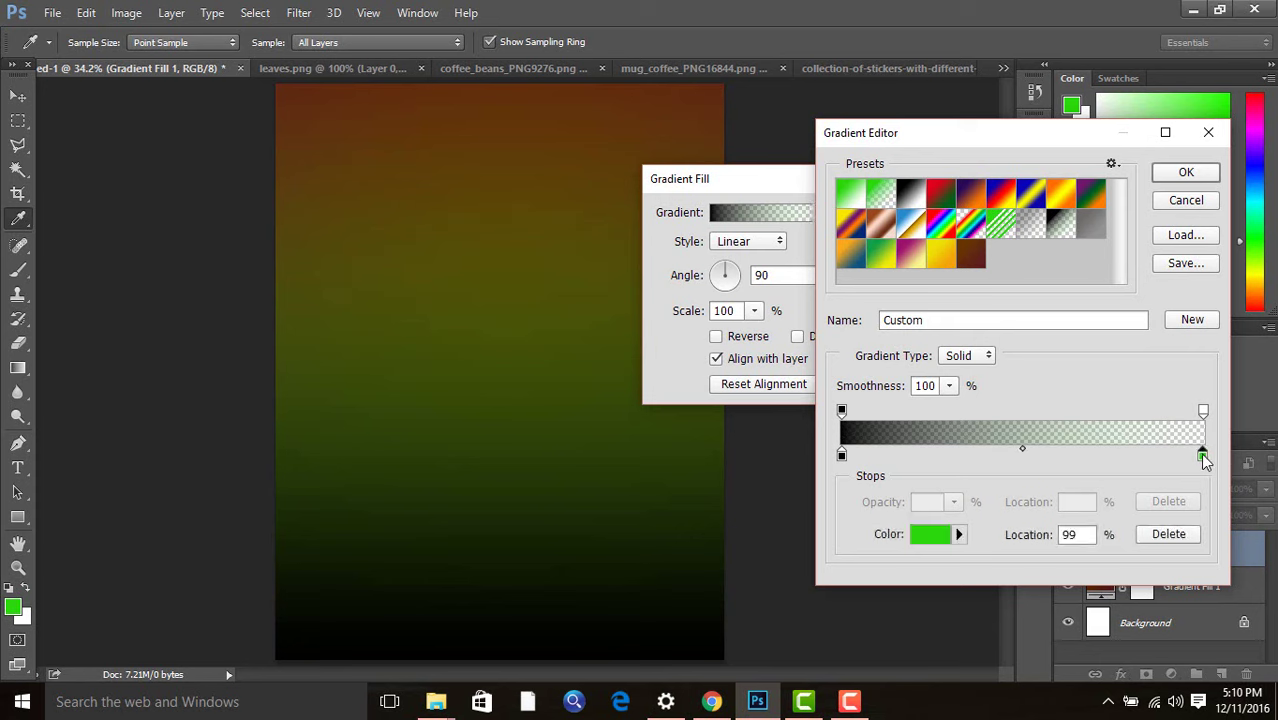
{"action": "left_click_drag", "start_coordinate": [1203, 456], "coordinate": [1159, 496]}
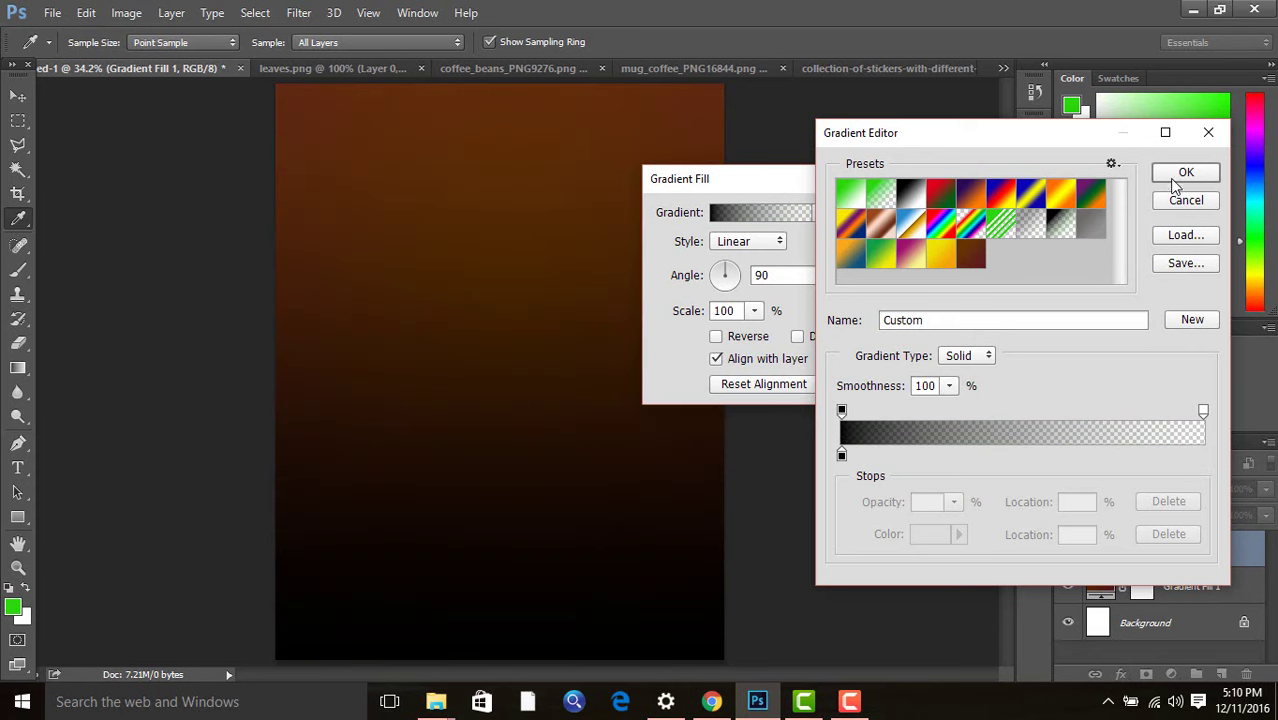
{"action": "left_click", "coordinate": [1192, 319]}
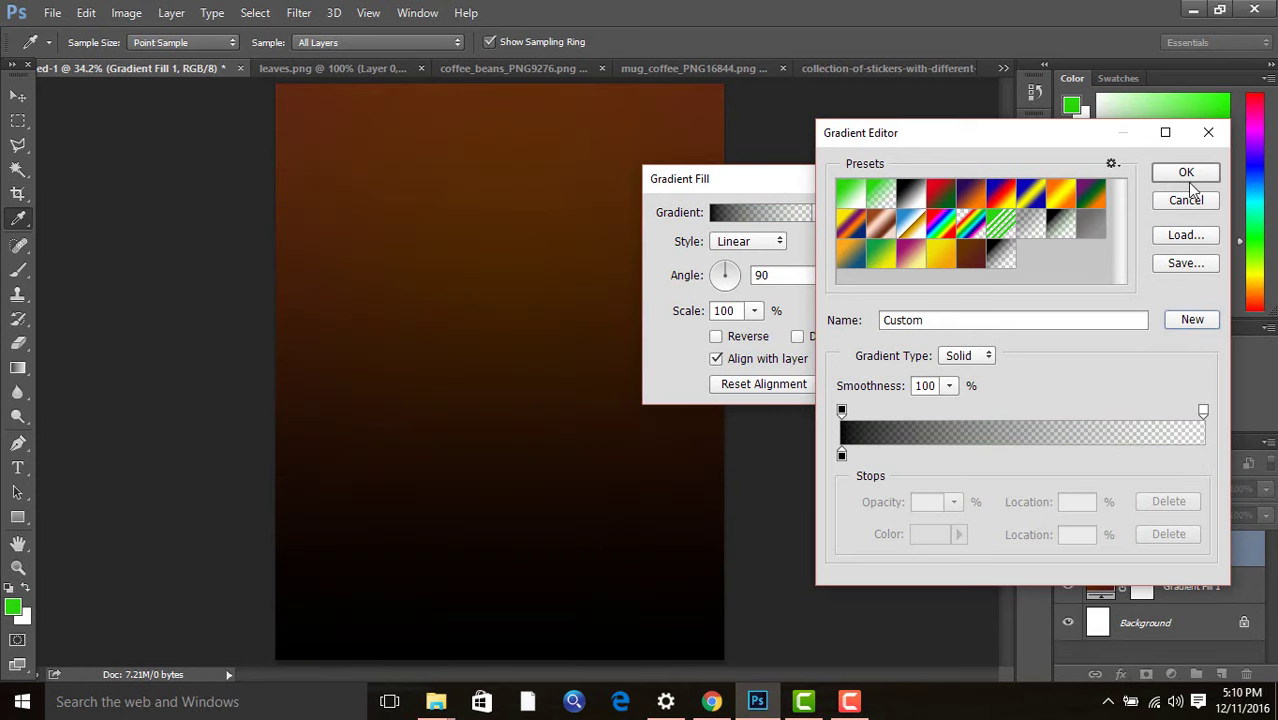
{"action": "left_click", "coordinate": [1186, 174]}
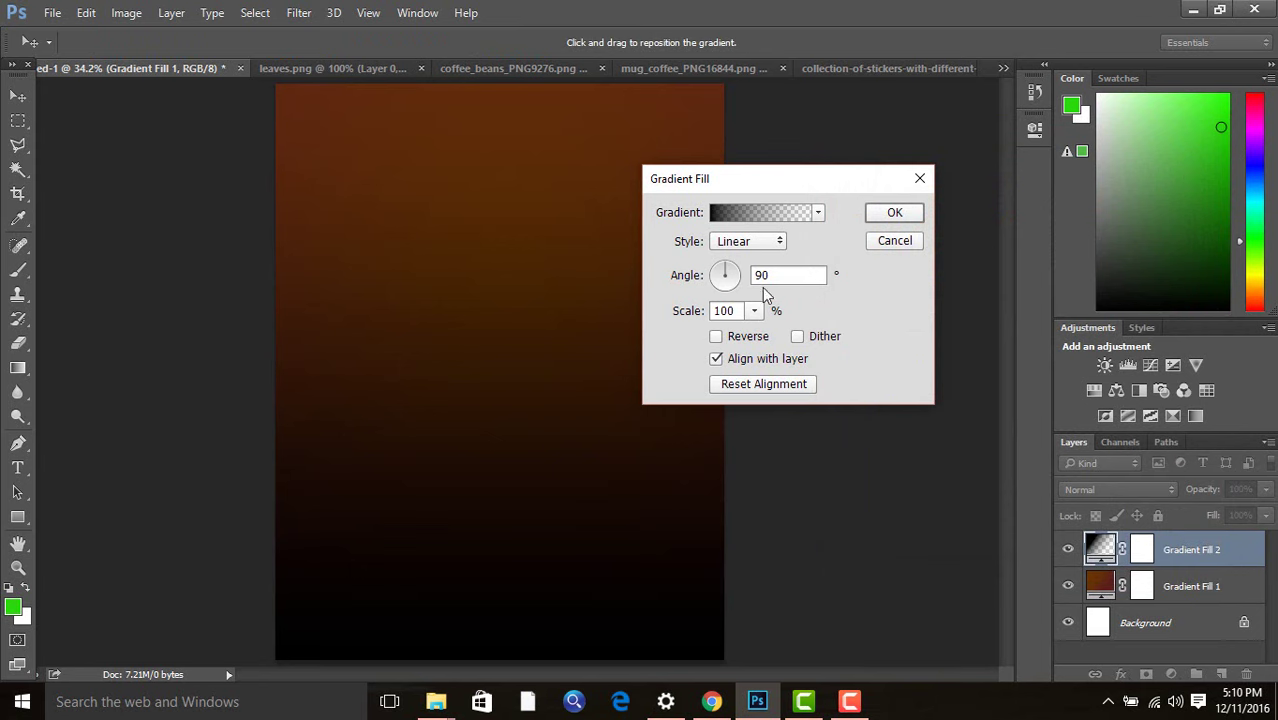
{"action": "left_click", "coordinate": [895, 213]}
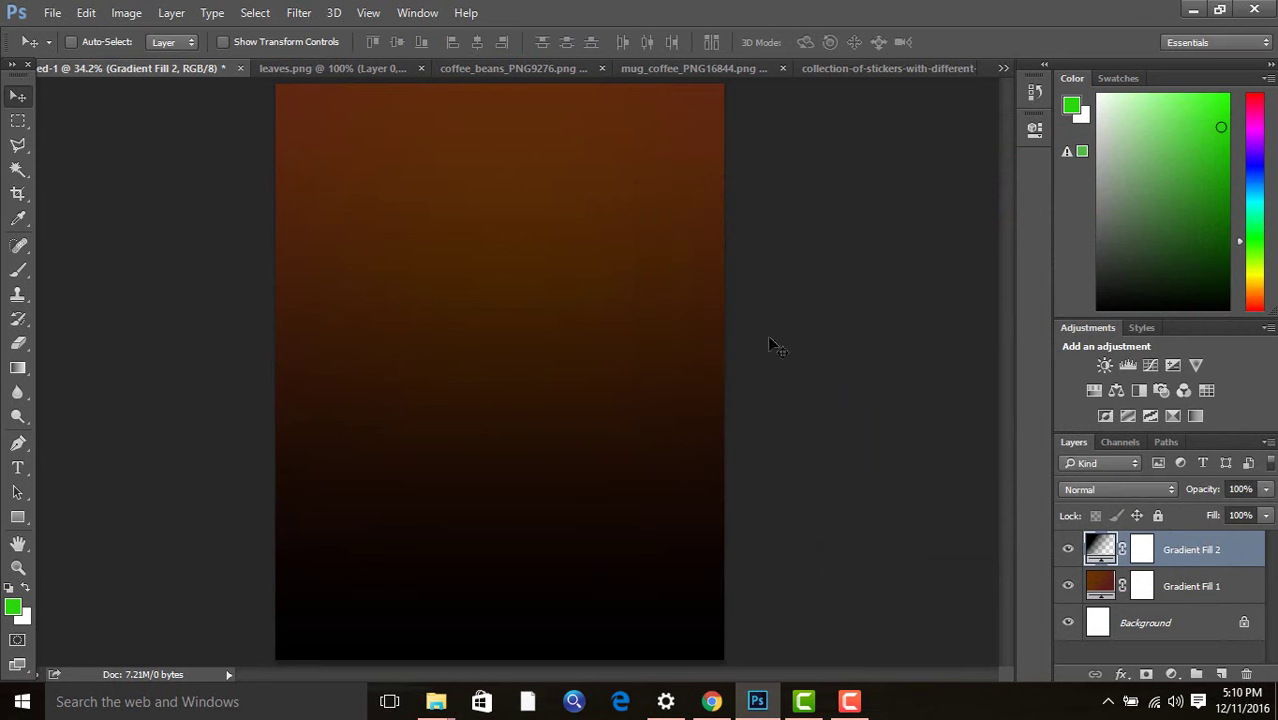
{"action": "left_click", "coordinate": [1266, 490]}
{"action": "left_click_drag", "start_coordinate": [1263, 514], "coordinate": [1237, 514]}
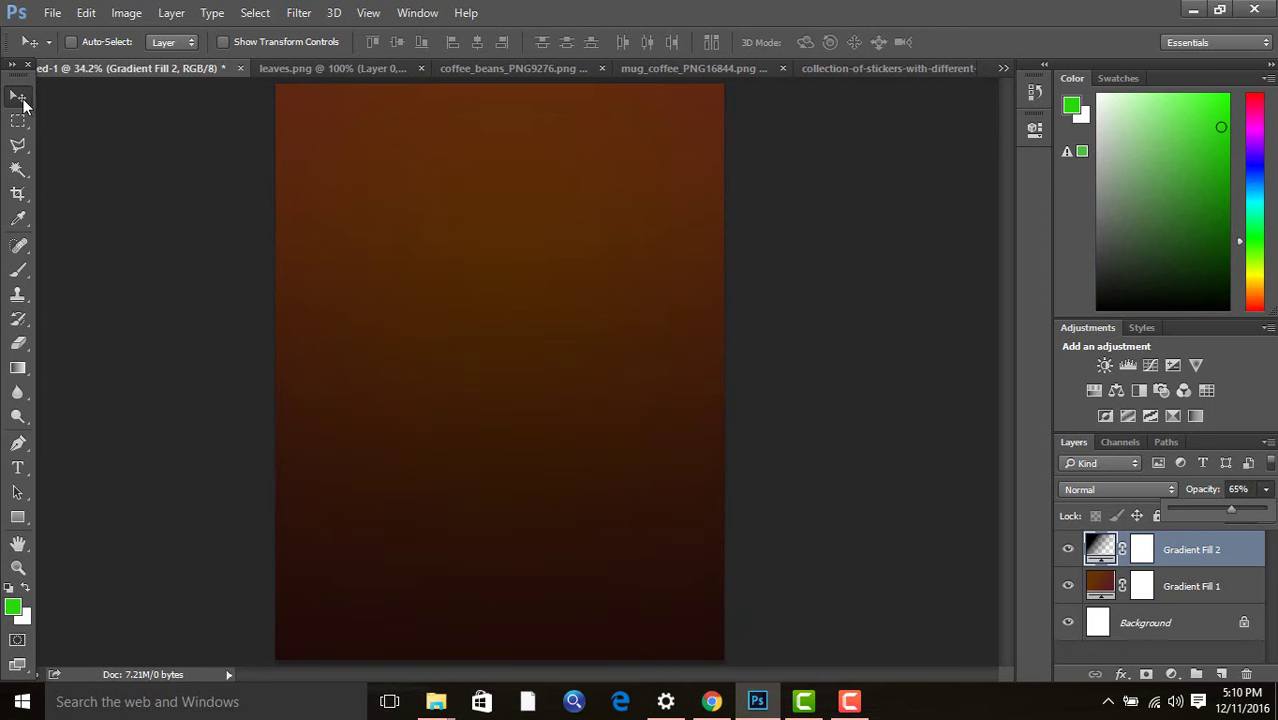
Drag the beans from coffee_beans_PNG9276.png onto the poster as Layer 1.
{"action": "left_click", "coordinate": [504, 70]}
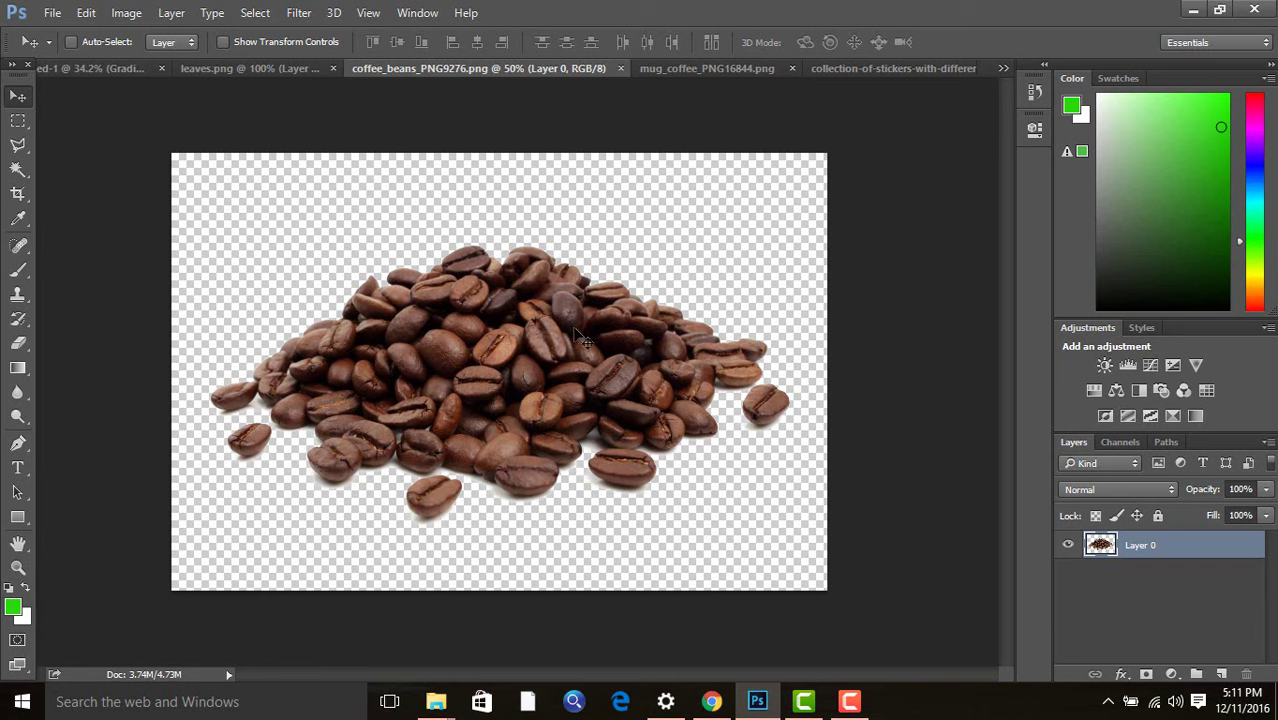
{"action": "mouse_move", "coordinate": [577, 336]}
{"action": "left_mouse_down"}
{"action": "mouse_move", "coordinate": [72, 66]}
{"action": "mouse_move", "coordinate": [438, 322]}
{"action": "mouse_move", "coordinate": [472, 455]}
{"action": "left_mouse_up"}
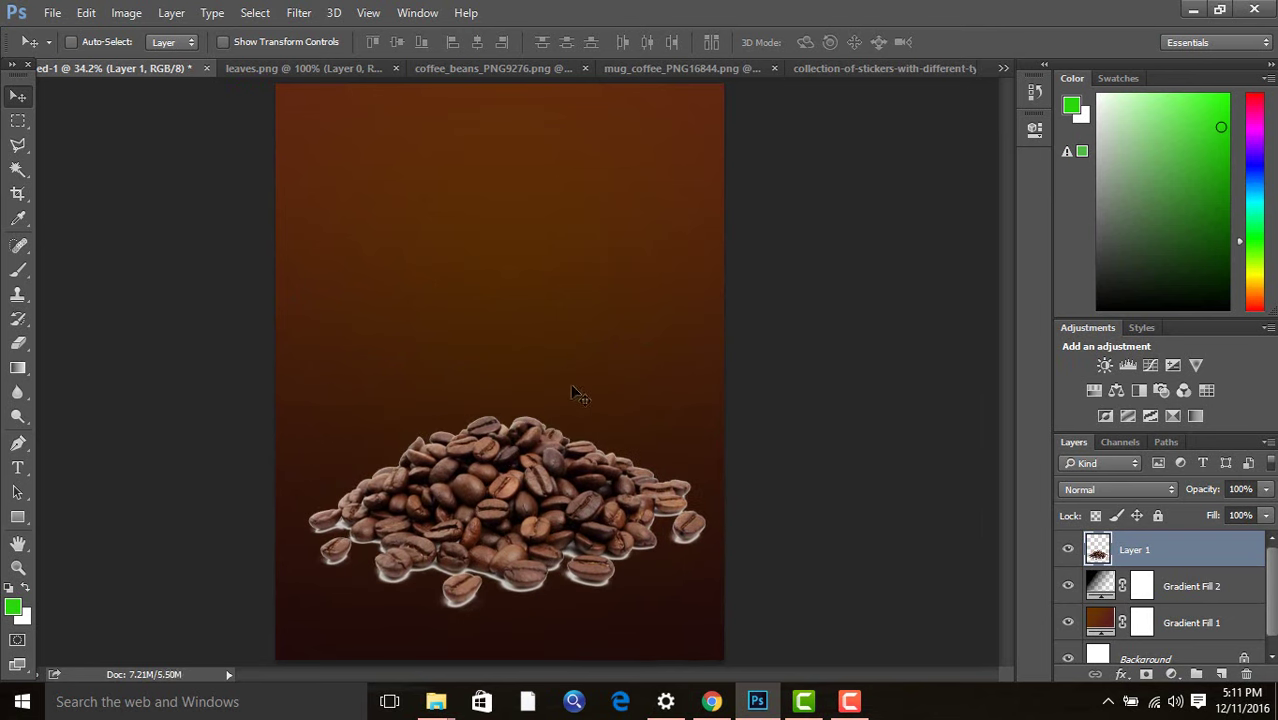
Free-transform the beans to about 173% and move them to the bottom edge.
{"action": "key", "text": "ctrl+t"}
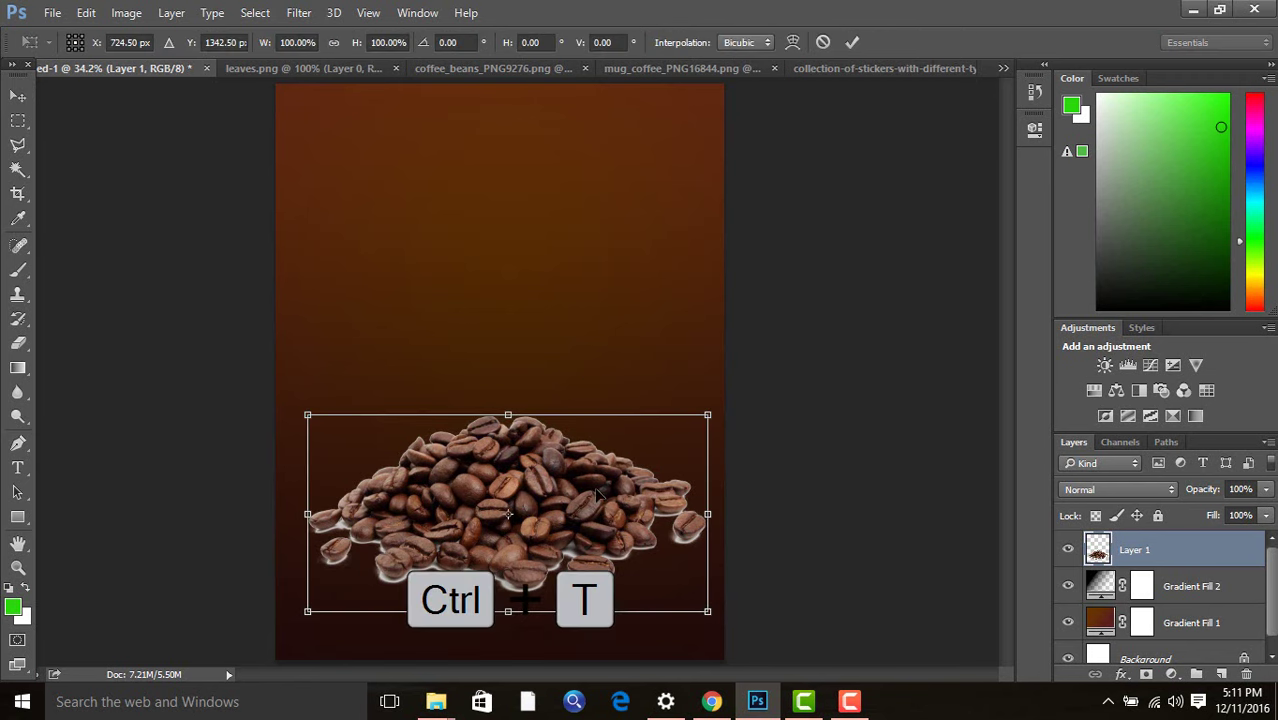
{"action": "mouse_move", "coordinate": [708, 411]}
{"action": "left_mouse_down"}
{"action": "mouse_move", "coordinate": [880, 341]}
{"action": "mouse_move", "coordinate": [852, 343]}
{"action": "left_mouse_up"}
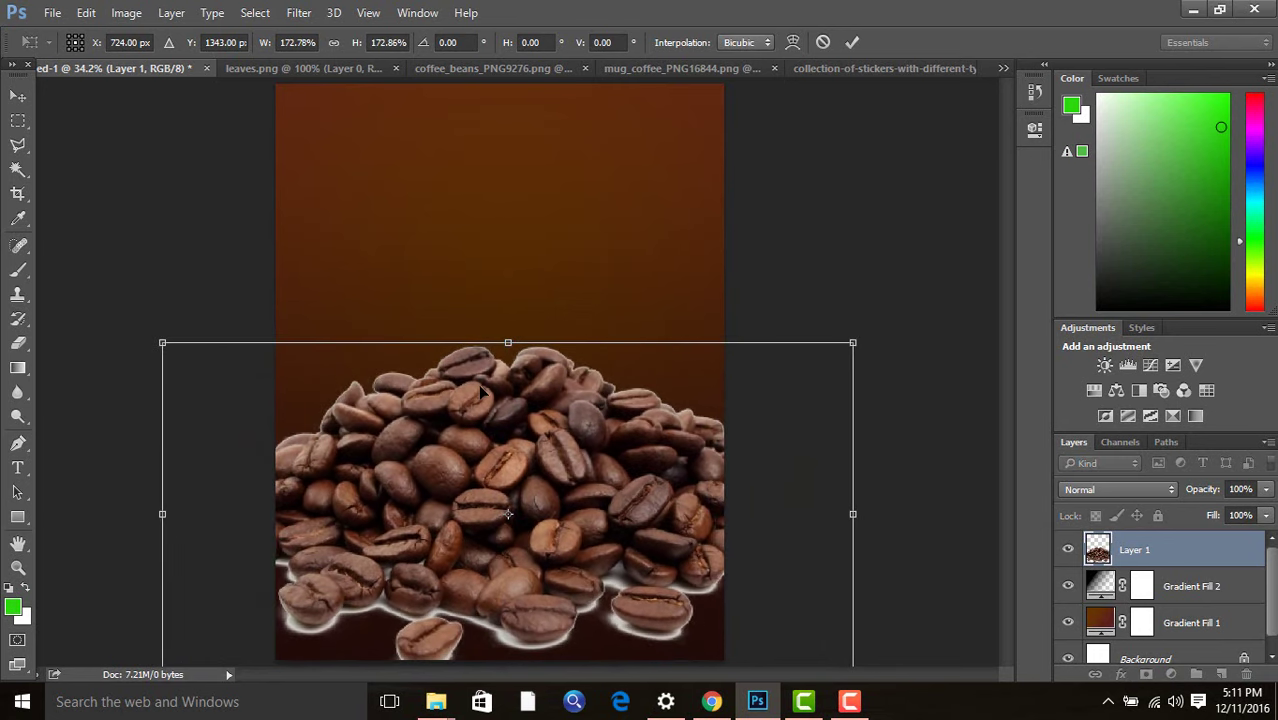
{"action": "left_click_drag", "start_coordinate": [483, 392], "coordinate": [490, 492]}
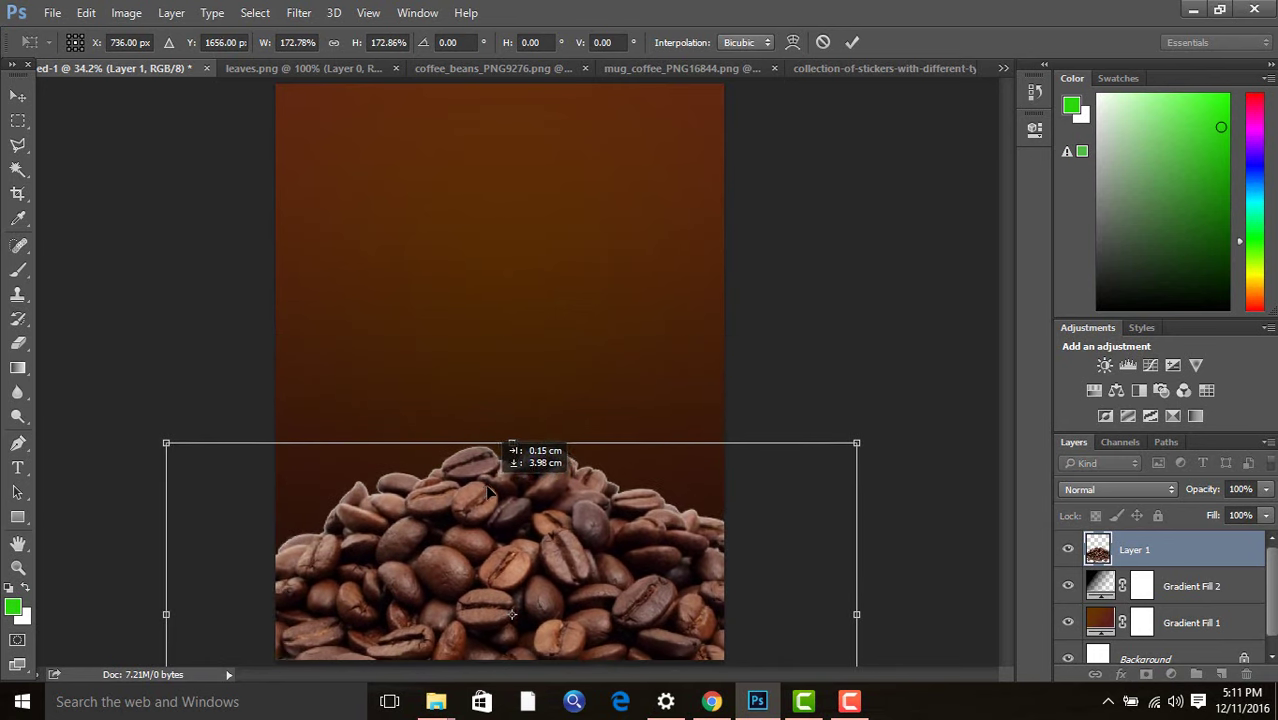
{"action": "key", "text": "Return"}
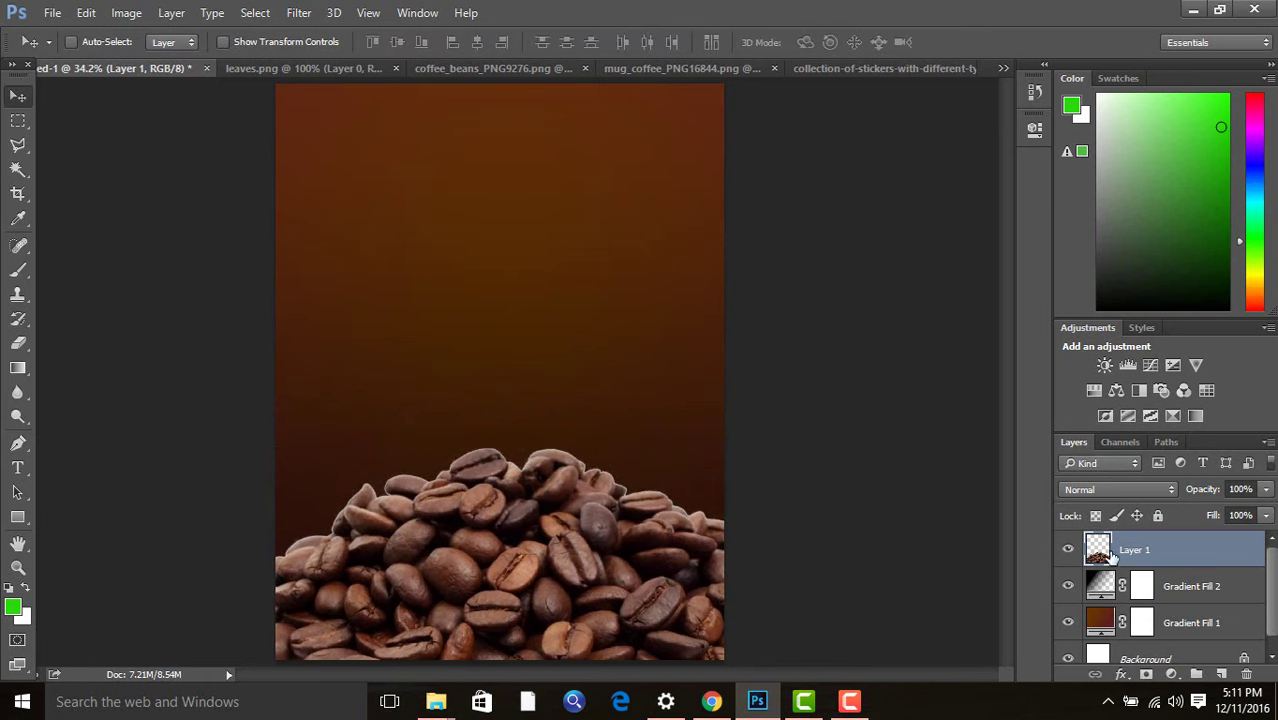
Set the bean layer to Multiply blending at 34% opacity.
{"action": "left_click", "coordinate": [1137, 489]}
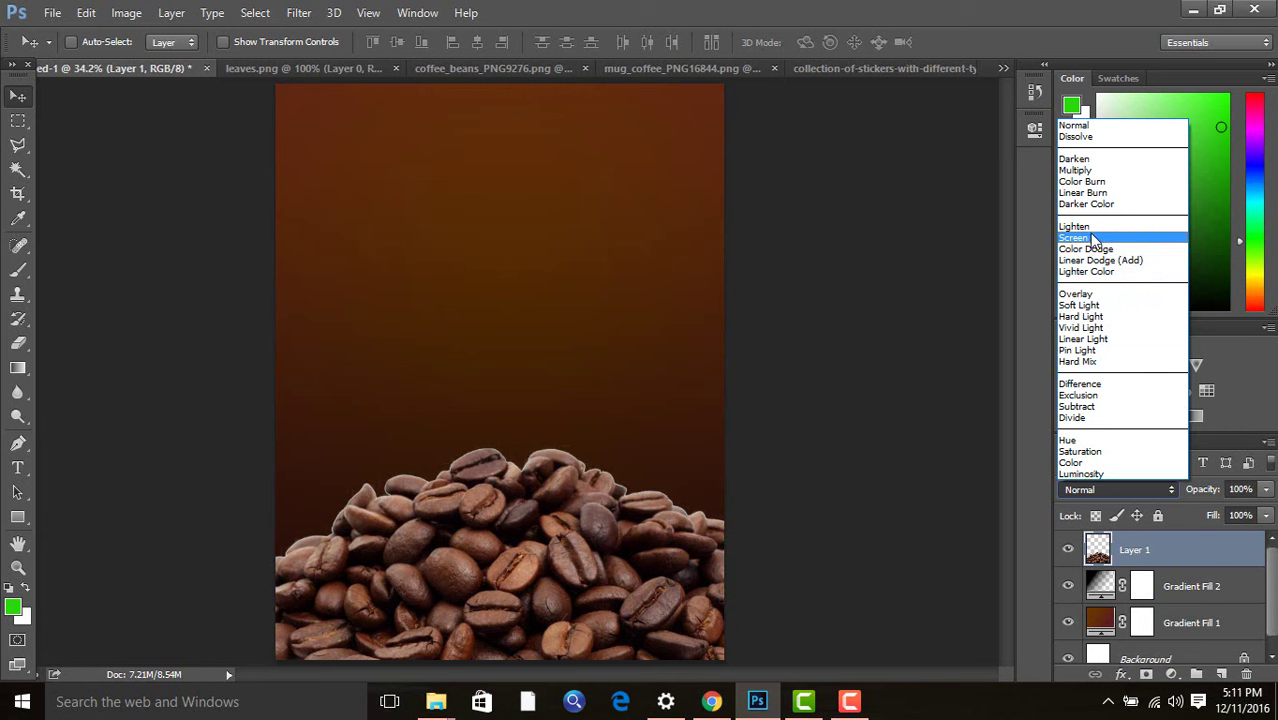
{"action": "left_click", "coordinate": [1094, 171]}
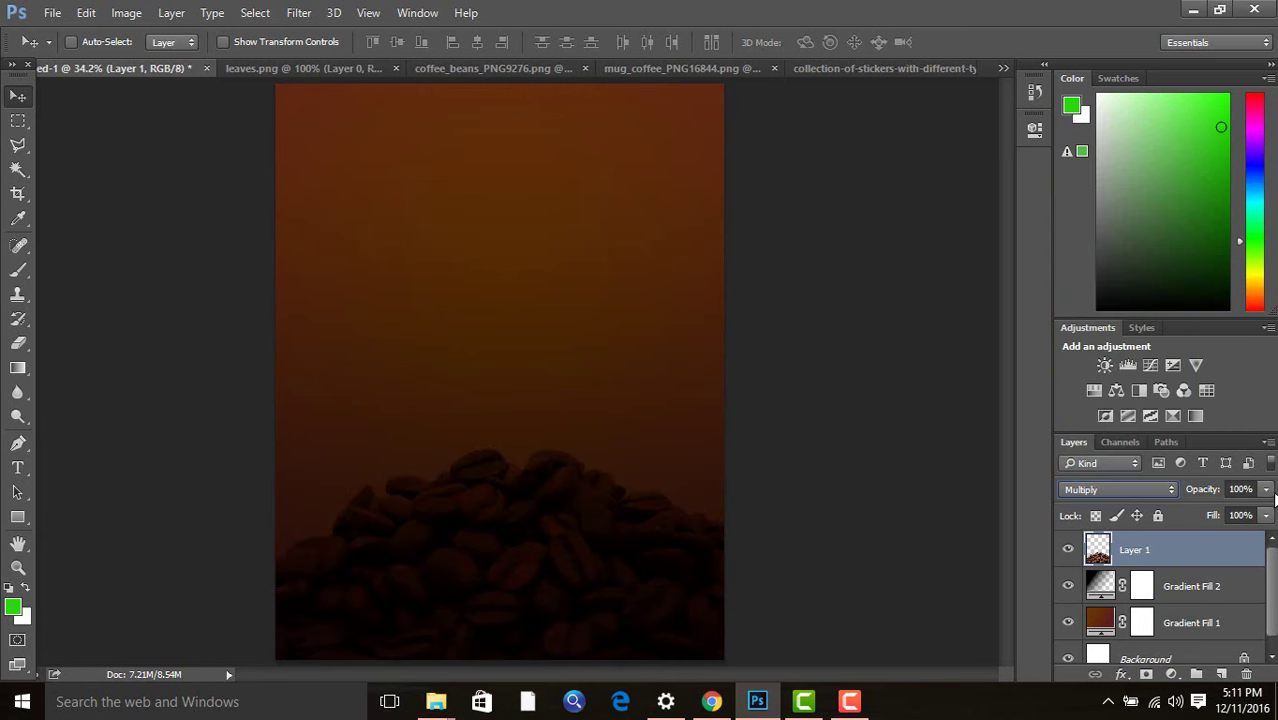
{"action": "left_click", "coordinate": [1266, 489]}
{"action": "left_click_drag", "start_coordinate": [1266, 514], "coordinate": [1218, 510]}
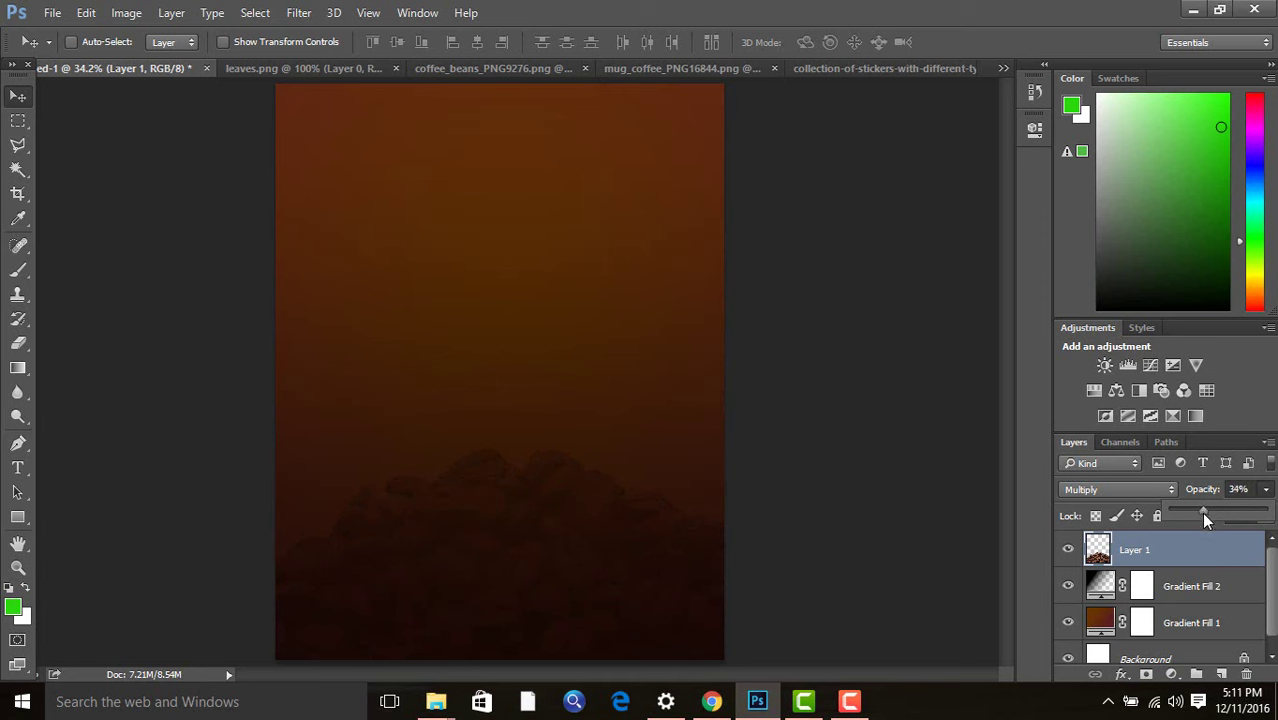
Duplicate the bean layer and merge it with Layer 1 into one layer.
{"action": "key", "text": "ctrl+j"}
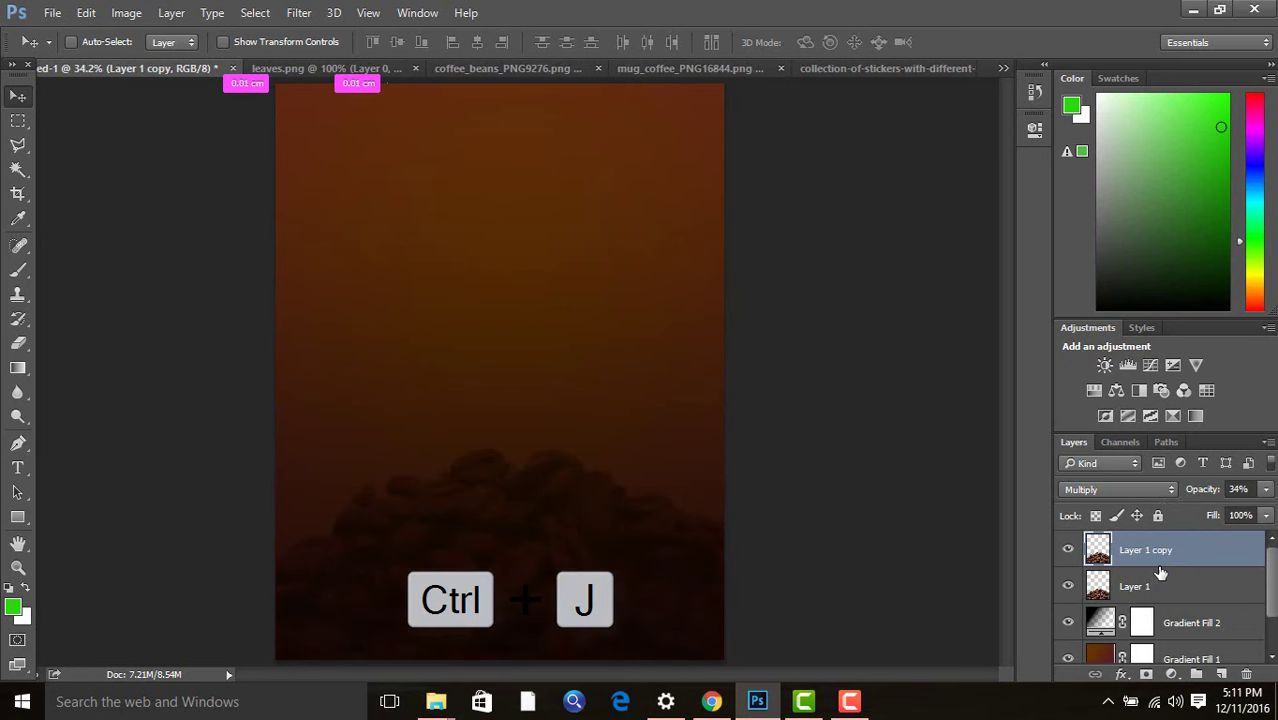
{"action": "key", "text": "ctrl+j"}
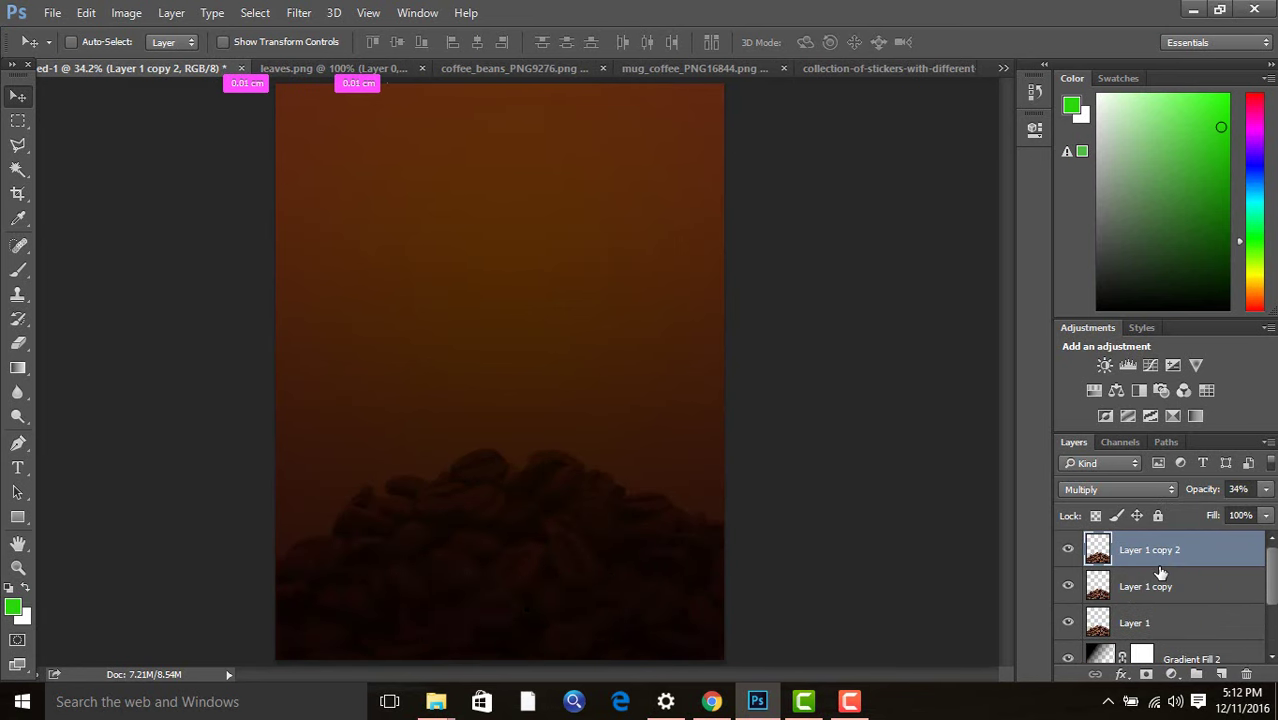
{"action": "key", "text": "Delete"}
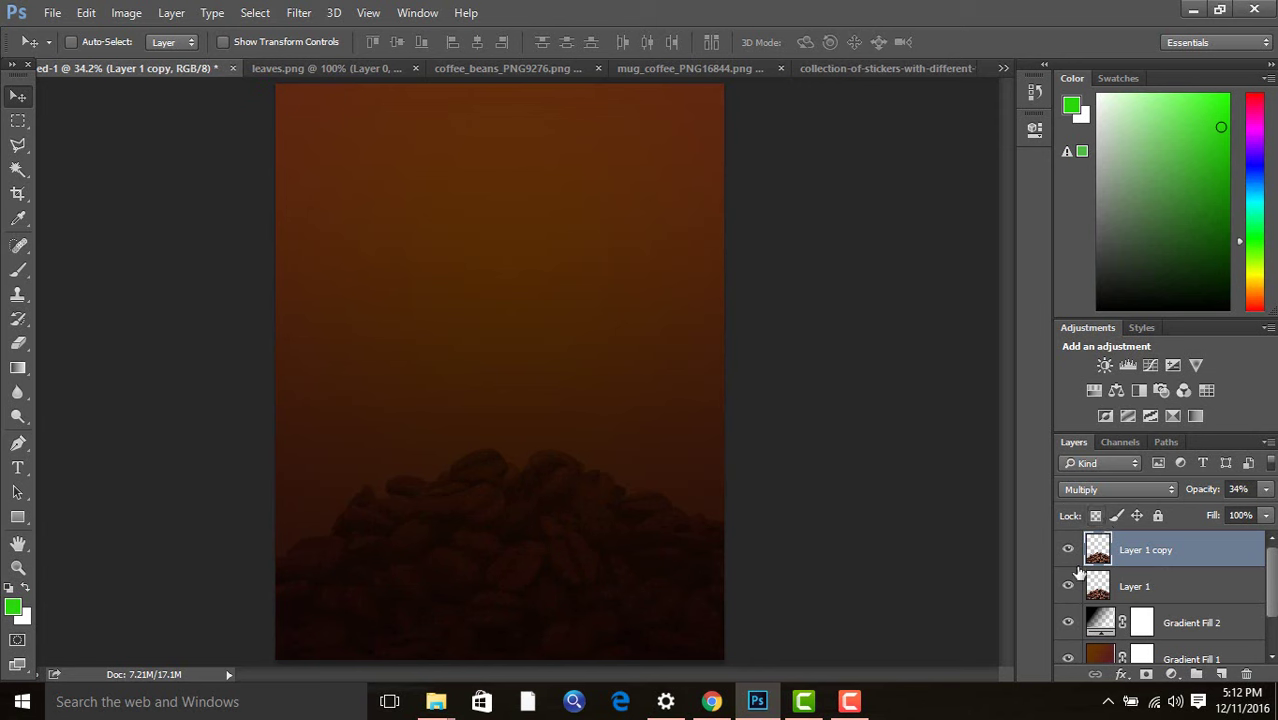
{"action": "left_click", "coordinate": [1145, 586], "text": "shift"}
{"action": "key", "text": "ctrl+e"}
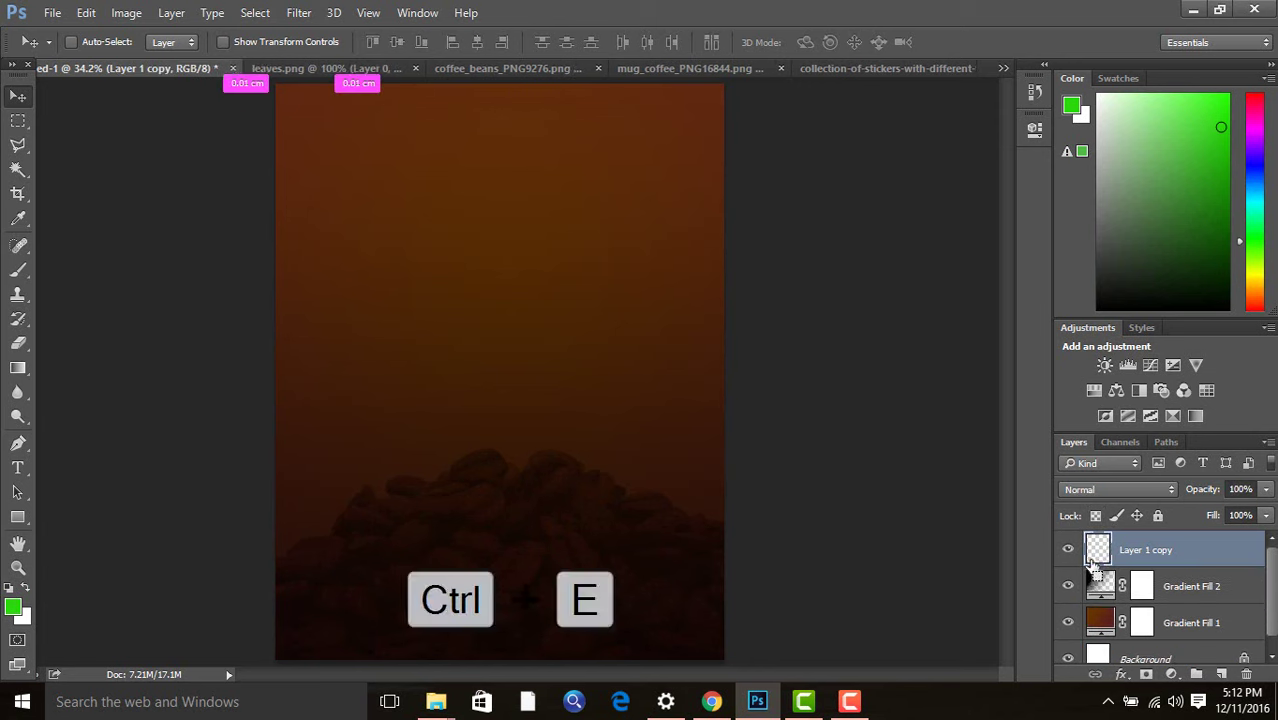
Set the merged bean layer to 54% opacity and load the beans' outline as a selection.
{"action": "left_click", "coordinate": [1266, 489]}
{"action": "left_click_drag", "start_coordinate": [1264, 512], "coordinate": [1218, 507]}
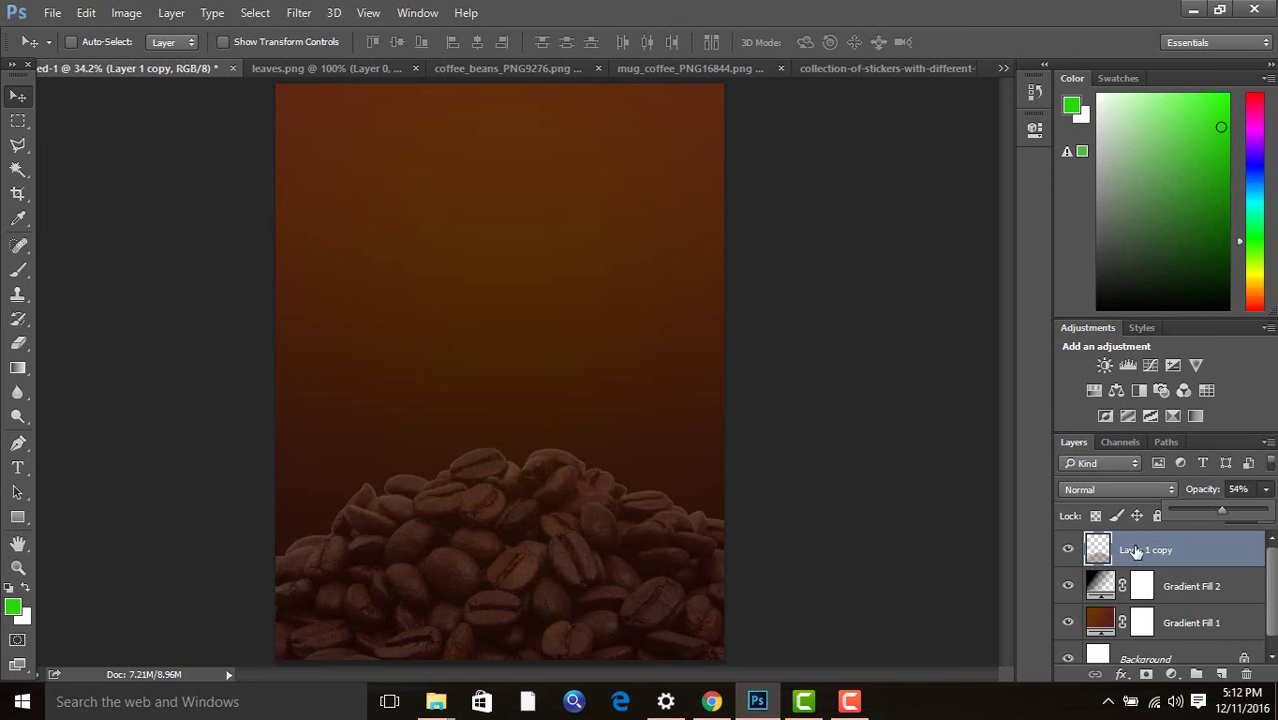
{"action": "left_click", "coordinate": [1098, 549], "text": "ctrl"}
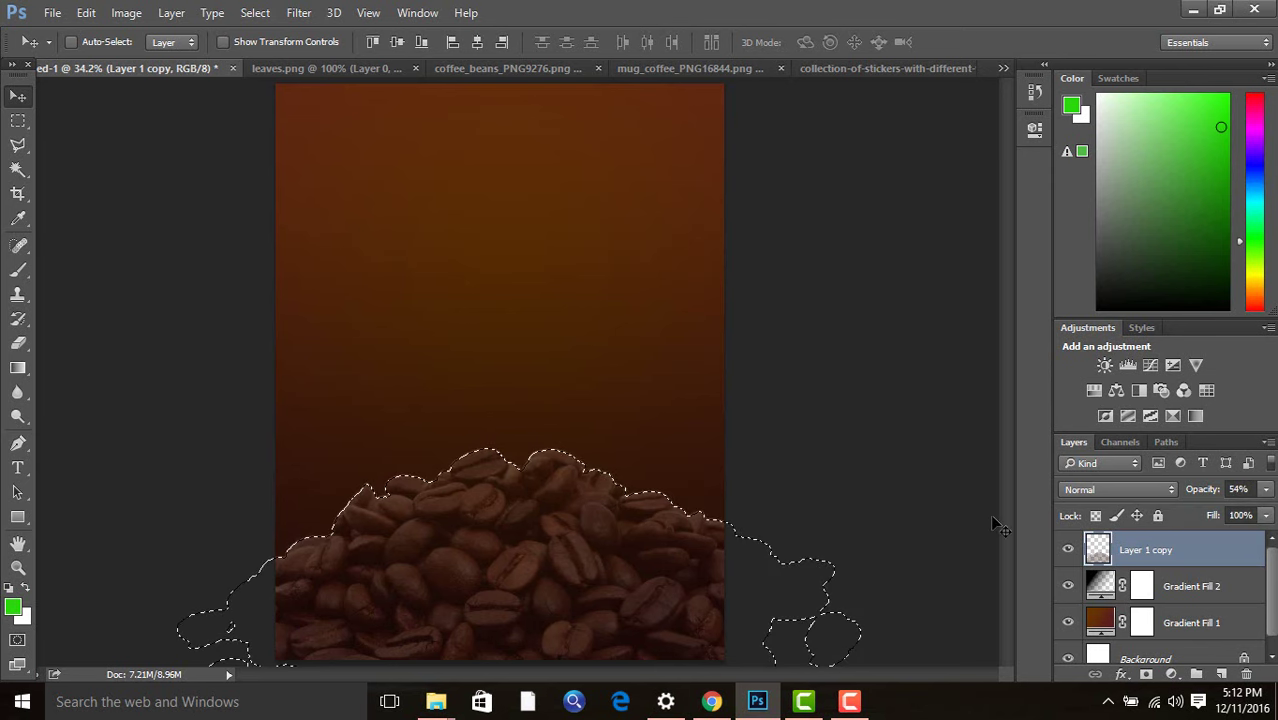
Invert and feather the bean selection, then delete everything above the beans.
{"action": "key", "text": "ctrl+shift+i"}
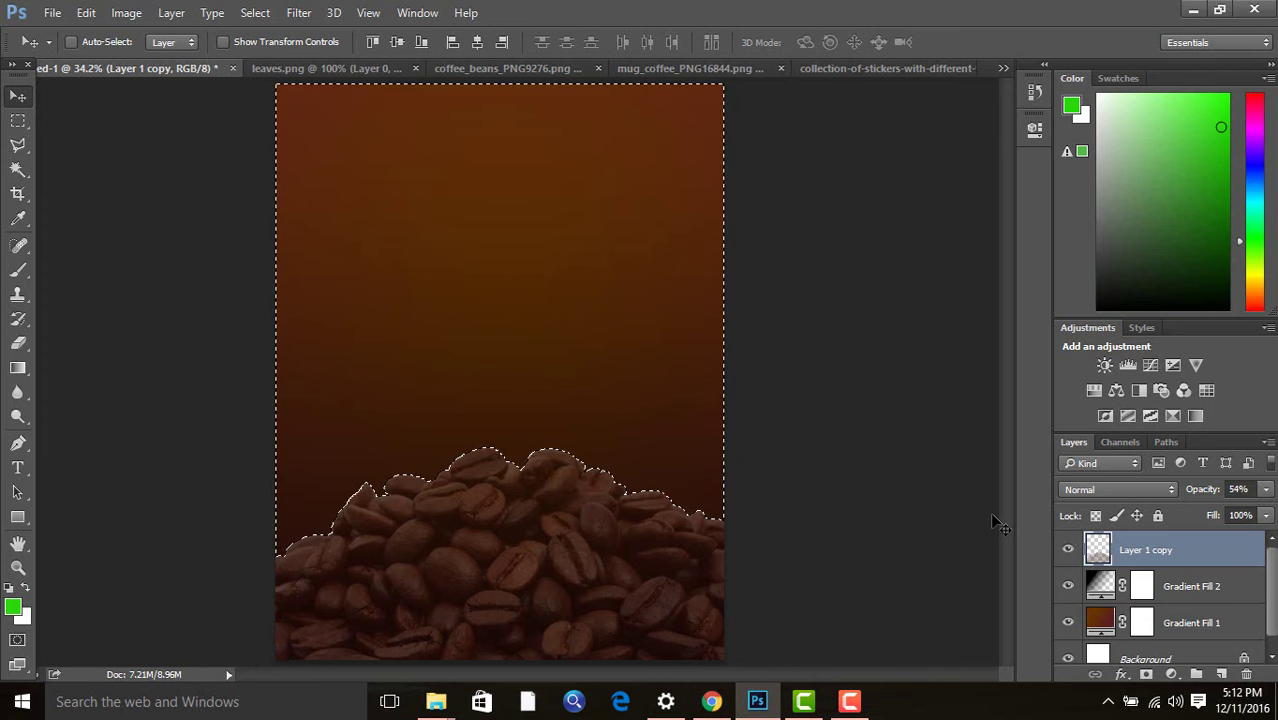
{"action": "right_click", "coordinate": [613, 381]}
{"action": "left_click", "coordinate": [565, 443]}
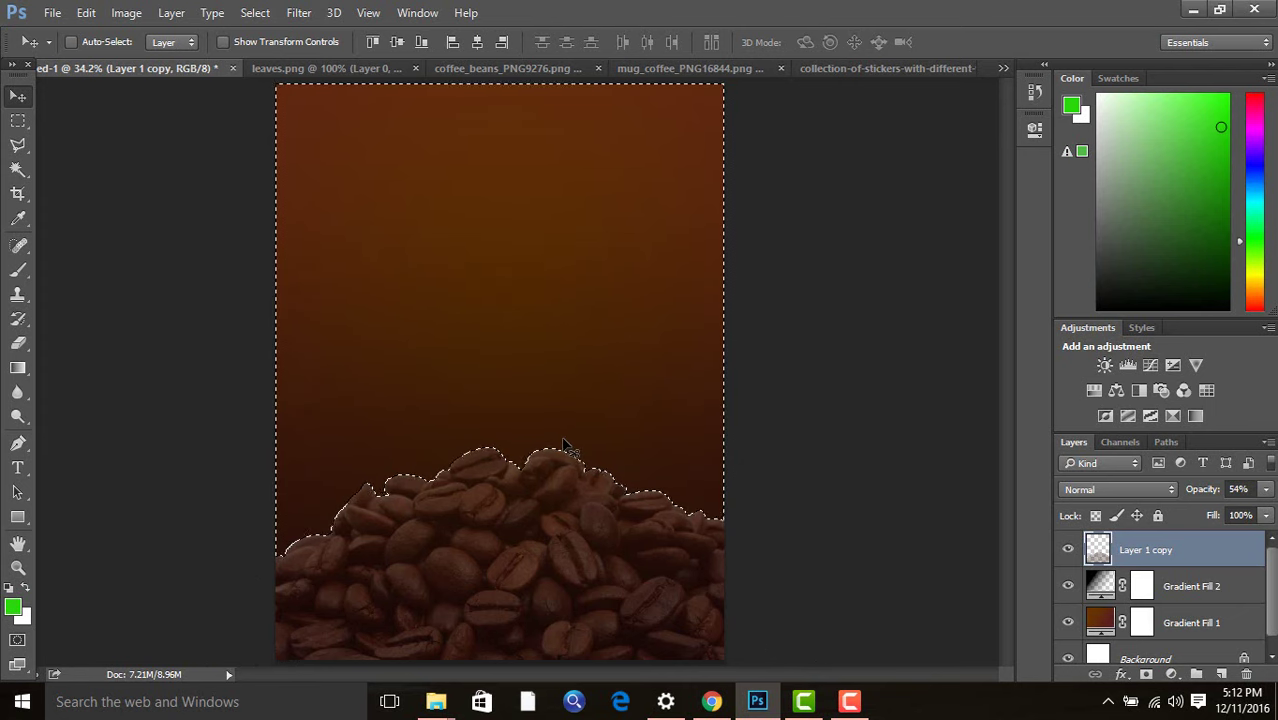
{"action": "key", "text": "m"}
{"action": "right_click", "coordinate": [563, 410]}
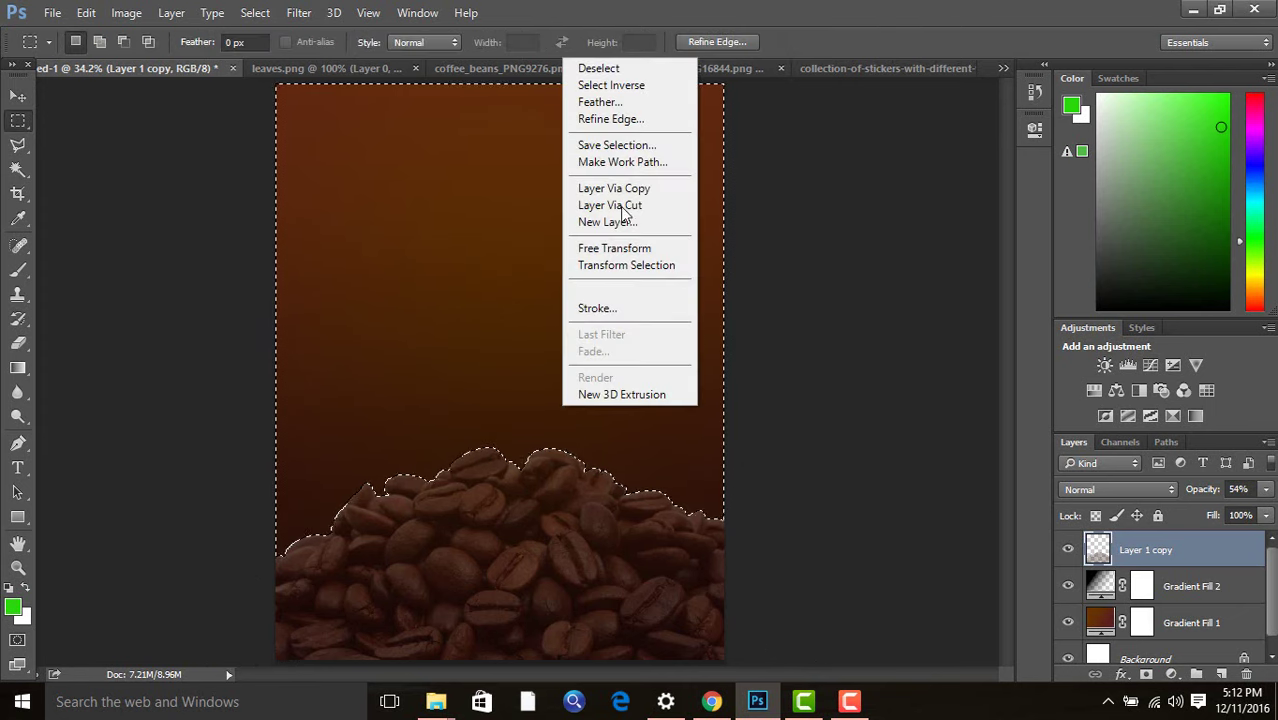
{"action": "left_click", "coordinate": [600, 102]}
{"action": "left_click", "coordinate": [735, 240]}
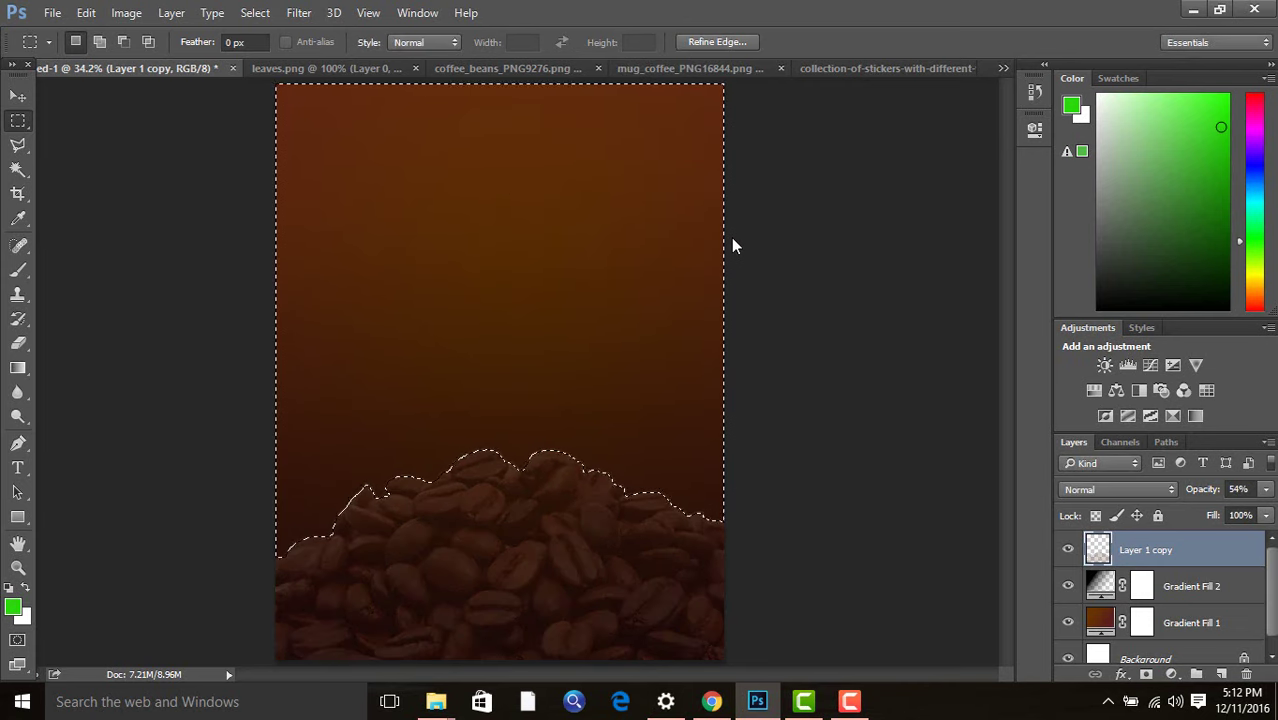
{"action": "key", "text": "Delete"}
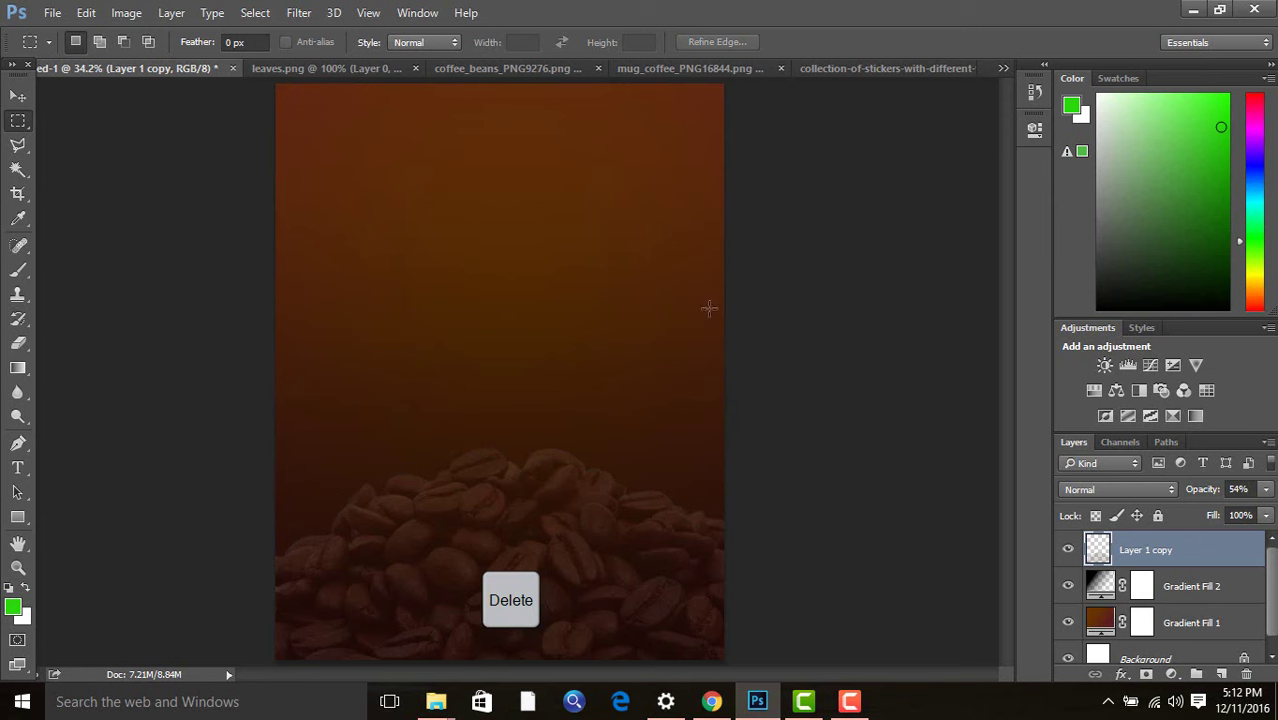
{"action": "left_click", "coordinate": [17, 96]}
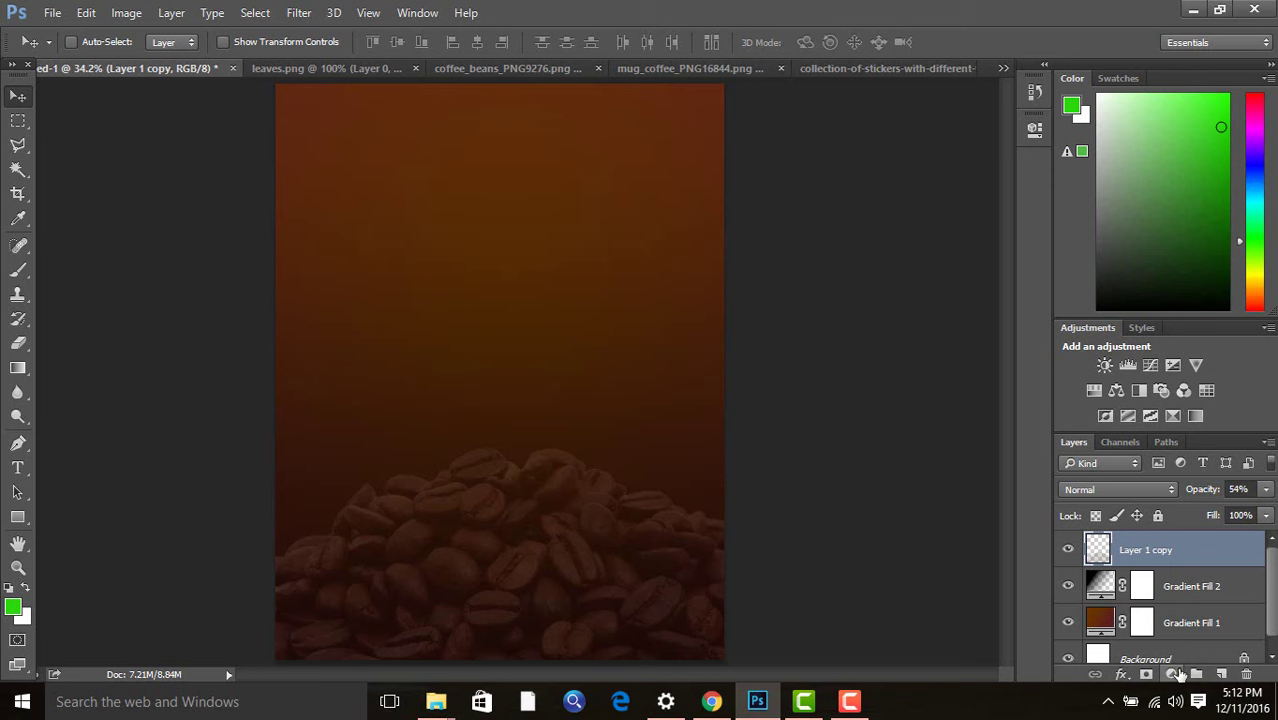
Close the beans image and drag the coffee cup from mug_coffee onto the poster above the beans.
{"action": "left_click", "coordinate": [596, 69]}
{"action": "left_click", "coordinate": [553, 66]}
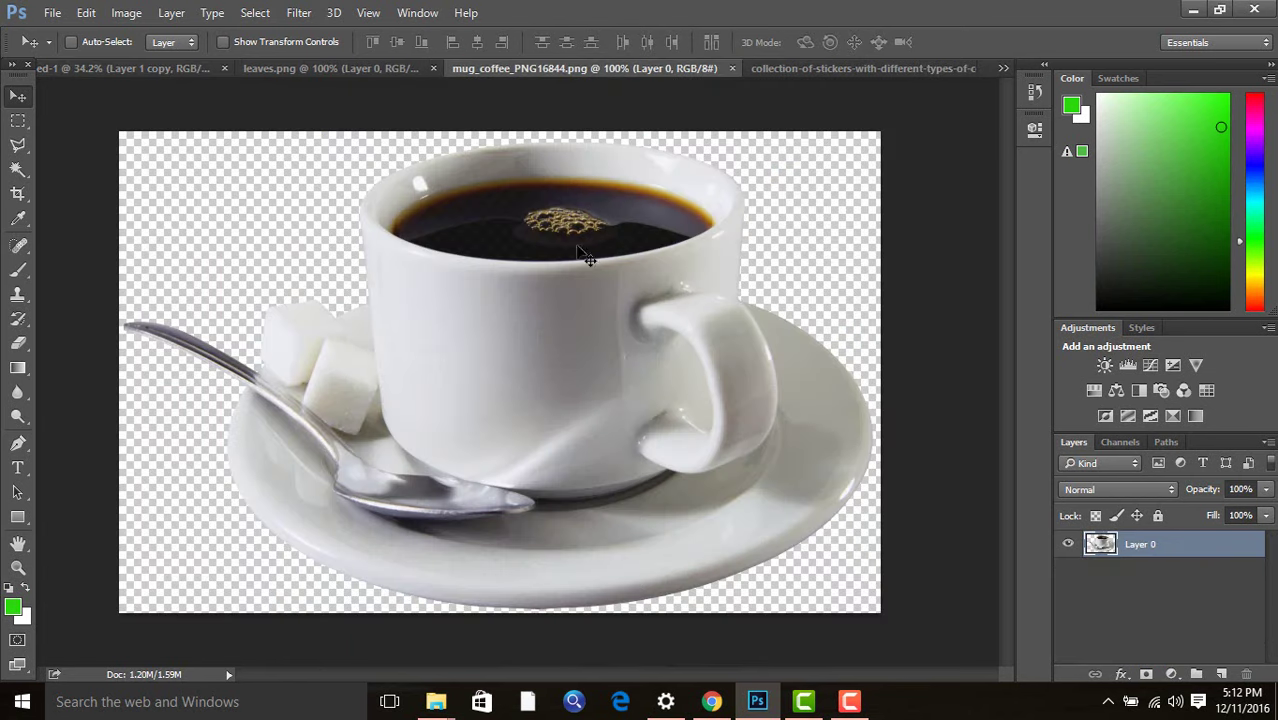
{"action": "mouse_move", "coordinate": [627, 320]}
{"action": "left_mouse_down"}
{"action": "mouse_move", "coordinate": [206, 120]}
{"action": "mouse_move", "coordinate": [375, 256]}
{"action": "mouse_move", "coordinate": [522, 262]}
{"action": "left_mouse_up"}
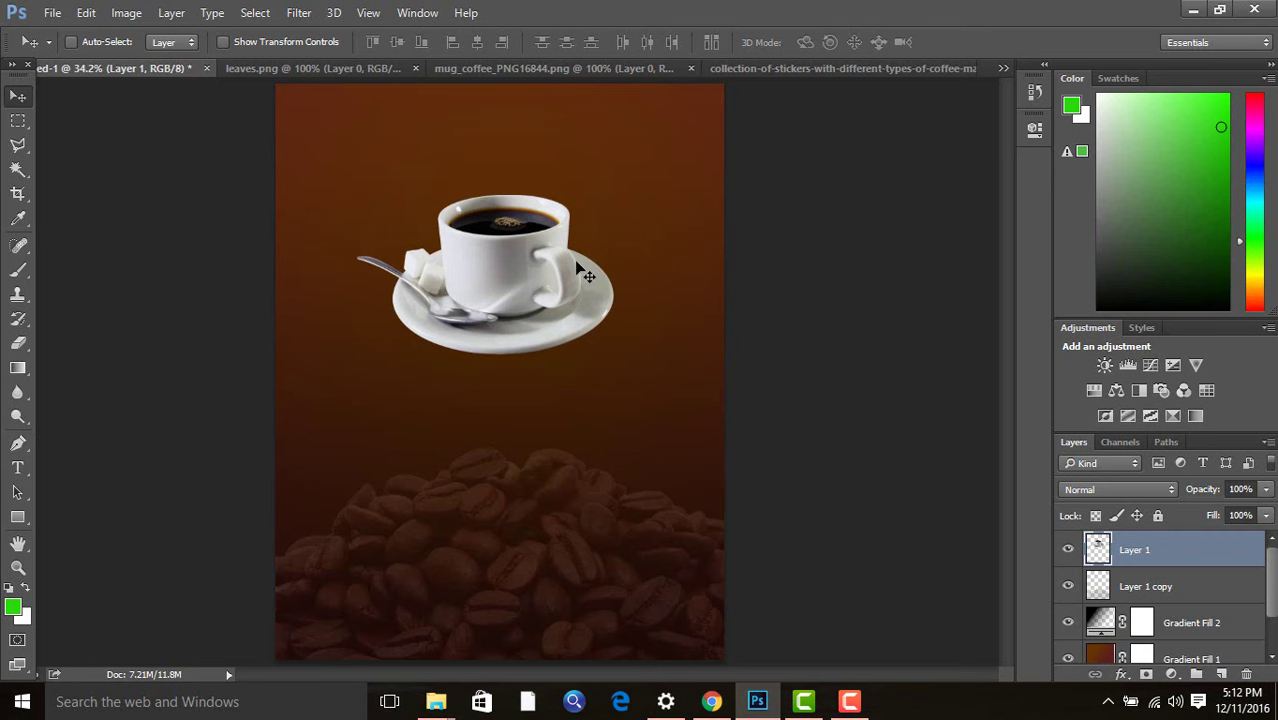
{"action": "left_click_drag", "start_coordinate": [548, 268], "coordinate": [554, 274]}
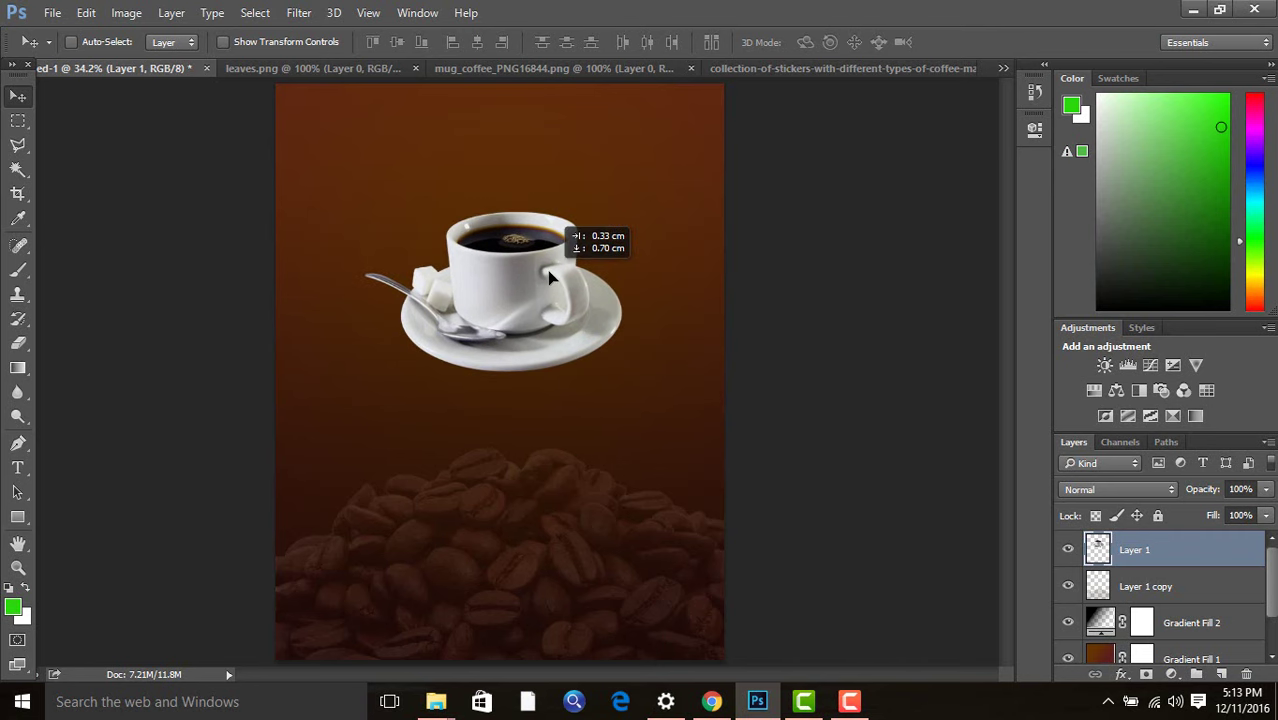
{"action": "scroll", "coordinate": [548, 270], "scroll_direction": "up", "scroll_amount": 1}
{"action": "scroll", "coordinate": [545, 270], "scroll_direction": "up", "scroll_amount": 1}
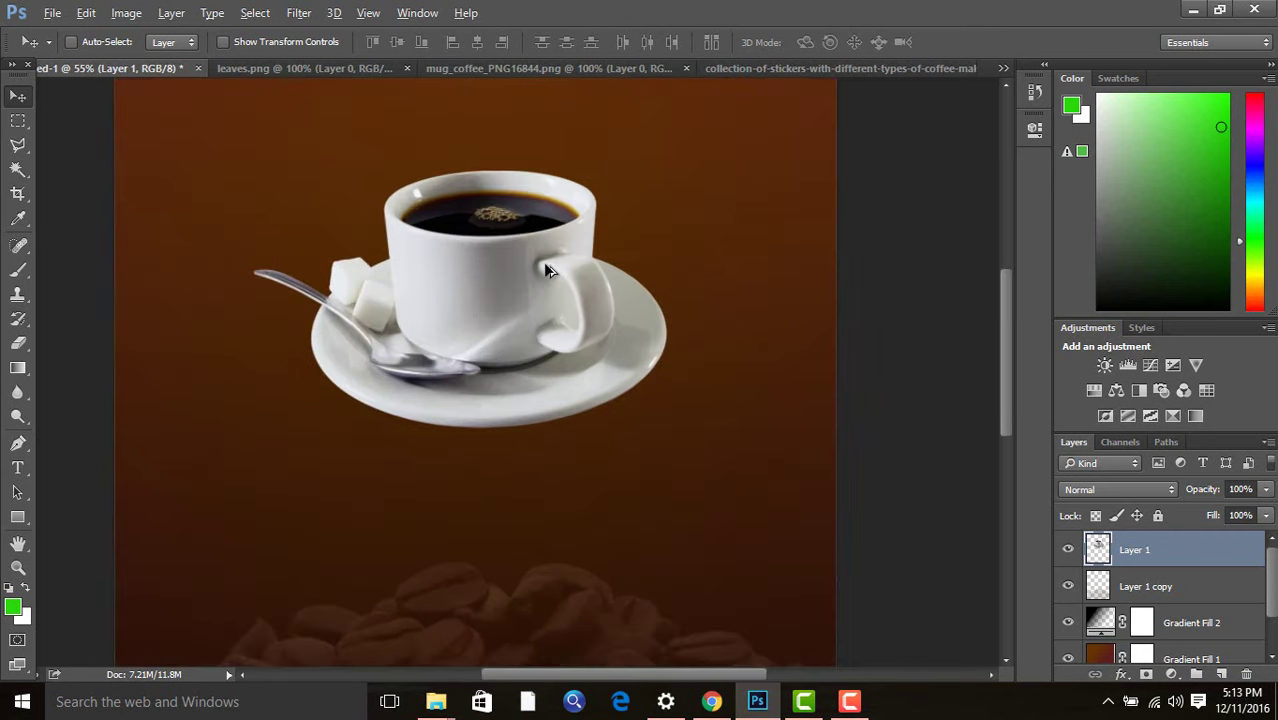
{"action": "scroll", "coordinate": [545, 270], "scroll_direction": "up", "scroll_amount": 1}
{"action": "scroll", "coordinate": [545, 270], "scroll_direction": "up", "scroll_amount": 1}
{"action": "scroll", "coordinate": [545, 270], "scroll_direction": "up", "scroll_amount": 1}
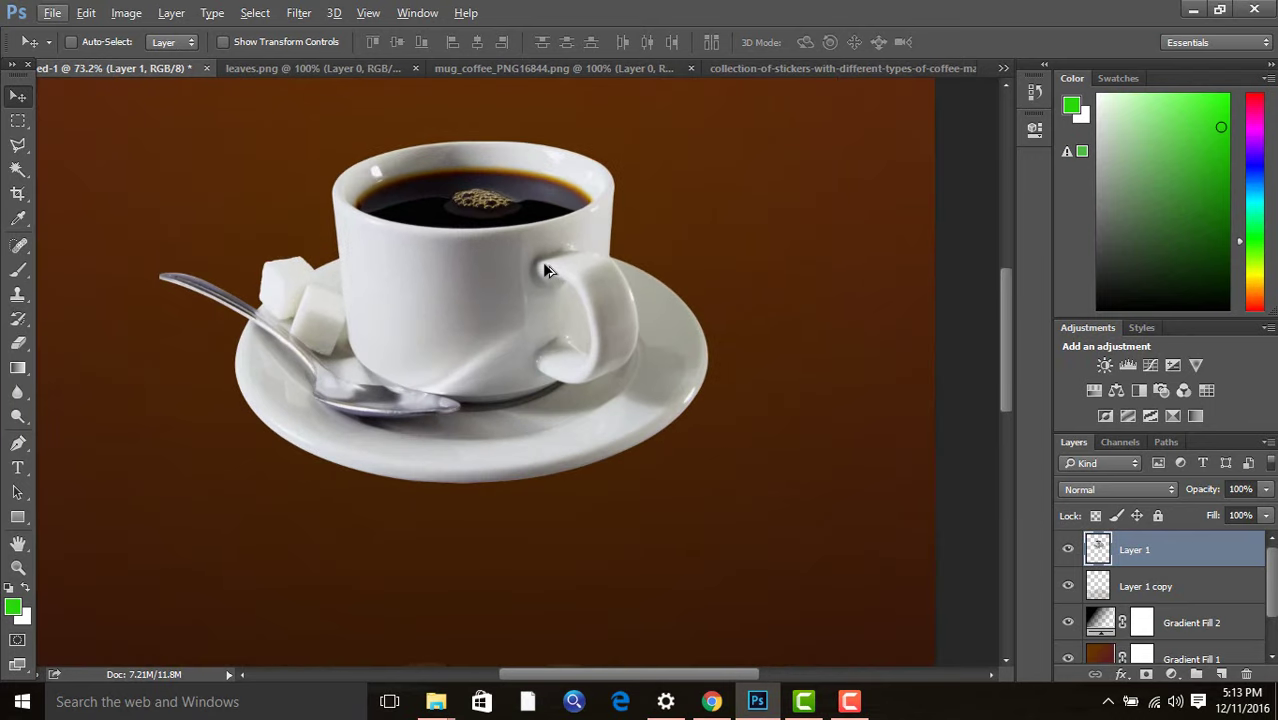
{"action": "scroll", "coordinate": [548, 230], "scroll_direction": "up", "scroll_amount": 1}
{"action": "scroll", "coordinate": [560, 290], "scroll_direction": "up", "scroll_amount": 4}
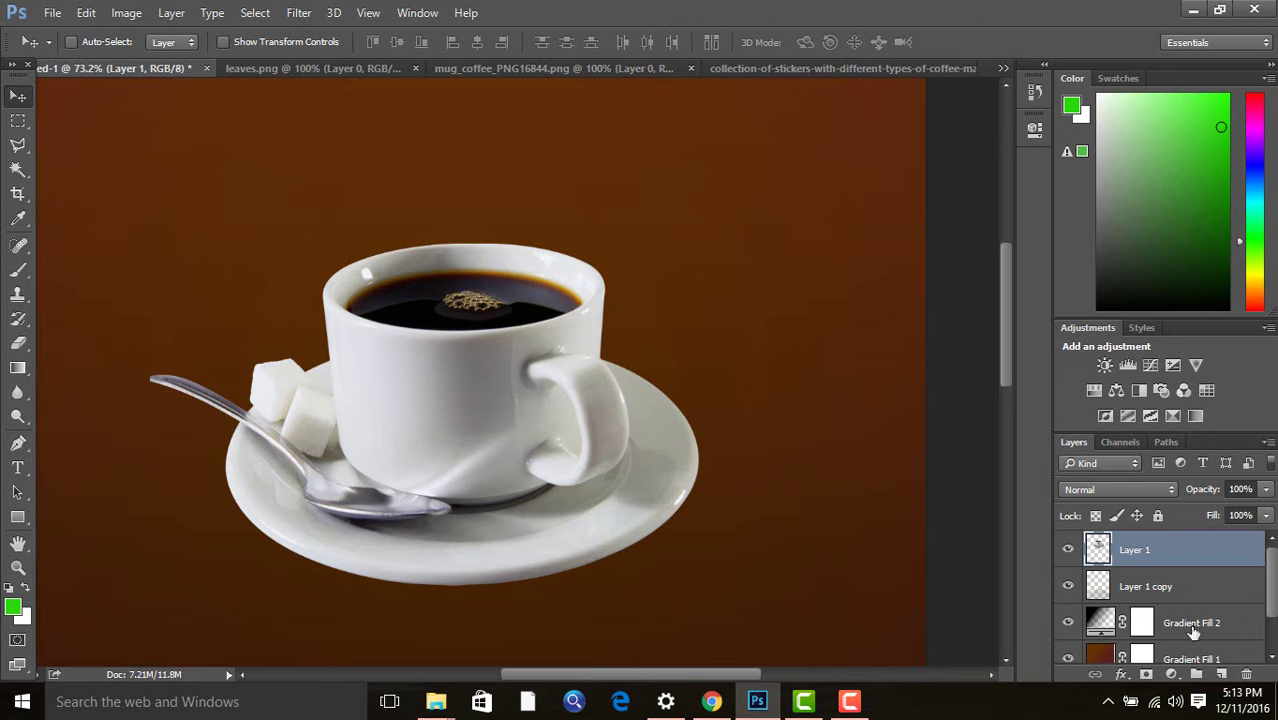
Add a new Layer 2 beneath the cup and set up a 250 px black brush.
{"action": "left_click", "coordinate": [1221, 674]}
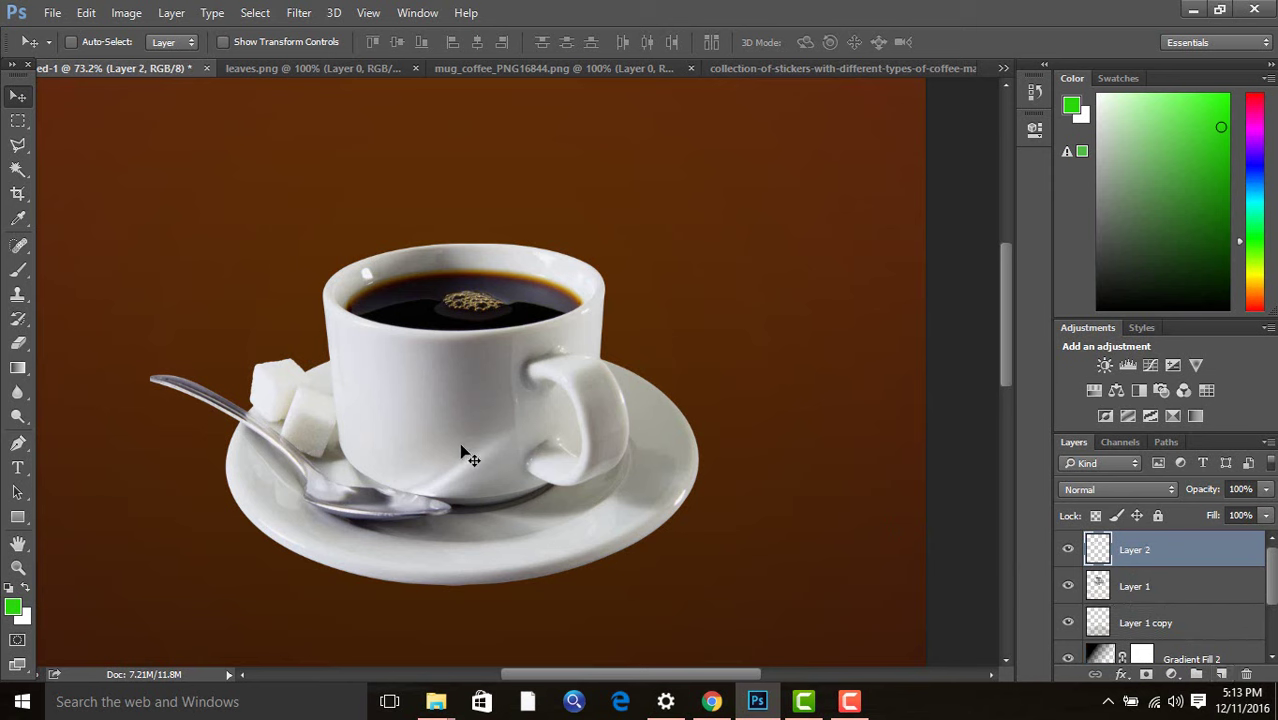
{"action": "key", "text": "b"}
{"action": "left_click_drag", "start_coordinate": [1157, 558], "coordinate": [1157, 606]}
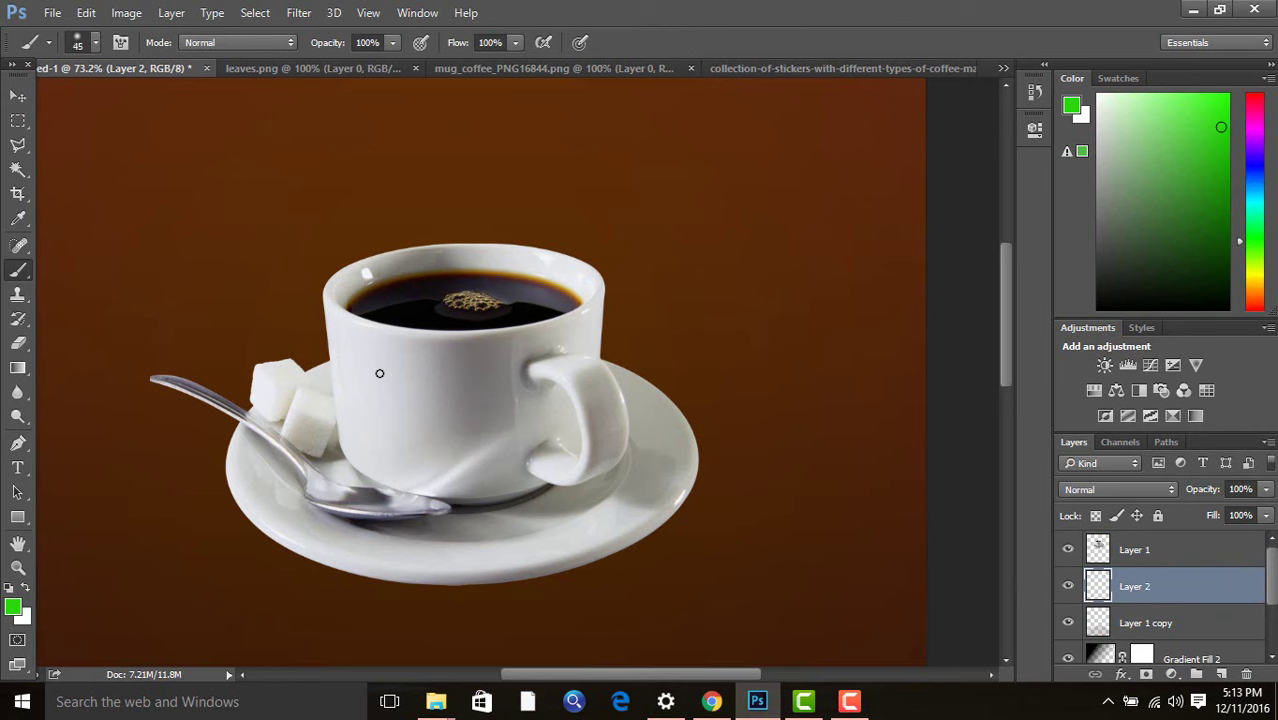
{"action": "key", "text": "bracketright"}
{"action": "key", "text": "bracketright"}
{"action": "key", "text": "bracketright"}
{"action": "scroll", "coordinate": [453, 444], "scroll_direction": "down", "scroll_amount": 4}
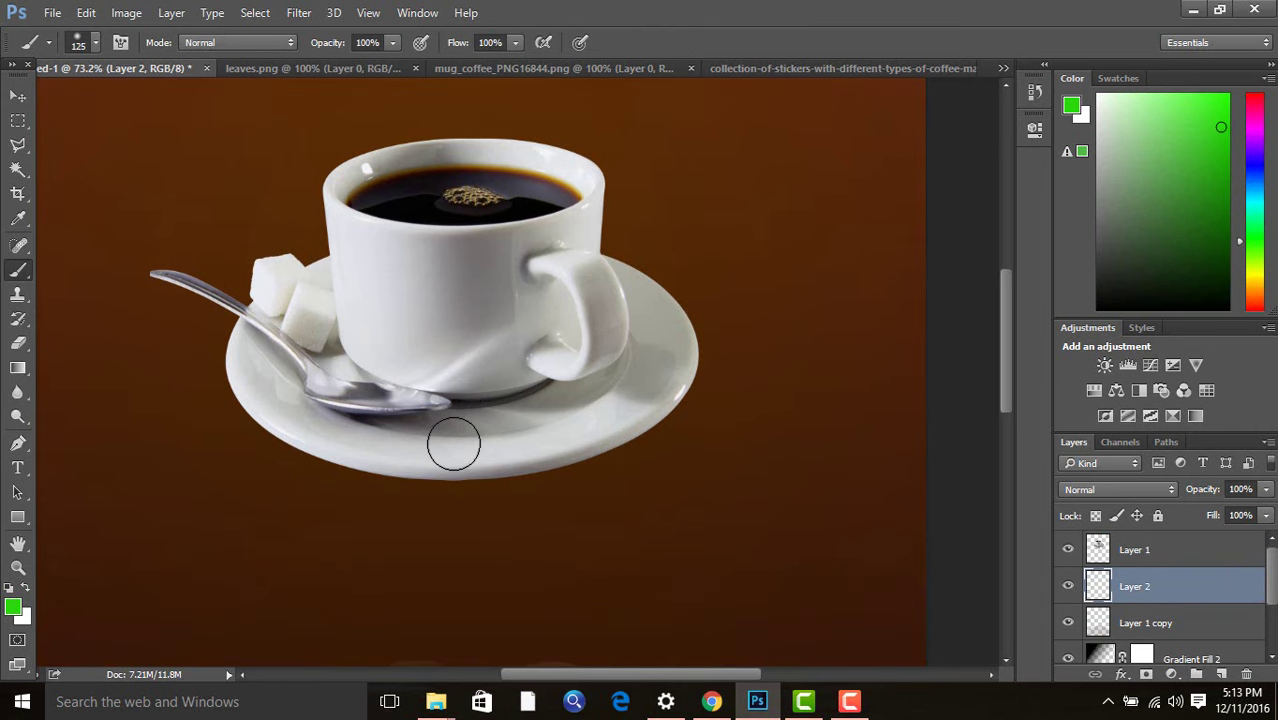
{"action": "key", "text": "bracketleft"}
{"action": "key", "text": "bracketleft"}
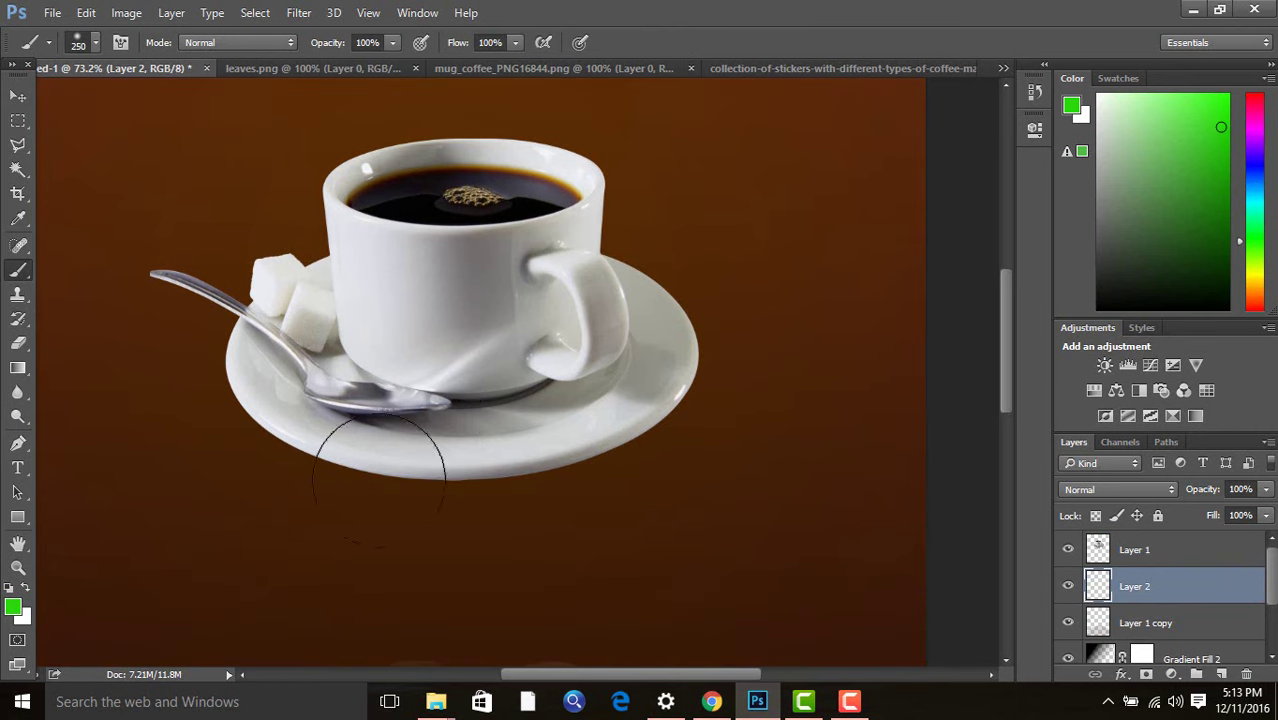
{"action": "left_click", "coordinate": [16, 610]}
{"action": "type", "text": "000000"}
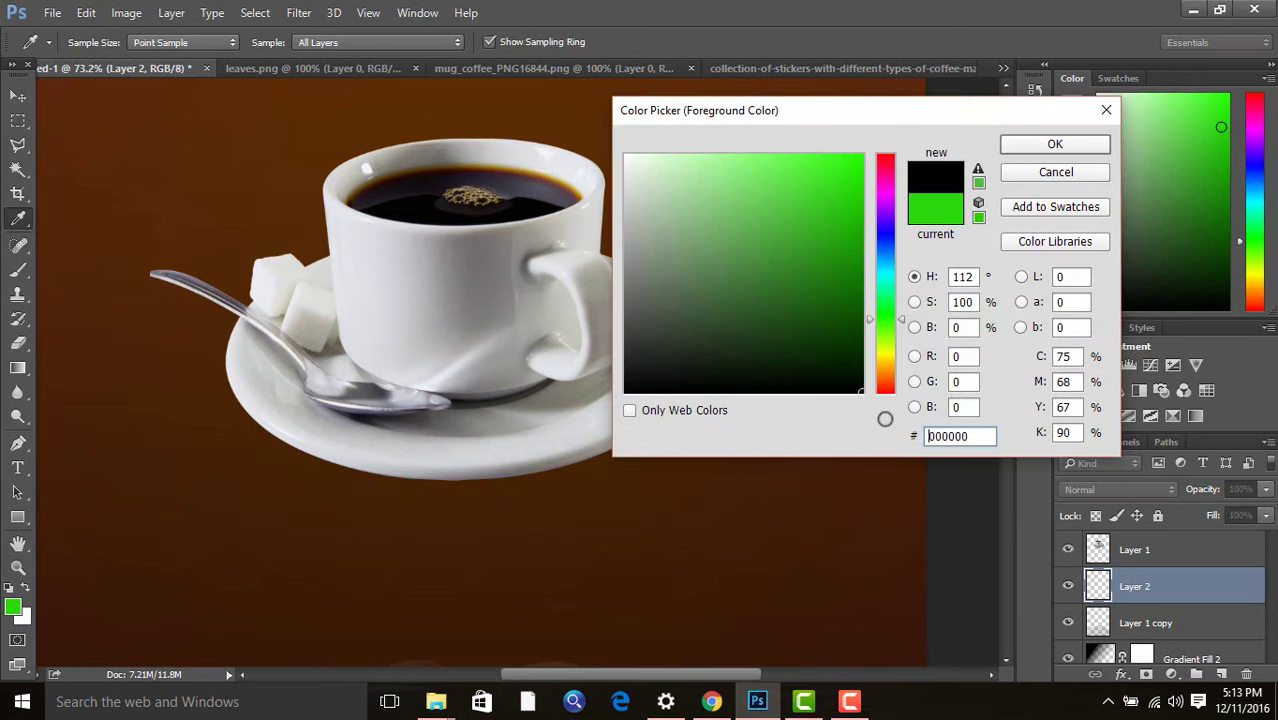
{"action": "left_click", "coordinate": [1055, 147]}
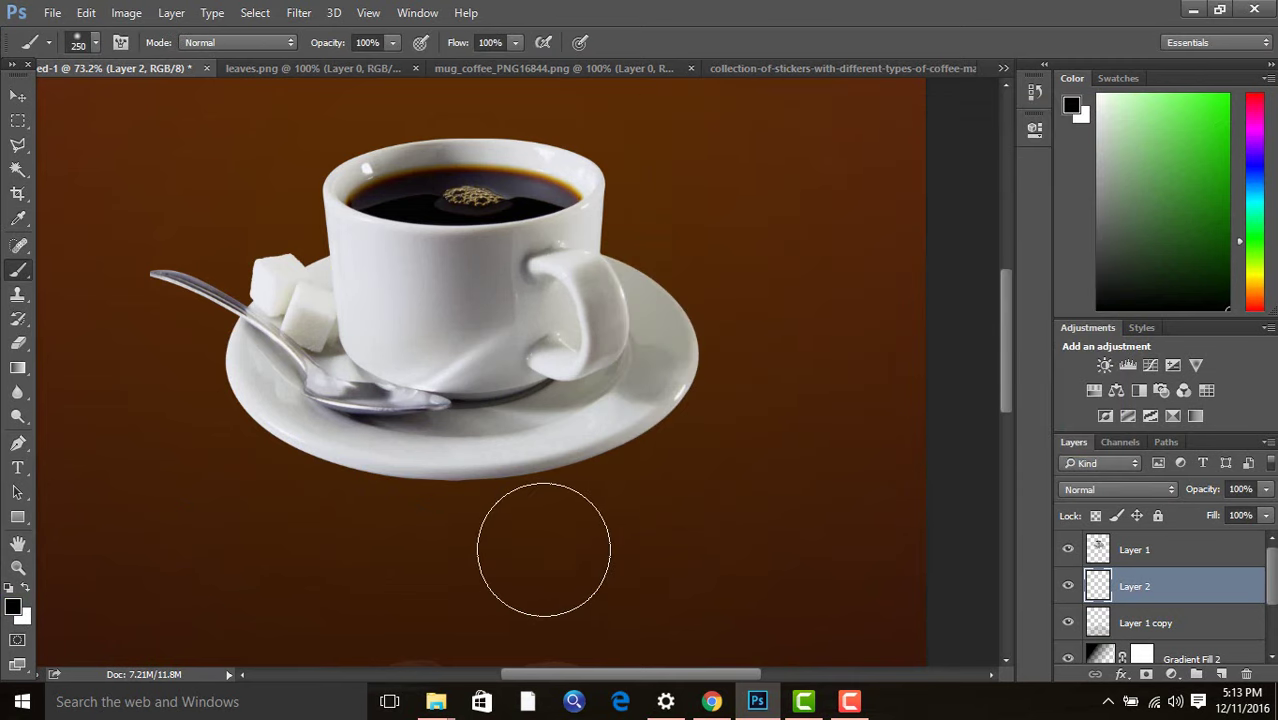
Paint dark shadows under the saucer and along the spoon handle.
{"action": "key", "text": "bracketleft"}
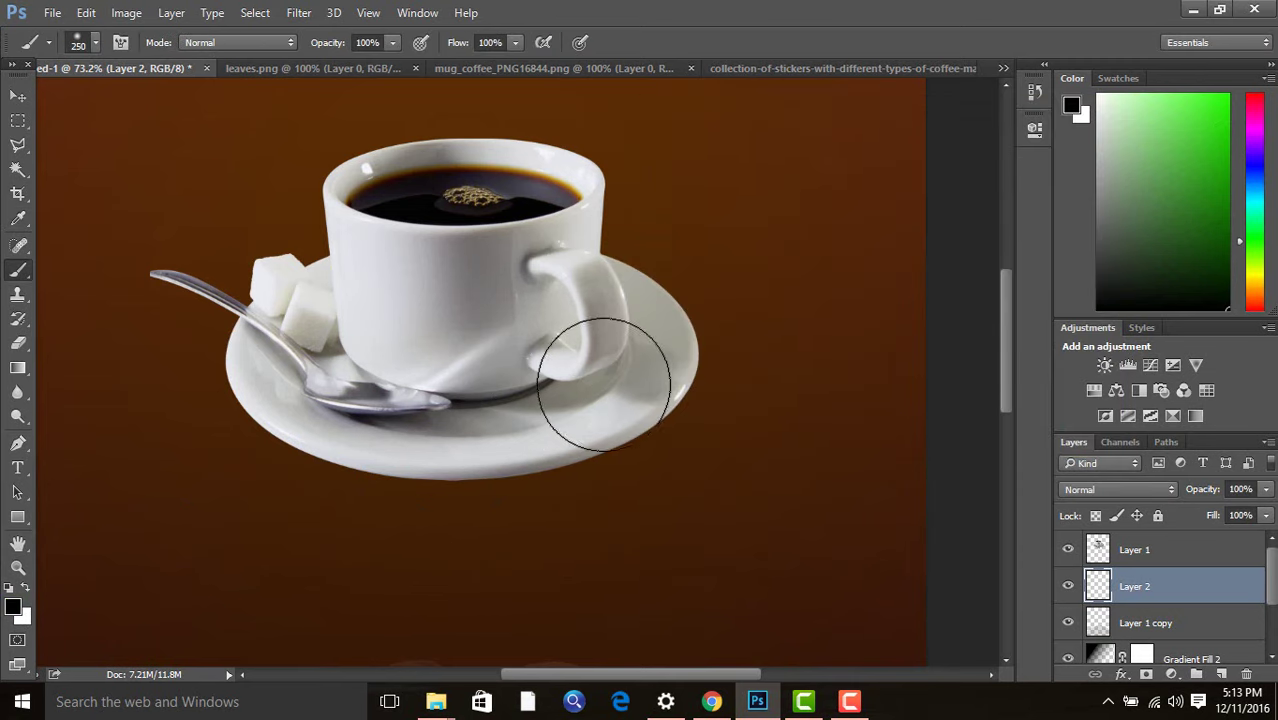
{"action": "mouse_move", "coordinate": [616, 347]}
{"action": "left_mouse_down"}
{"action": "mouse_move", "coordinate": [474, 390]}
{"action": "mouse_move", "coordinate": [290, 402]}
{"action": "mouse_move", "coordinate": [450, 488]}
{"action": "mouse_move", "coordinate": [585, 380]}
{"action": "left_mouse_up"}
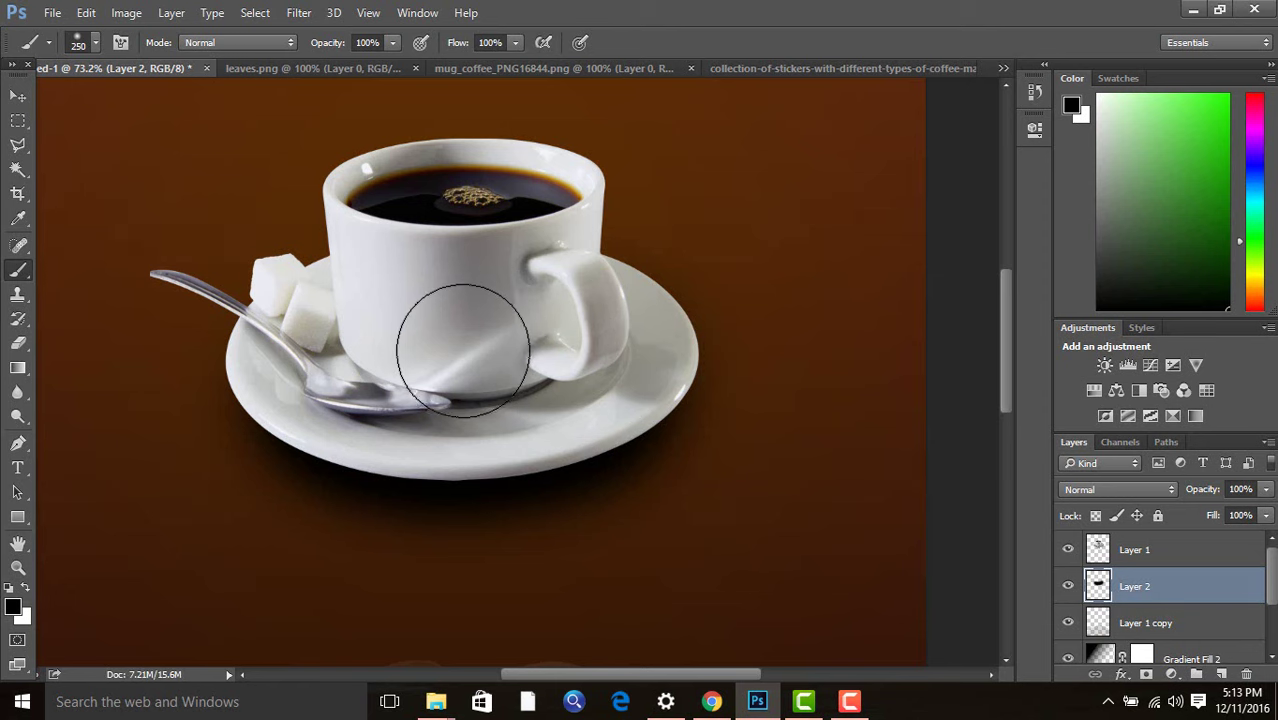
{"action": "key", "text": "bracketleft"}
{"action": "key", "text": "bracketleft"}
{"action": "key", "text": "bracketleft"}
{"action": "key", "text": "bracketleft"}
{"action": "key", "text": "bracketleft"}
{"action": "key", "text": "bracketleft"}
{"action": "key", "text": "bracketleft"}
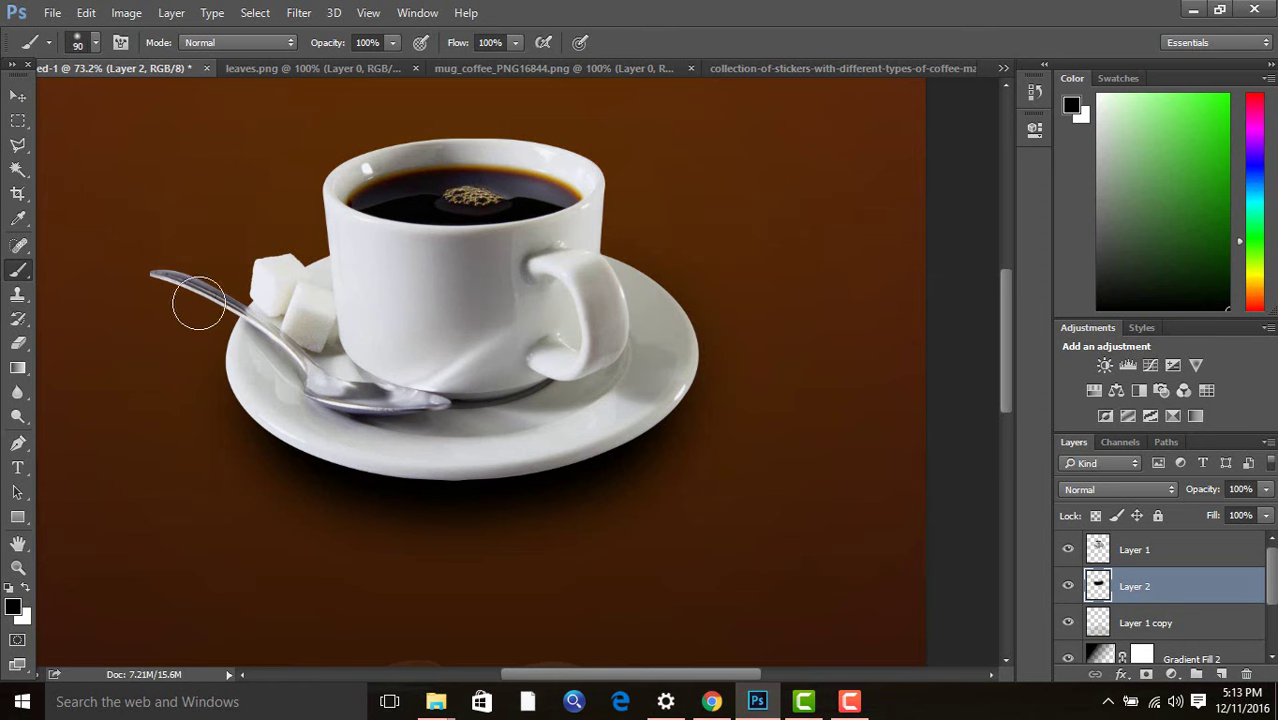
{"action": "key", "text": "bracketleft"}
{"action": "left_click_drag", "start_coordinate": [222, 310], "coordinate": [161, 277]}
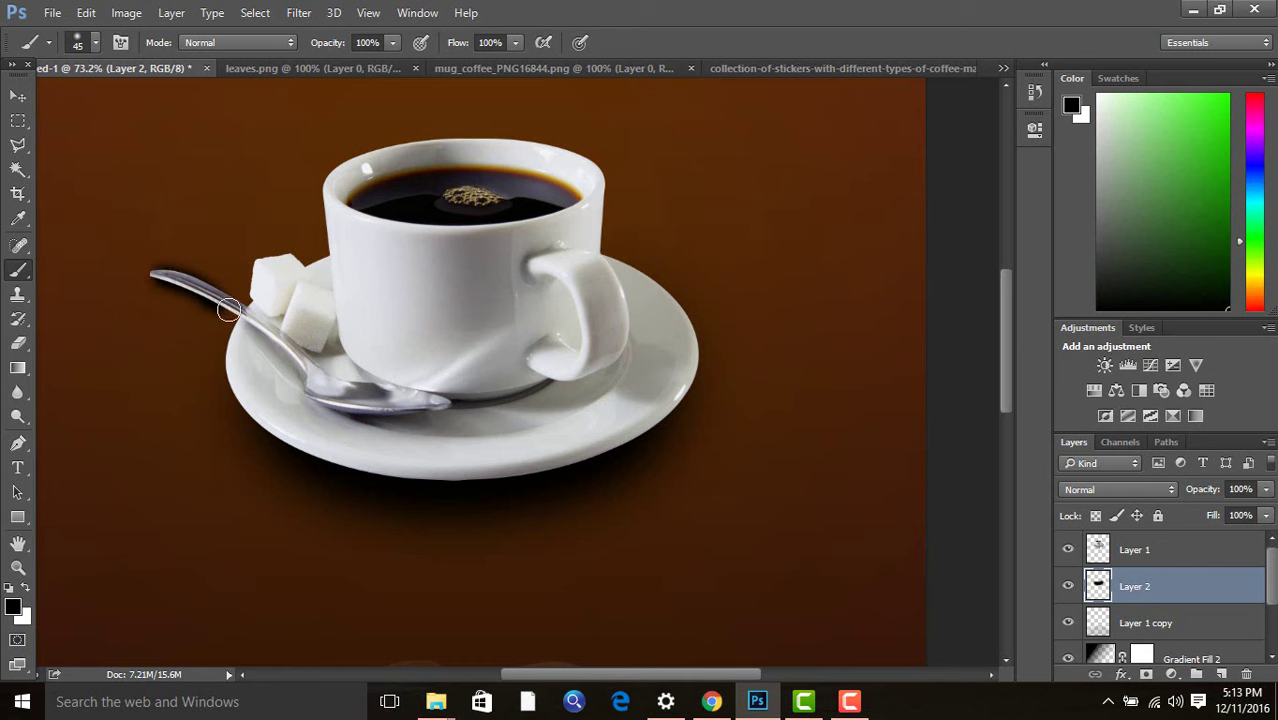
{"action": "left_click_drag", "start_coordinate": [230, 302], "coordinate": [201, 295]}
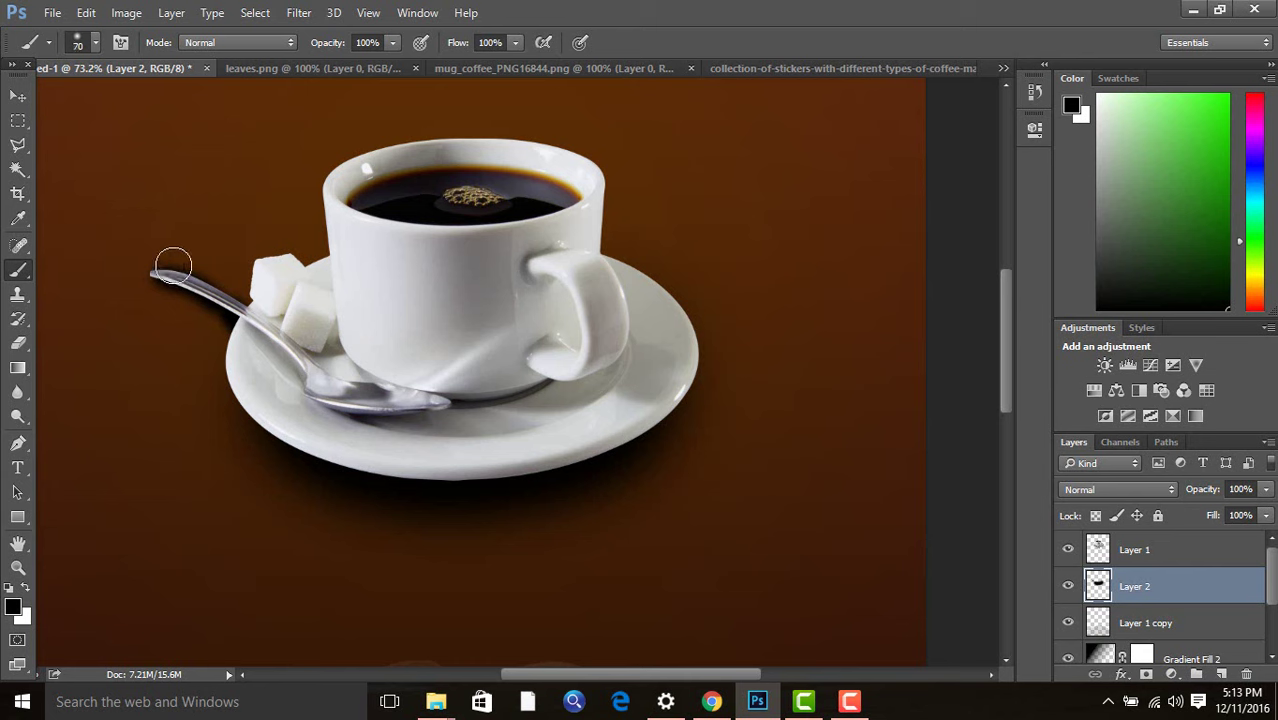
Lower the shadow layer's opacity to 41% and fit the poster on screen.
{"action": "key", "text": "e"}
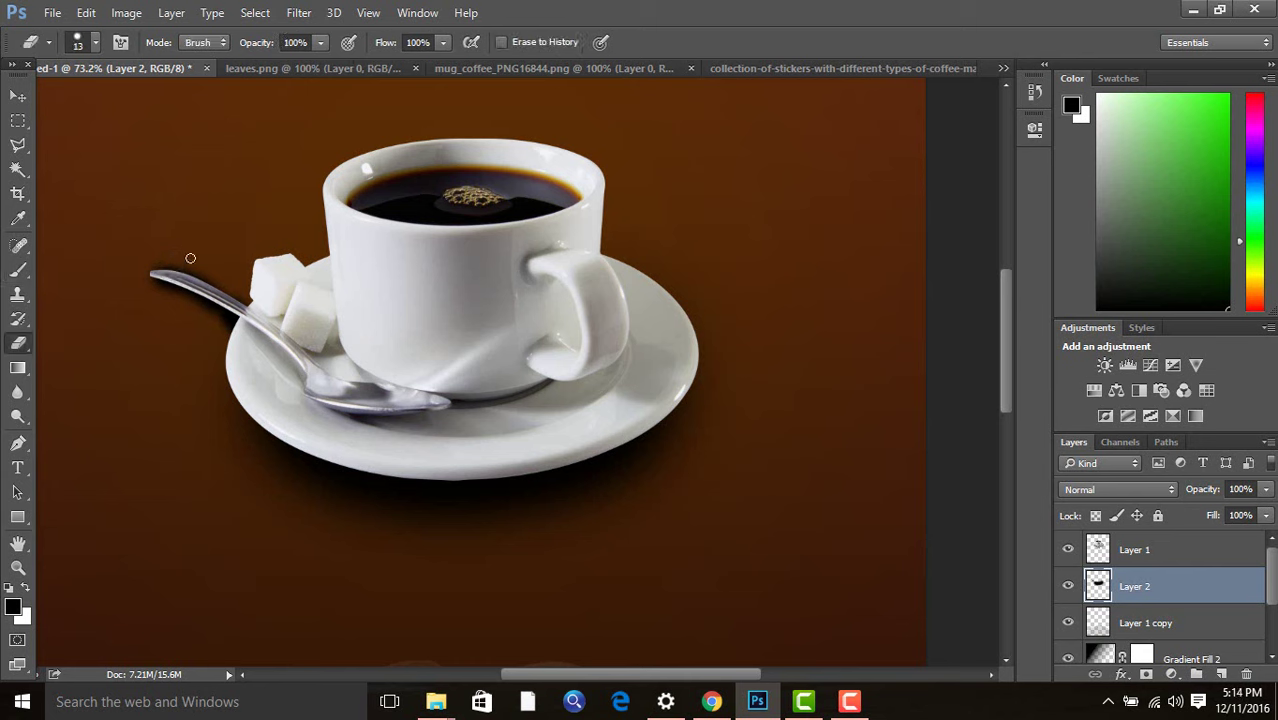
{"action": "key", "text": "bracketright"}
{"action": "key", "text": "bracketright"}
{"action": "key", "text": "bracketright"}
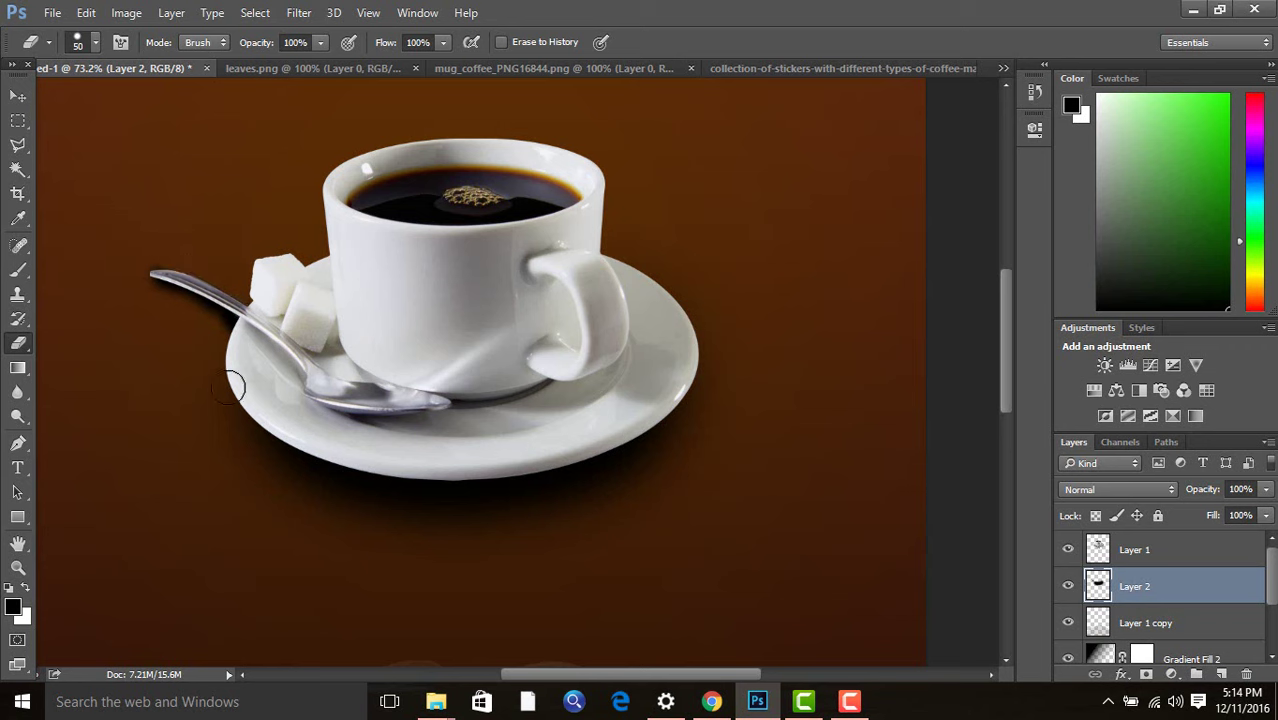
{"action": "left_click", "coordinate": [18, 96]}
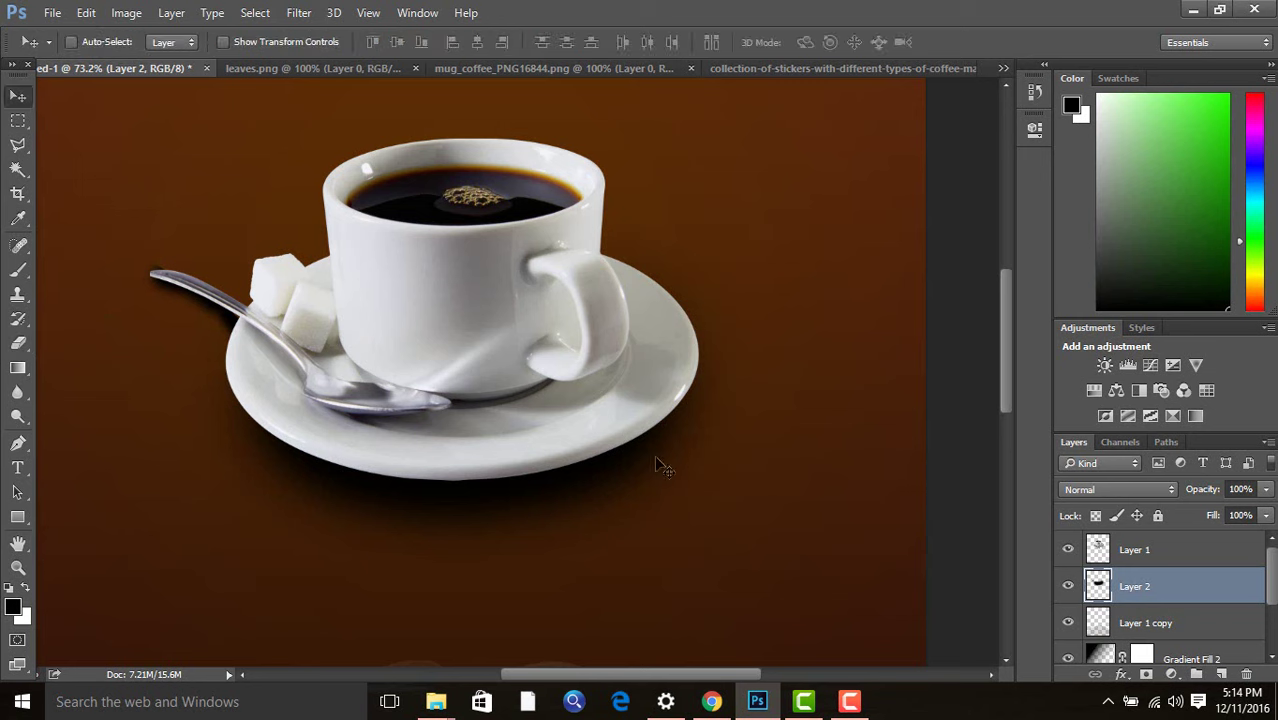
{"action": "left_click", "coordinate": [1267, 489]}
{"action": "left_click_drag", "start_coordinate": [1265, 510], "coordinate": [1241, 516]}
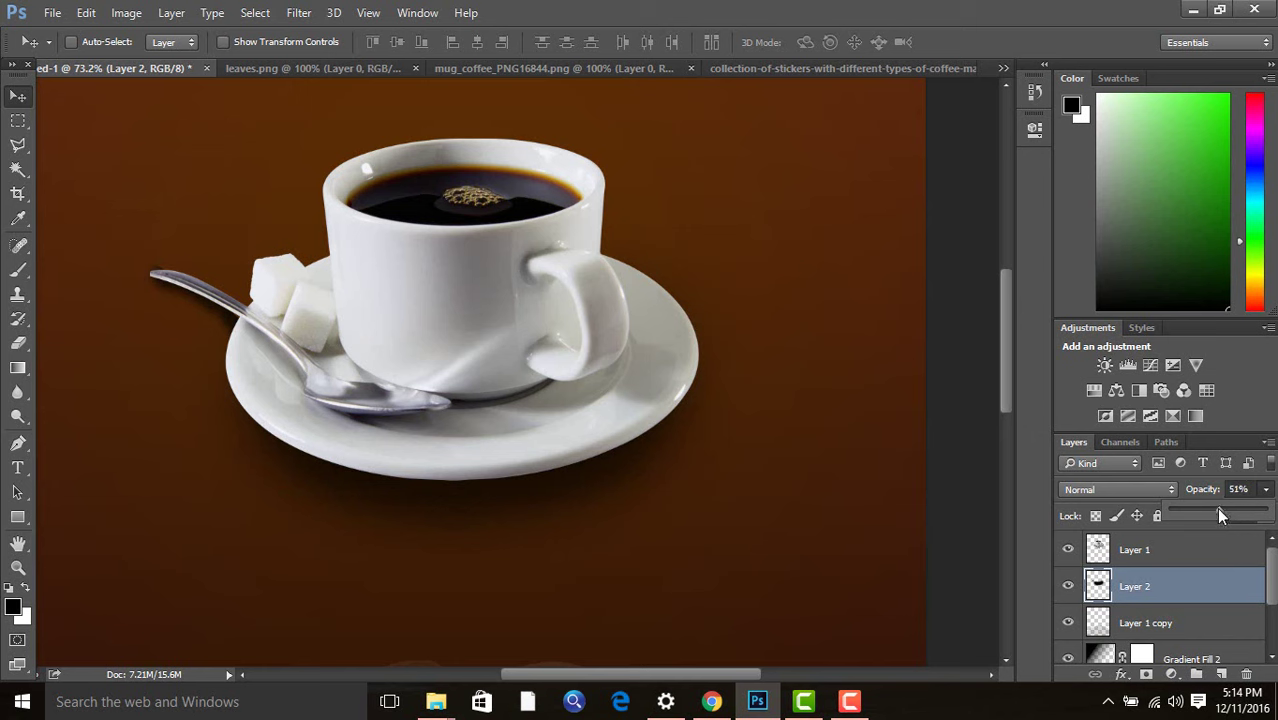
{"action": "left_click", "coordinate": [828, 505]}
{"action": "key", "text": "ctrl+0"}
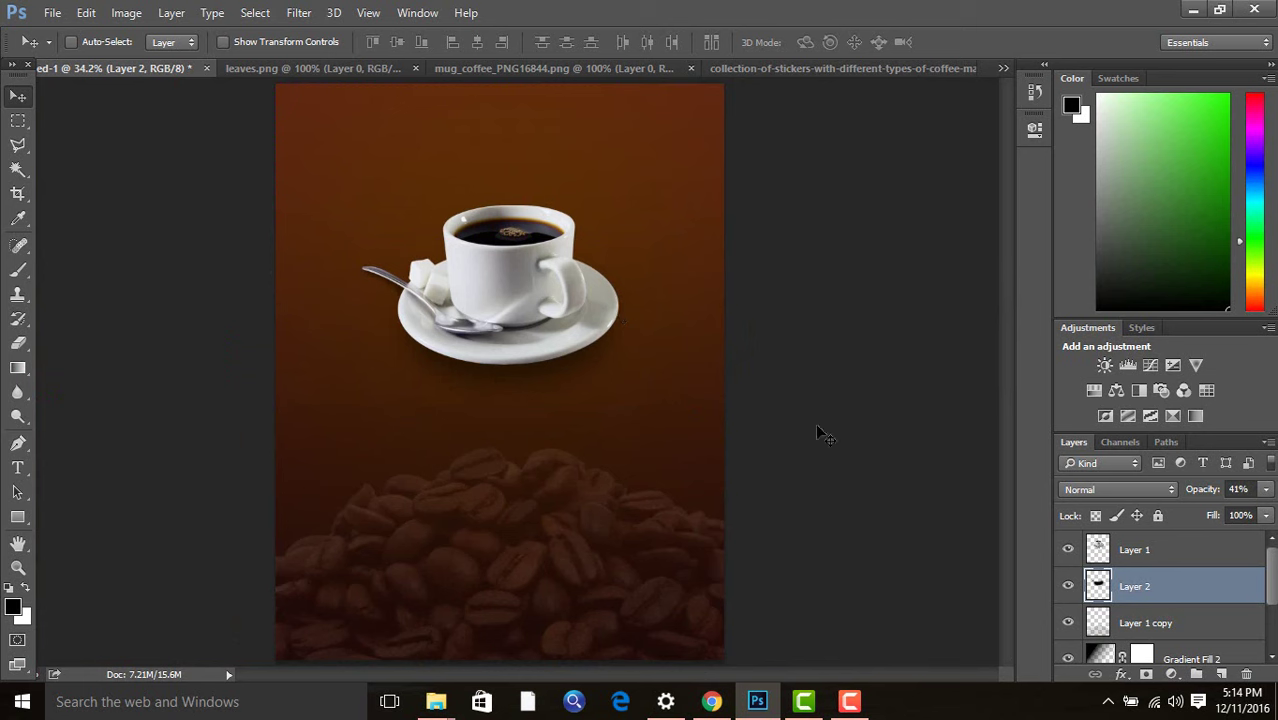
Paint a soft dark stroke along the saucer's lower edge on a new layer at 58% opacity.
{"action": "left_click", "coordinate": [1221, 674]}
{"action": "key", "text": "b"}
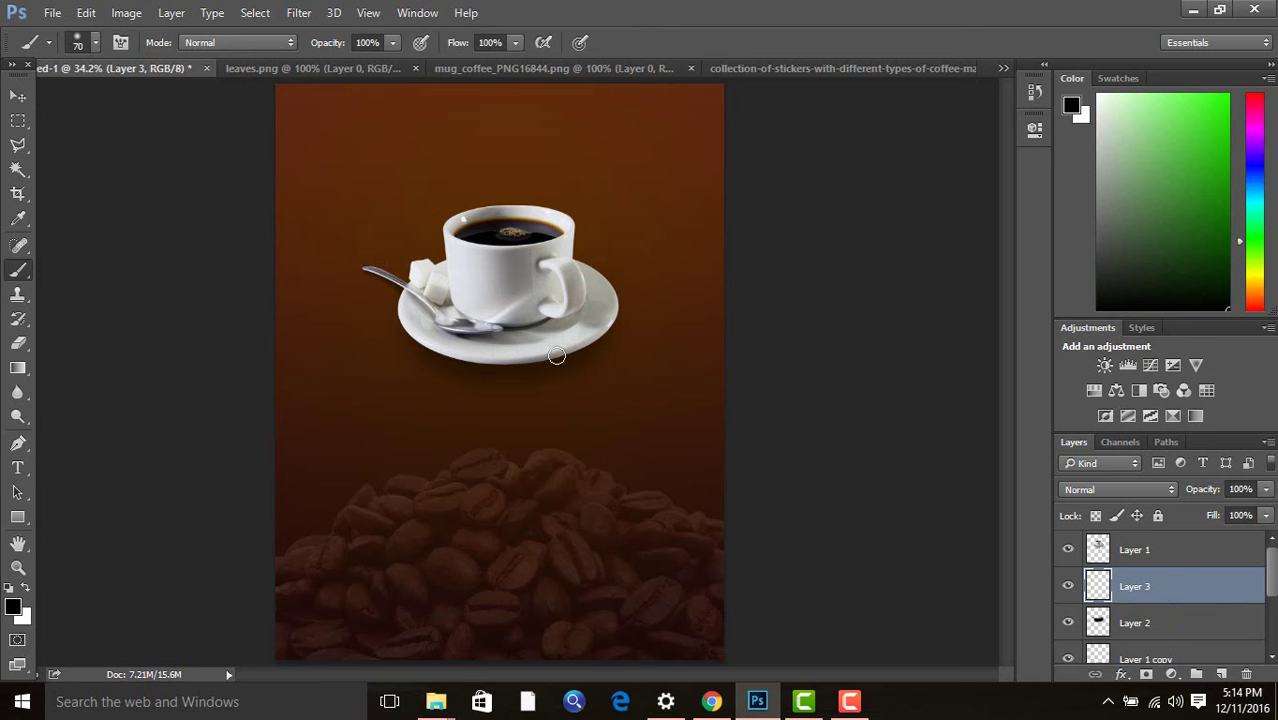
{"action": "key", "text": "bracketleft"}
{"action": "mouse_move", "coordinate": [544, 357]}
{"action": "left_mouse_down"}
{"action": "mouse_move", "coordinate": [599, 325]}
{"action": "mouse_move", "coordinate": [539, 353]}
{"action": "left_mouse_up"}
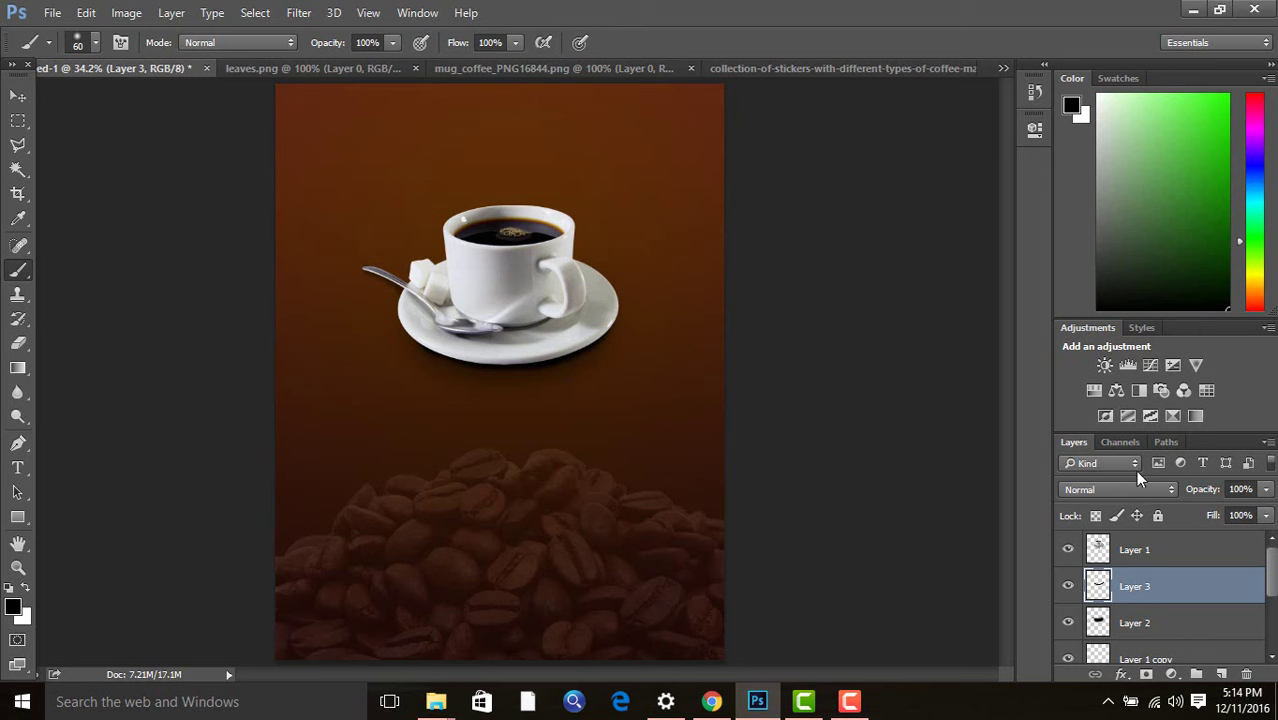
{"action": "left_click", "coordinate": [1266, 490]}
{"action": "left_click_drag", "start_coordinate": [1270, 512], "coordinate": [1240, 515]}
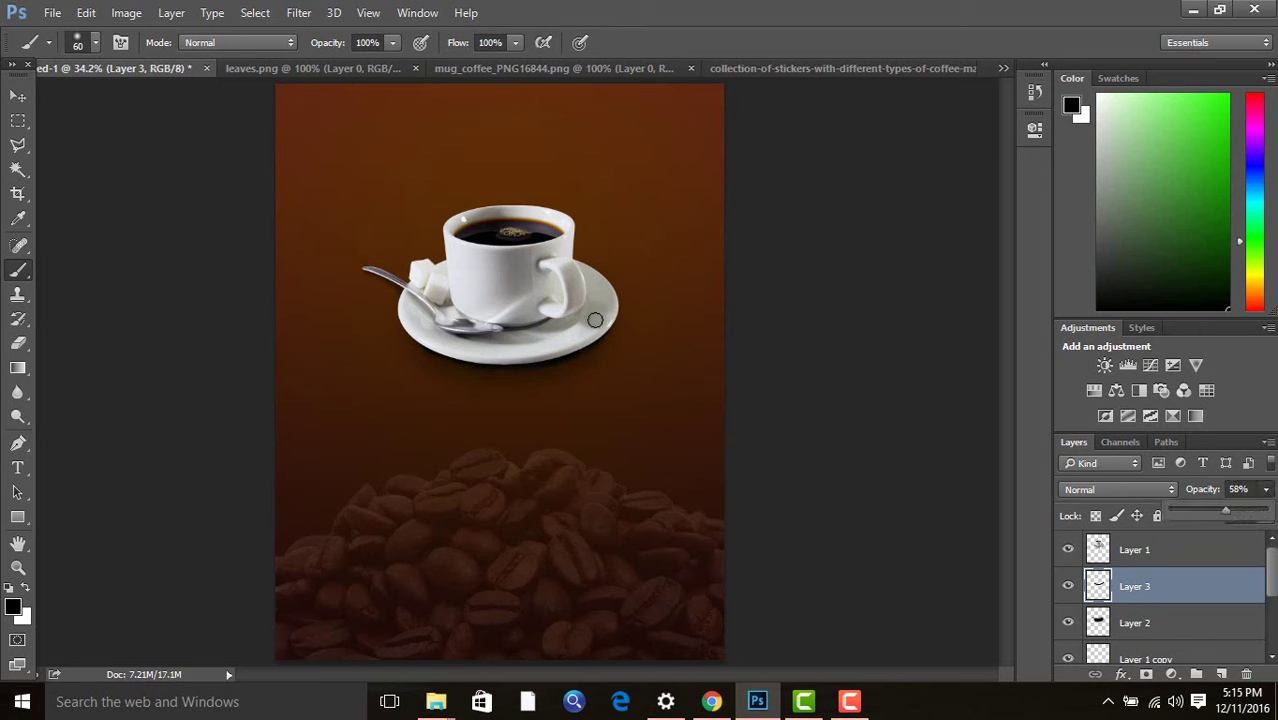
{"action": "left_click", "coordinate": [17, 97]}
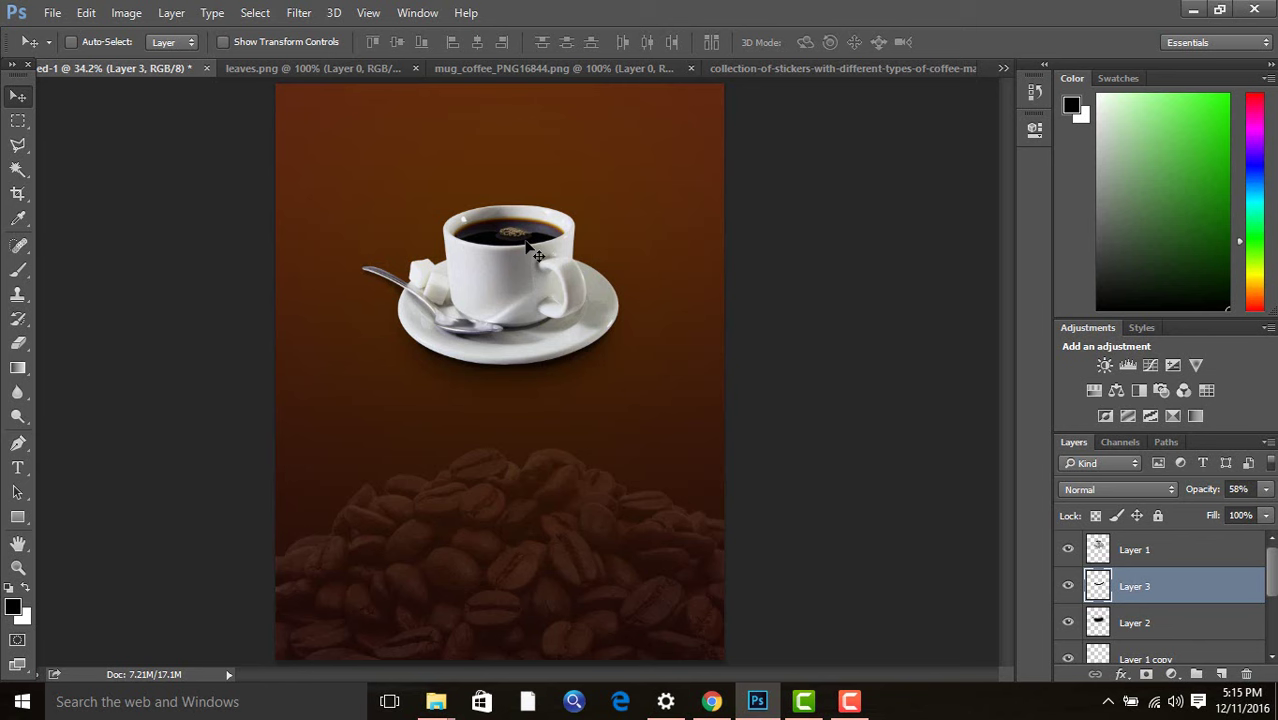
Close the mug image and drag the leaves.png layer into the coffee poster.
{"action": "key", "text": "h"}
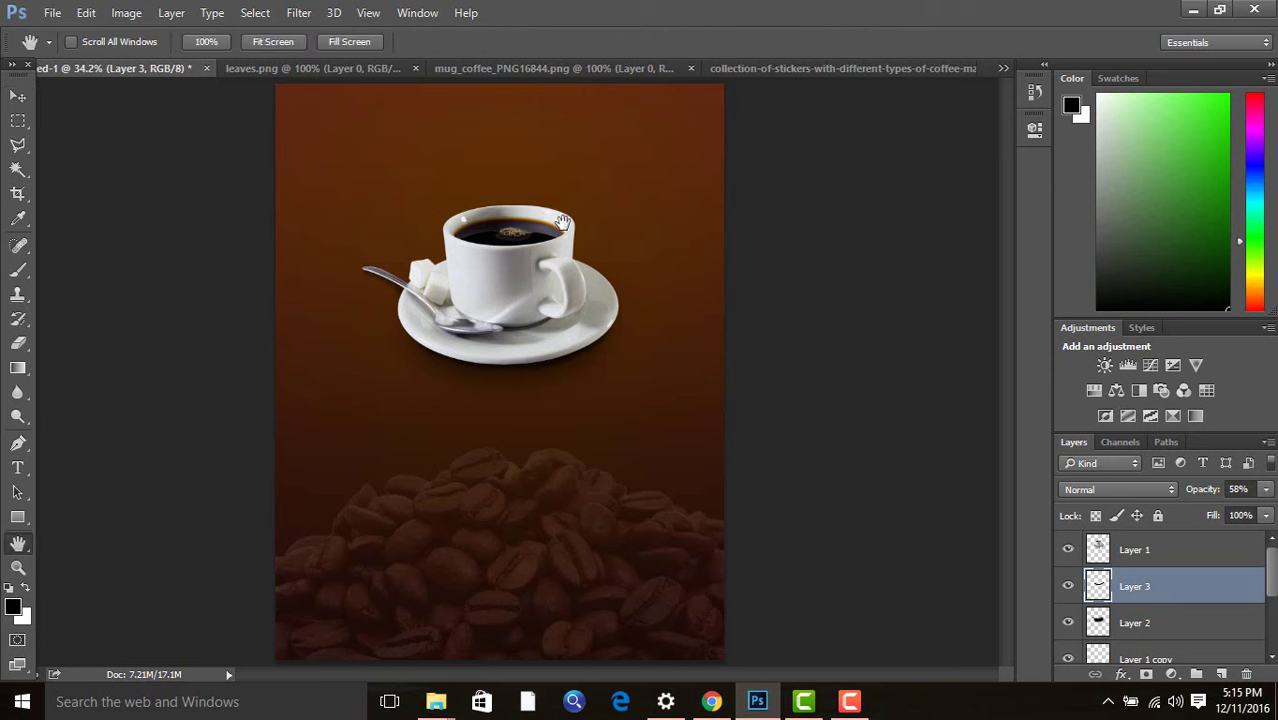
{"action": "left_click", "coordinate": [690, 68]}
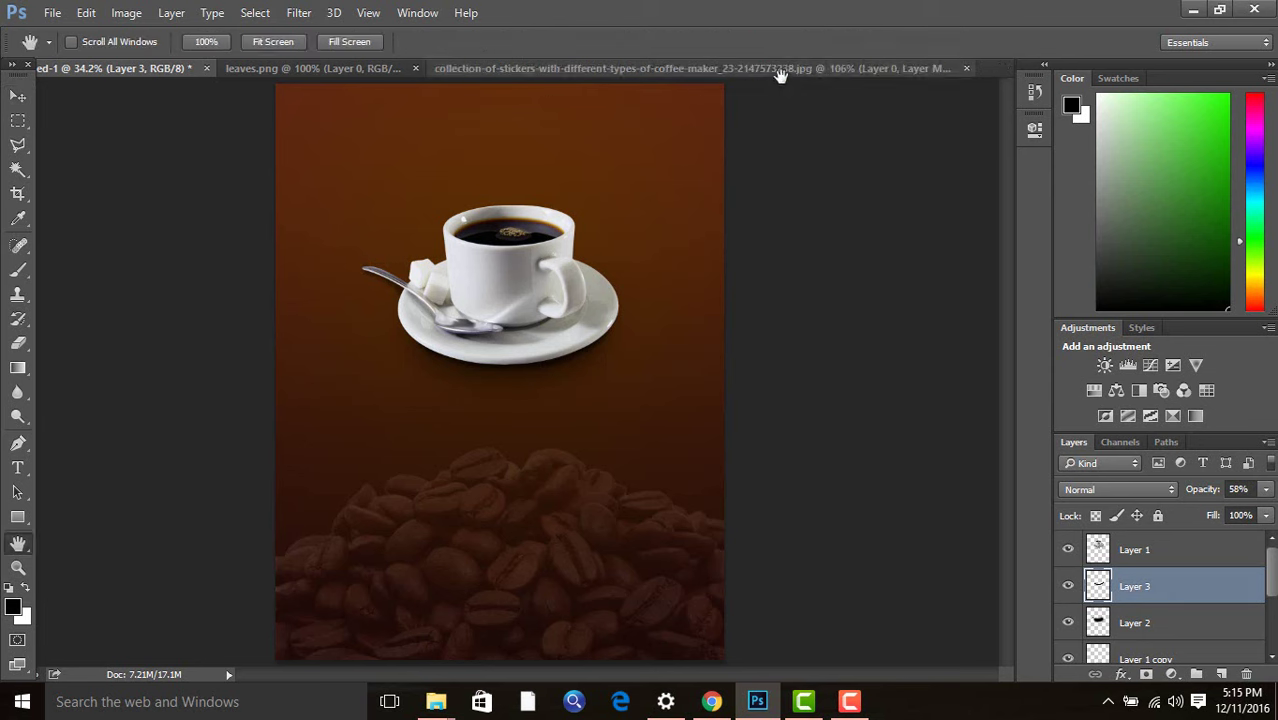
{"action": "left_click", "coordinate": [344, 66]}
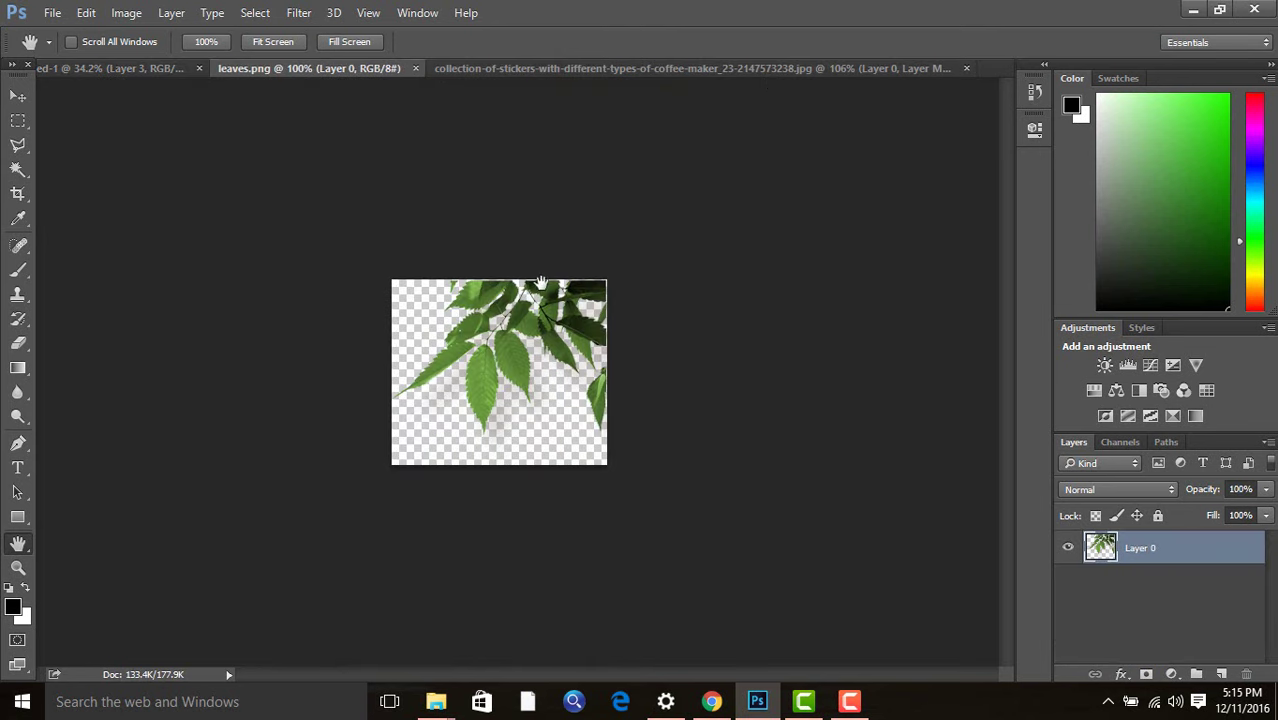
{"action": "key", "text": "v"}
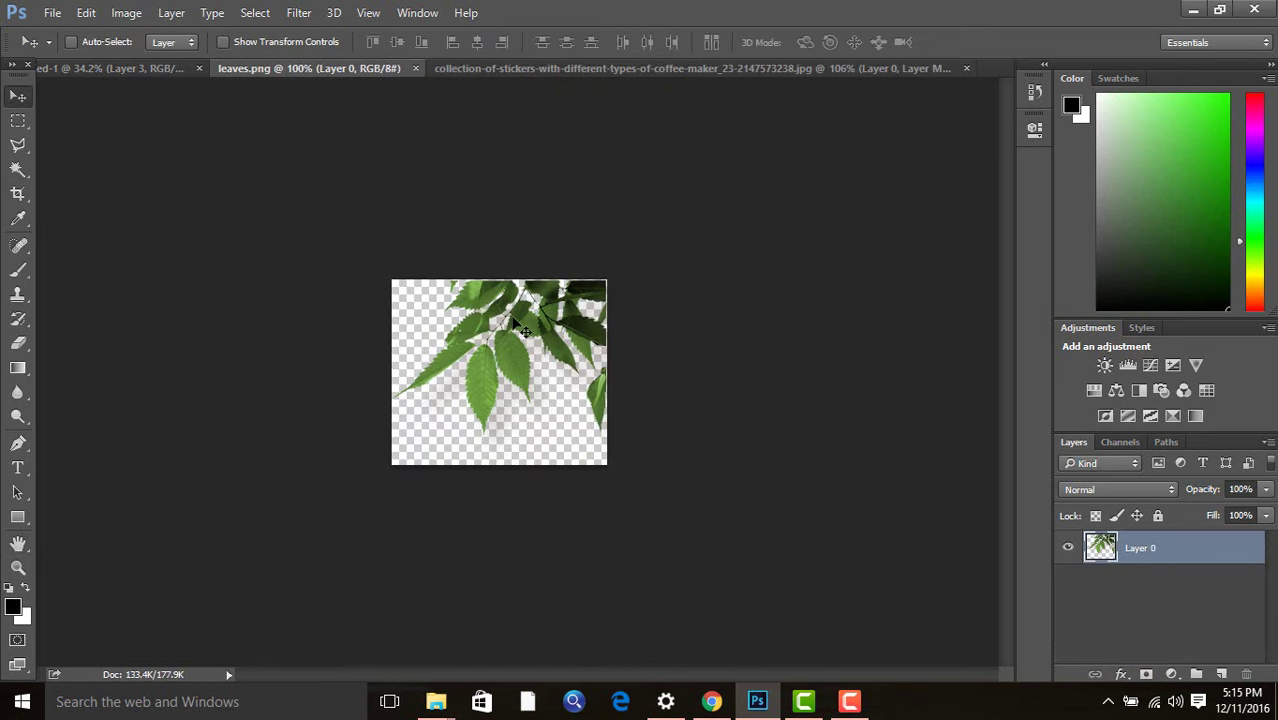
{"action": "mouse_move", "coordinate": [520, 330]}
{"action": "left_mouse_down"}
{"action": "mouse_move", "coordinate": [316, 143]}
{"action": "mouse_move", "coordinate": [455, 262]}
{"action": "left_mouse_up"}
Scale the leaves to about 245% and place them in the poster's top-right corner.
{"action": "key", "text": "ctrl+t"}
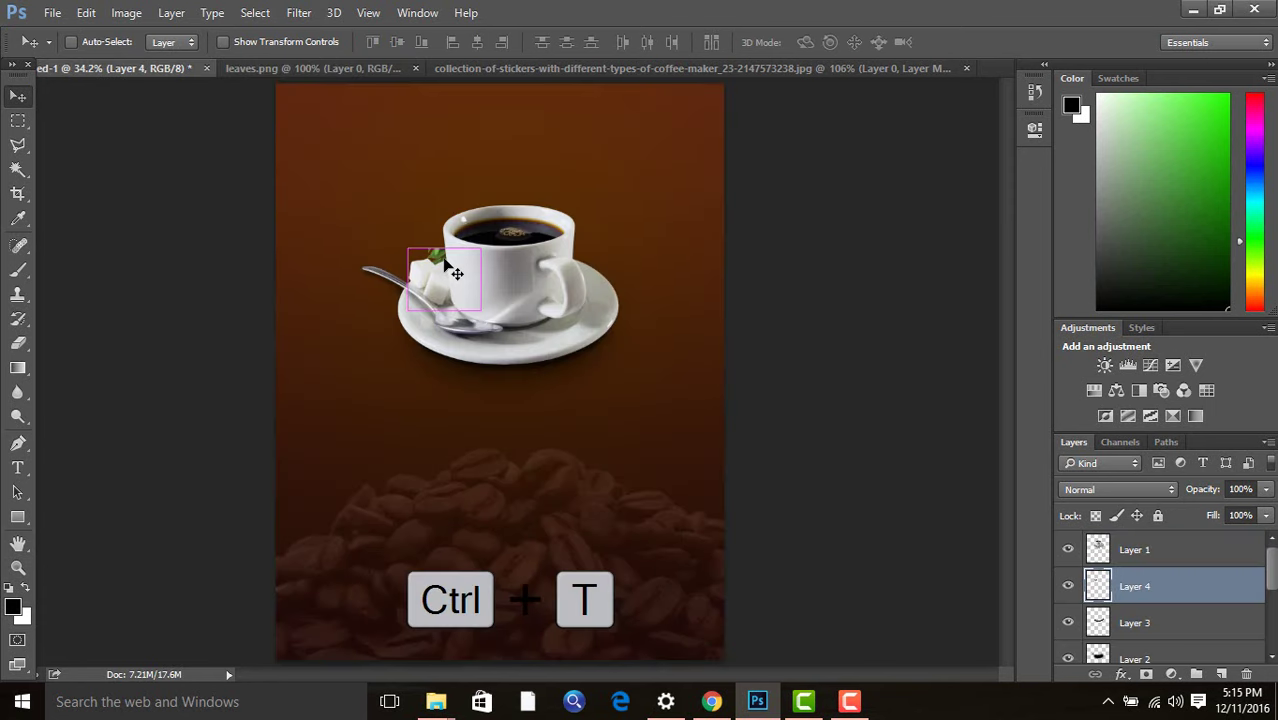
{"action": "left_click_drag", "start_coordinate": [483, 246], "coordinate": [676, 107]}
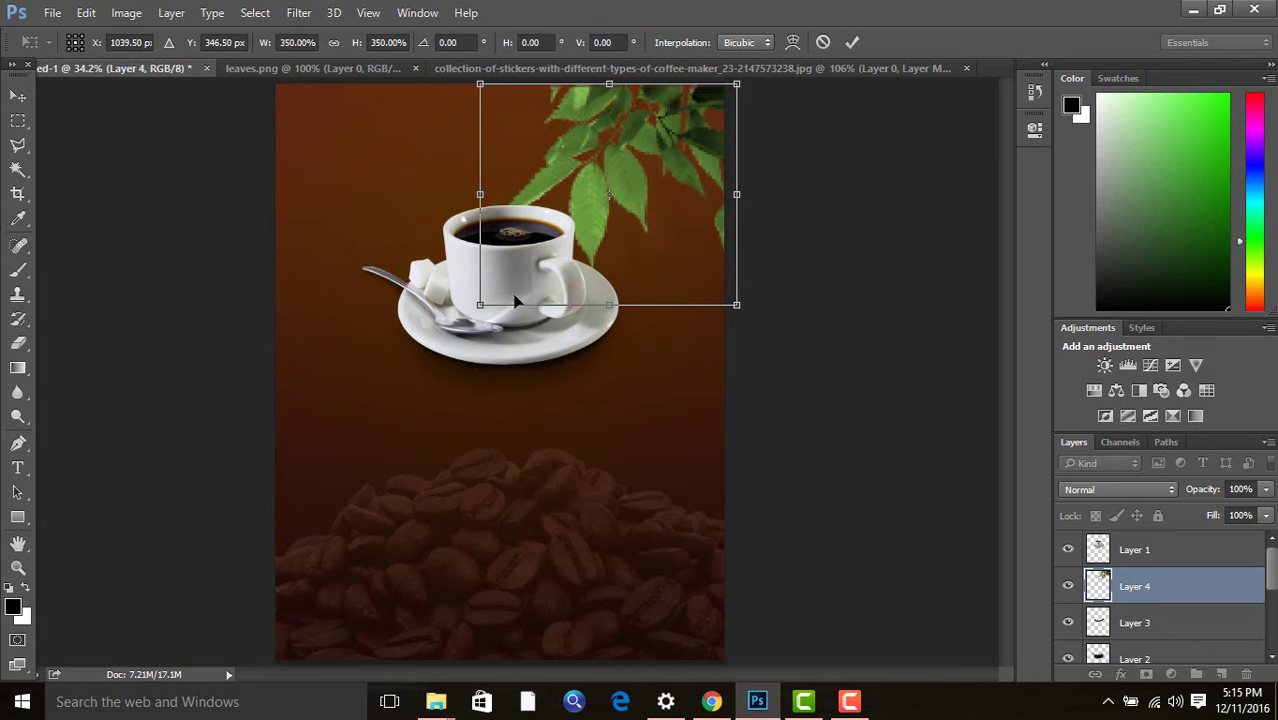
{"action": "left_click_drag", "start_coordinate": [481, 305], "coordinate": [508, 277]}
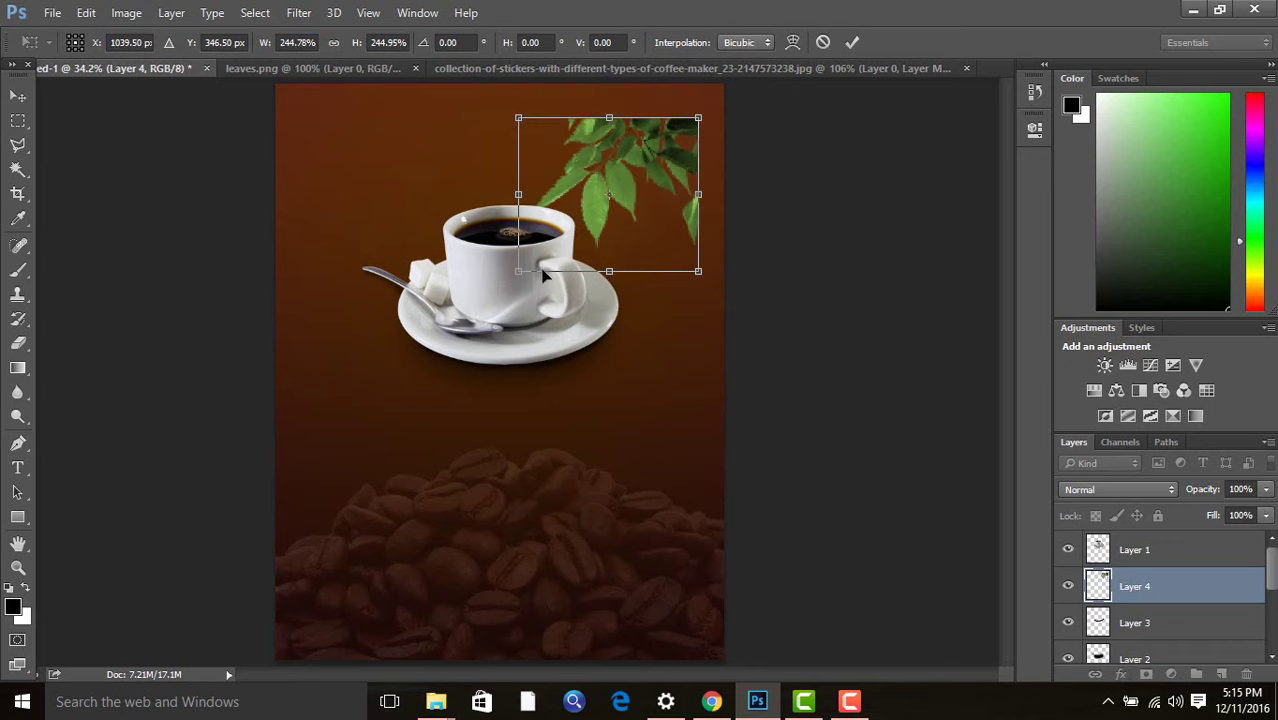
{"action": "mouse_move", "coordinate": [613, 168]}
{"action": "left_mouse_down"}
{"action": "mouse_move", "coordinate": [646, 128]}
{"action": "mouse_move", "coordinate": [692, 140]}
{"action": "left_mouse_up"}
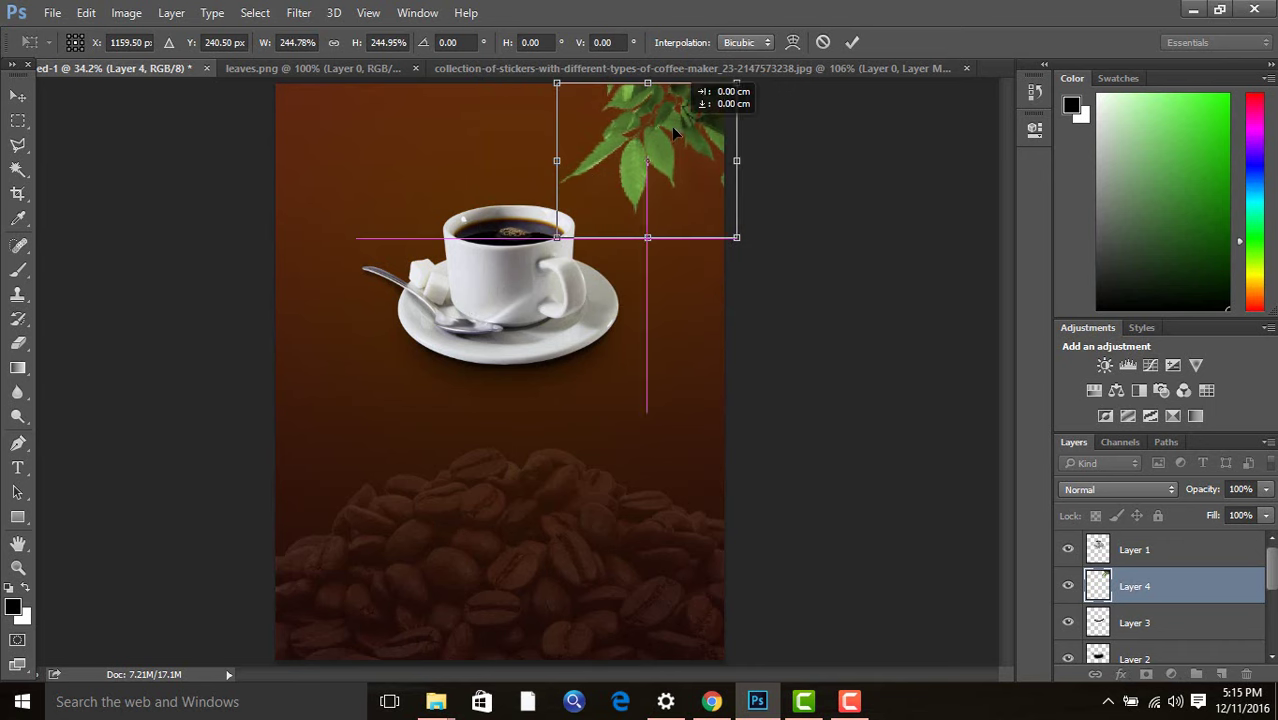
{"action": "key", "text": "Return"}
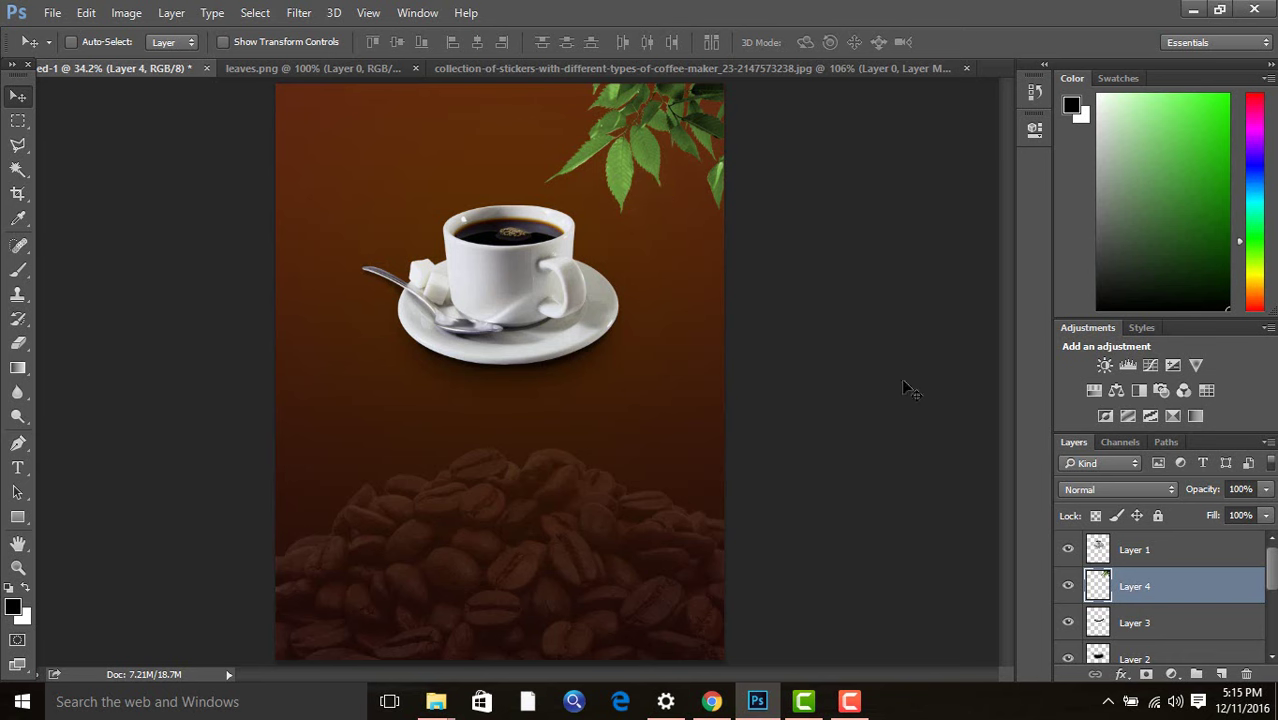
Give Layer 4's leaves a faint Drop Shadow with greater distance and lowered opacity.
{"action": "double_click", "coordinate": [1212, 586]}
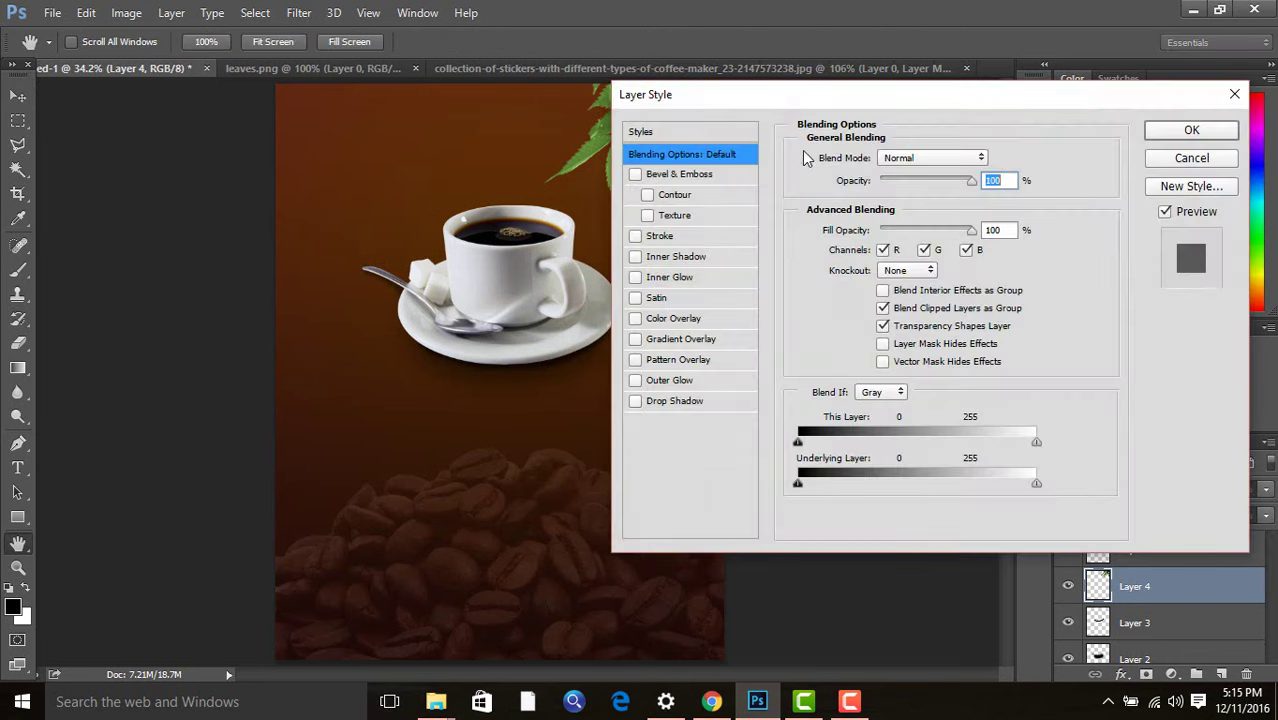
{"action": "left_click_drag", "start_coordinate": [781, 103], "coordinate": [998, 88]}
{"action": "left_click", "coordinate": [881, 388]}
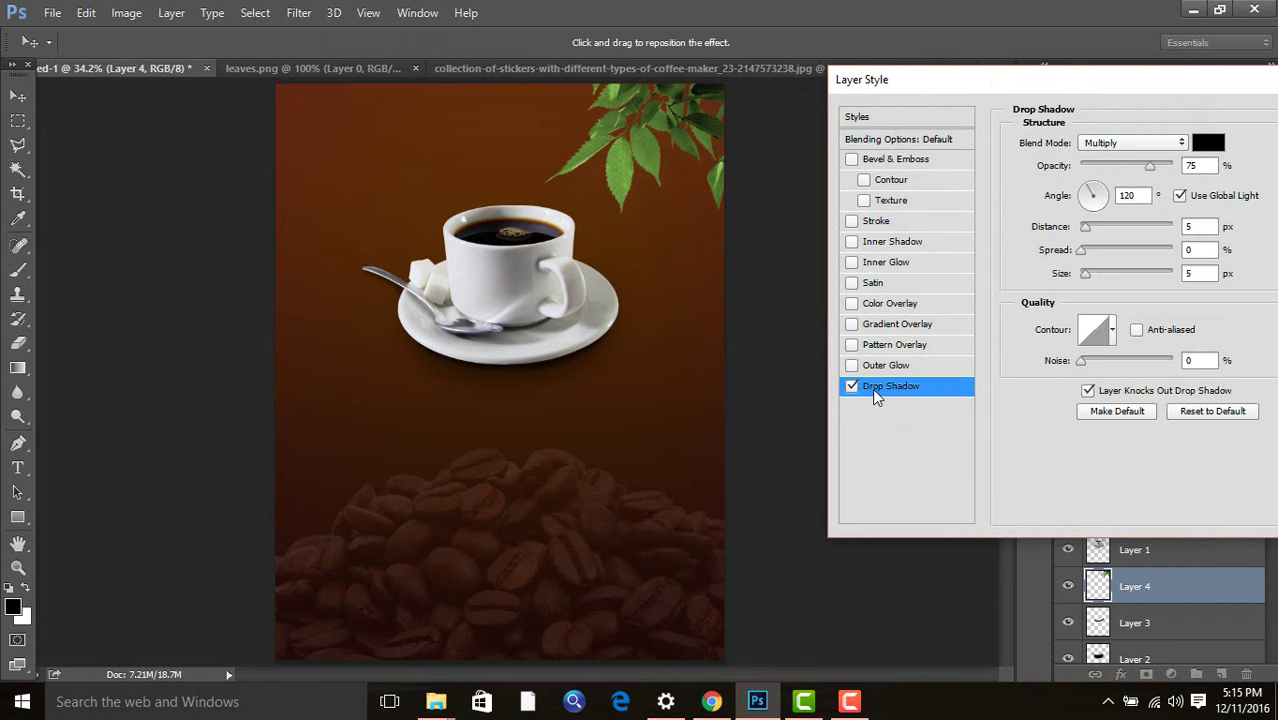
{"action": "left_click_drag", "start_coordinate": [668, 143], "coordinate": [671, 152]}
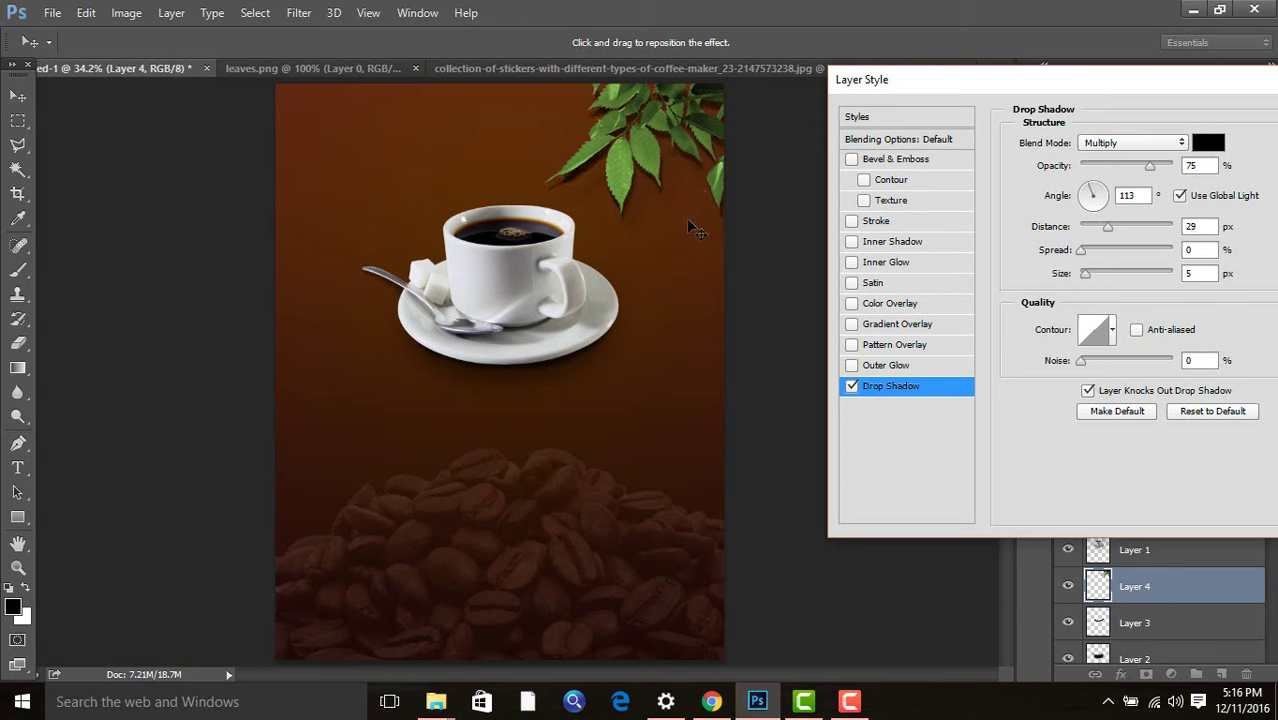
{"action": "mouse_move", "coordinate": [1150, 166]}
{"action": "left_mouse_down"}
{"action": "mouse_move", "coordinate": [1099, 176]}
{"action": "mouse_move", "coordinate": [1111, 169]}
{"action": "left_mouse_up"}
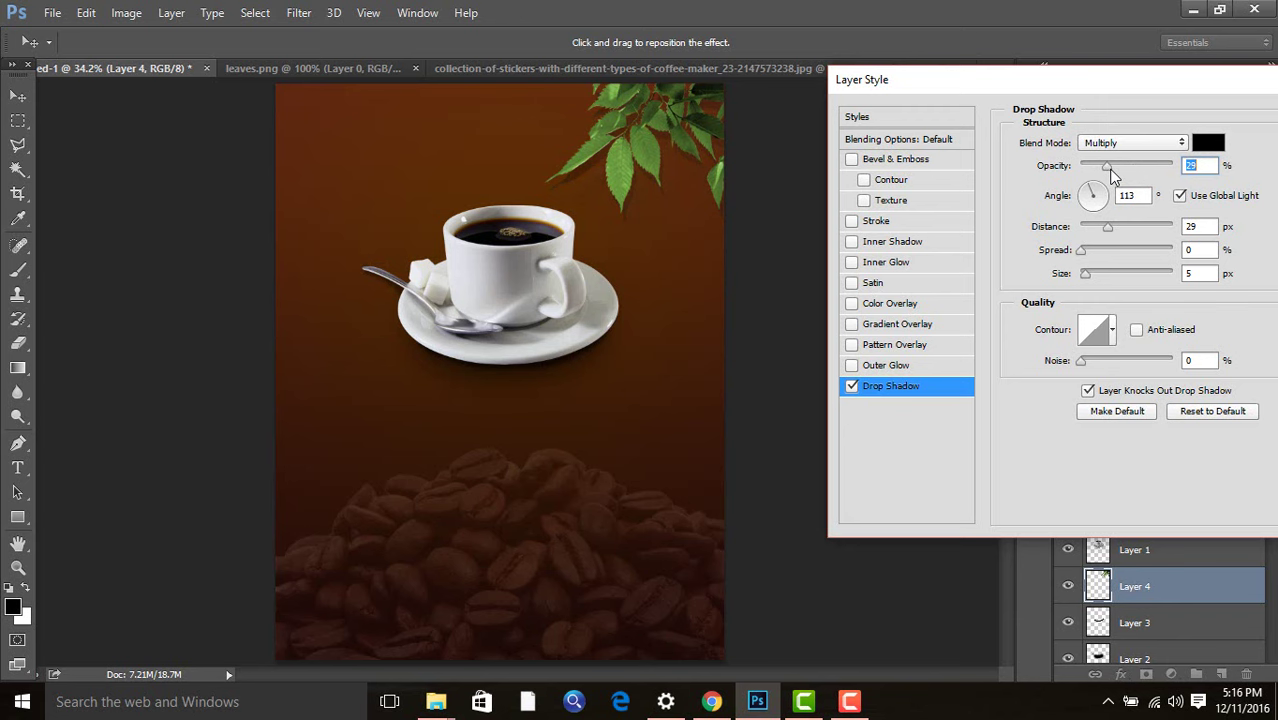
{"action": "left_click_drag", "start_coordinate": [1147, 80], "coordinate": [909, 90]}
{"action": "left_click", "coordinate": [1136, 128]}
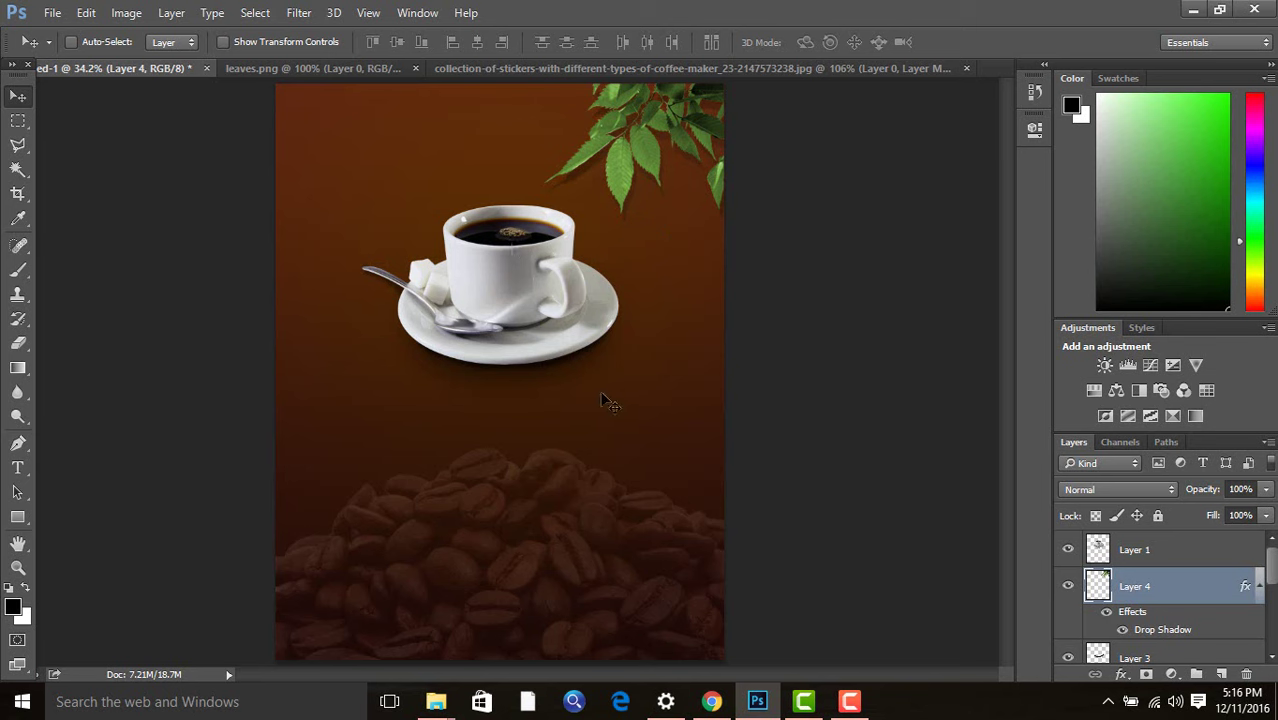
Cancel a stray polygon selection and add a new empty layer for the steam.
{"action": "left_click", "coordinate": [17, 145]}
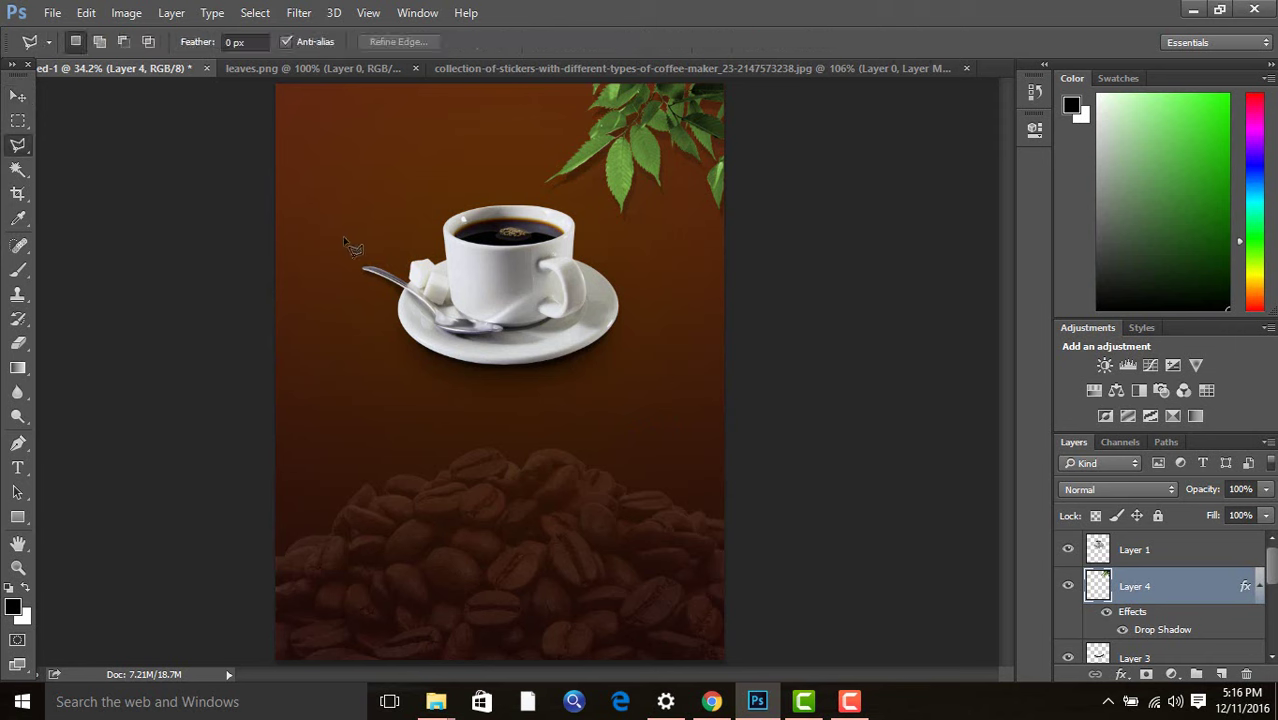
{"action": "left_click", "coordinate": [342, 244]}
{"action": "key", "text": "Escape"}
{"action": "key", "text": "p"}
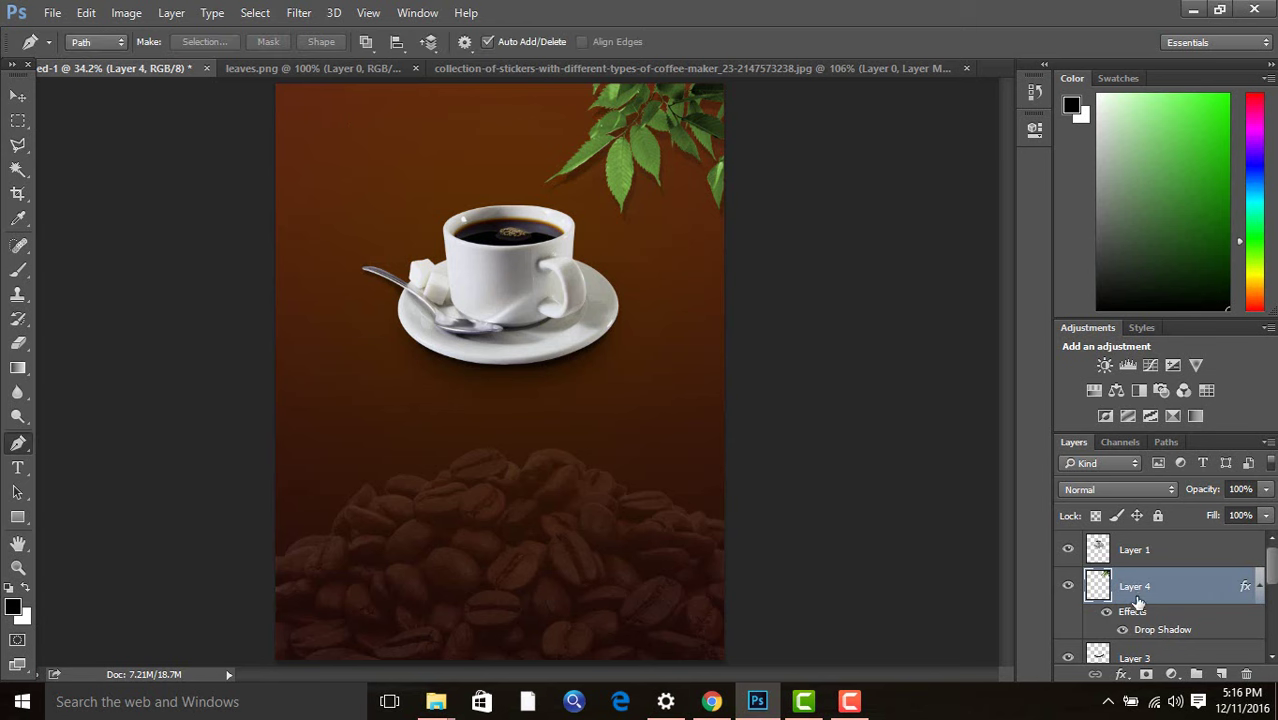
{"action": "left_click", "coordinate": [1221, 674]}
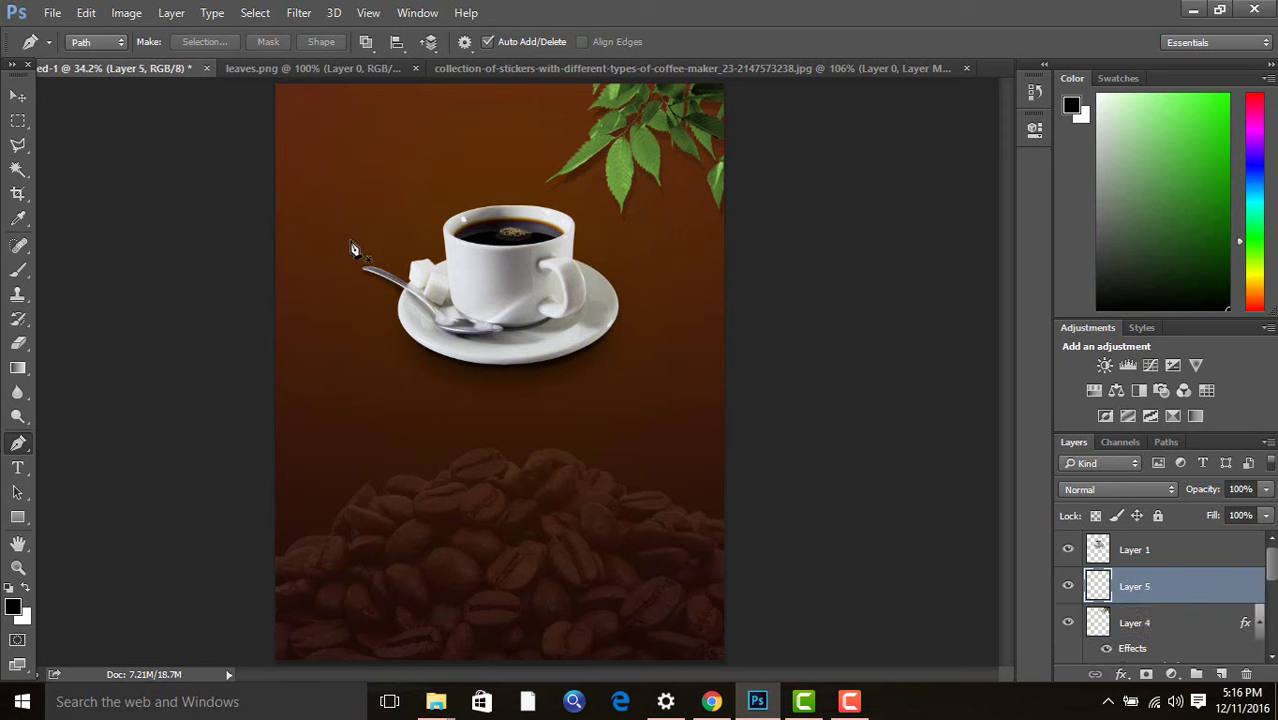
Pen a curving steam path rising from above the spoon and bending to the upper left.
{"action": "left_click", "coordinate": [350, 240]}
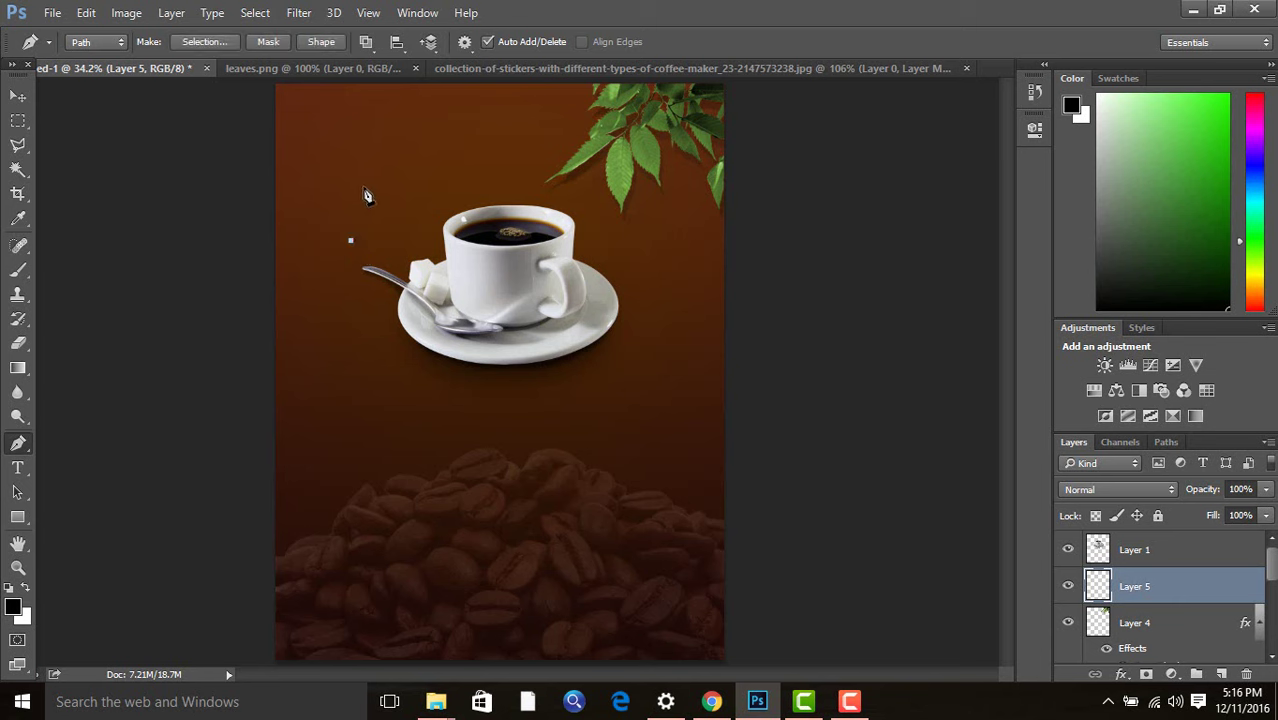
{"action": "mouse_move", "coordinate": [358, 190]}
{"action": "left_mouse_down"}
{"action": "mouse_move", "coordinate": [336, 167]}
{"action": "mouse_move", "coordinate": [401, 117]}
{"action": "mouse_move", "coordinate": [394, 106]}
{"action": "left_mouse_up"}
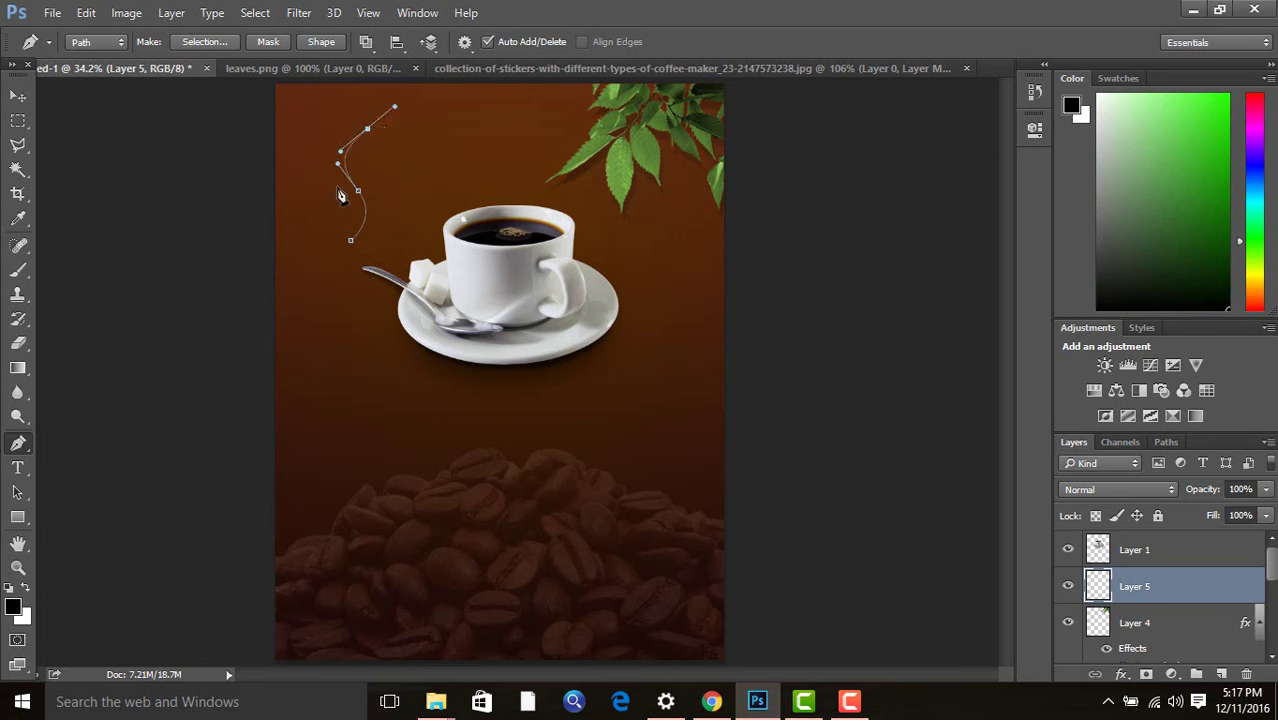
{"action": "left_click", "coordinate": [367, 128], "text": "alt"}
{"action": "left_click_drag", "start_coordinate": [337, 189], "coordinate": [360, 240]}
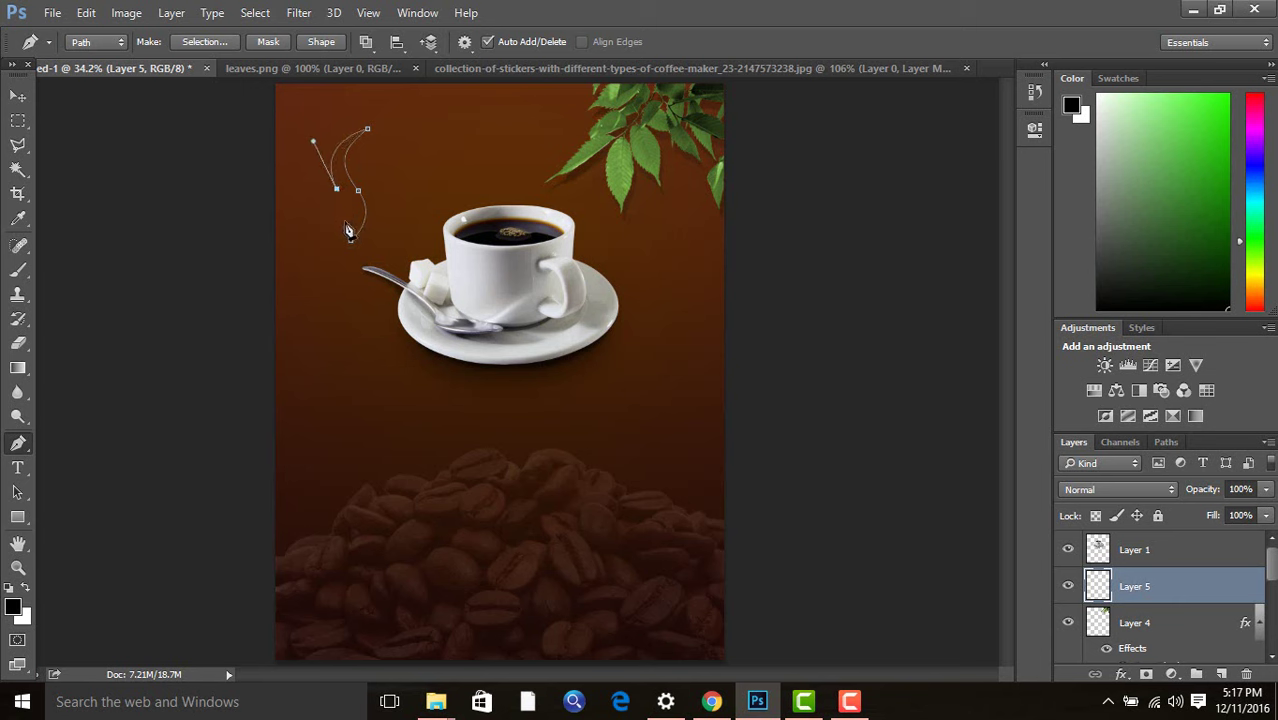
{"action": "left_click_drag", "start_coordinate": [345, 221], "coordinate": [337, 240]}
{"action": "left_click", "coordinate": [351, 239]}
{"action": "left_click_drag", "start_coordinate": [314, 186], "coordinate": [285, 179]}
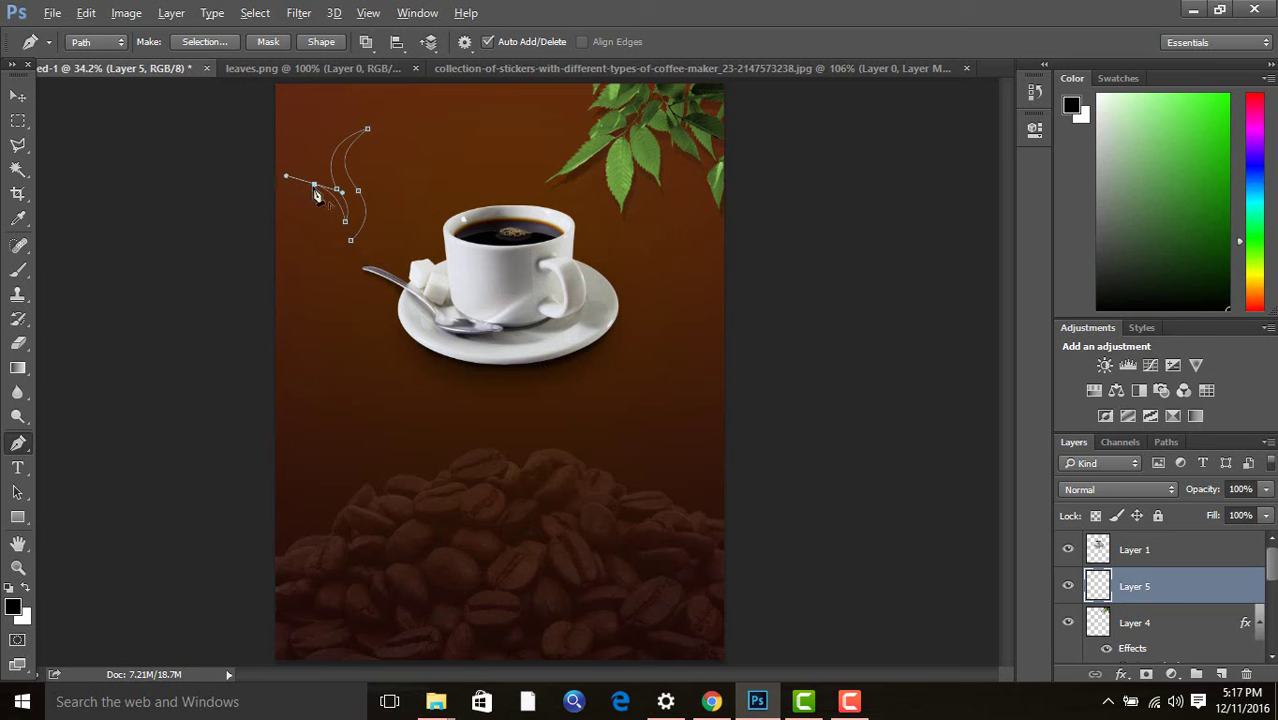
{"action": "left_click", "coordinate": [314, 186]}
Continue the steam path downward in a curve and close the outline.
{"action": "left_click_drag", "start_coordinate": [326, 224], "coordinate": [321, 248]}
{"action": "left_click", "coordinate": [301, 264]}
{"action": "key", "text": "ctrl+z"}
{"action": "left_click_drag", "start_coordinate": [312, 293], "coordinate": [353, 225]}
{"action": "key", "text": "ctrl+z"}
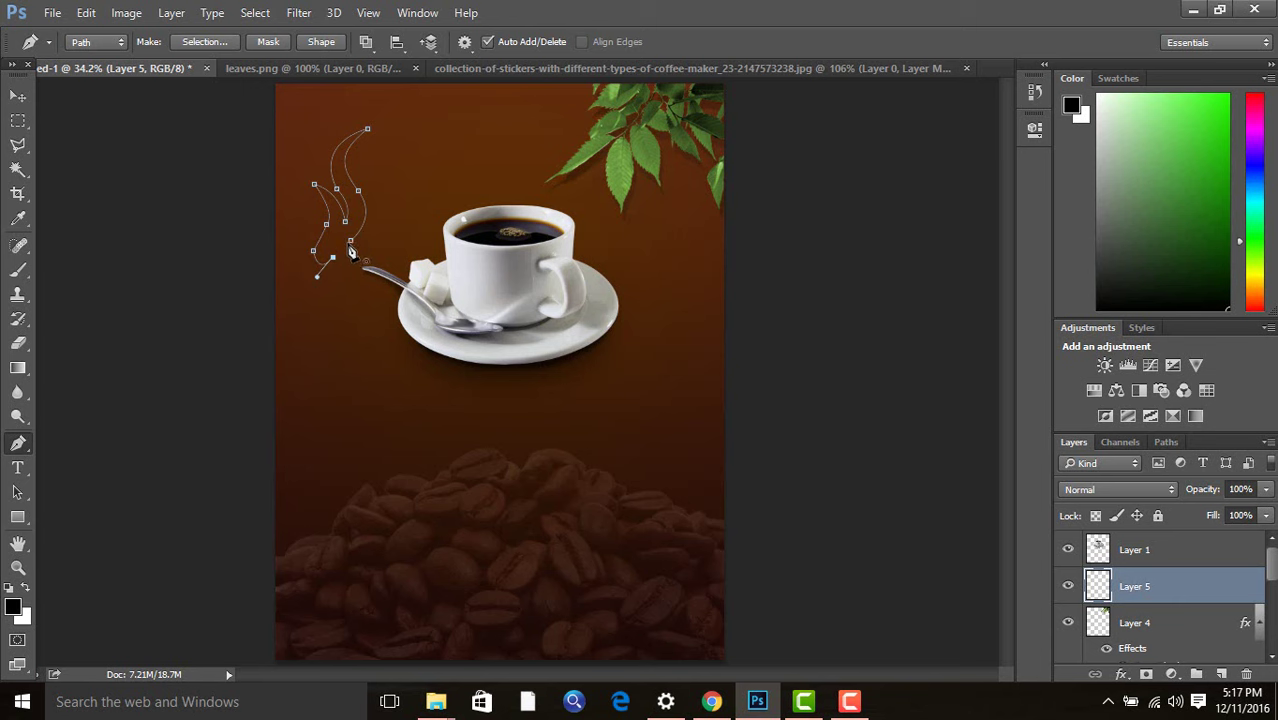
{"action": "left_click", "coordinate": [333, 258], "text": "alt"}
{"action": "left_click", "coordinate": [22, 96]}
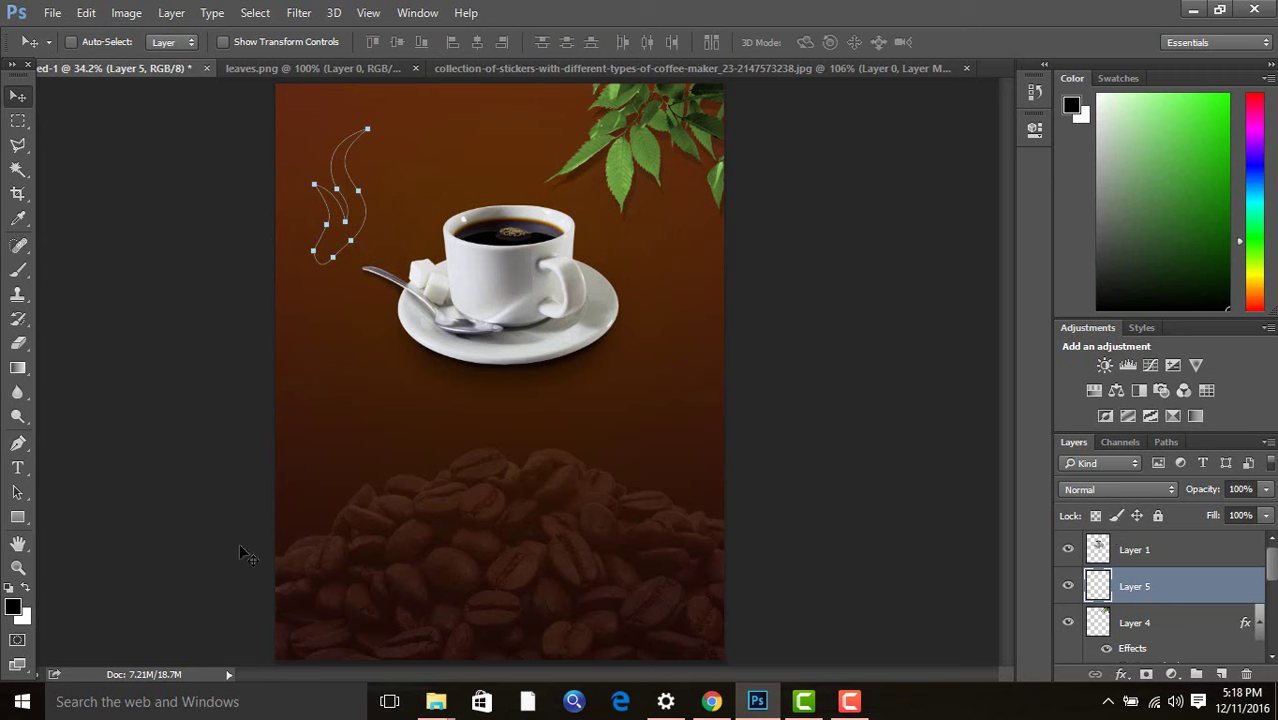
Fill the steam path as a selection with light grey #b7b7b7, then deselect.
{"action": "left_click", "coordinate": [12, 607]}
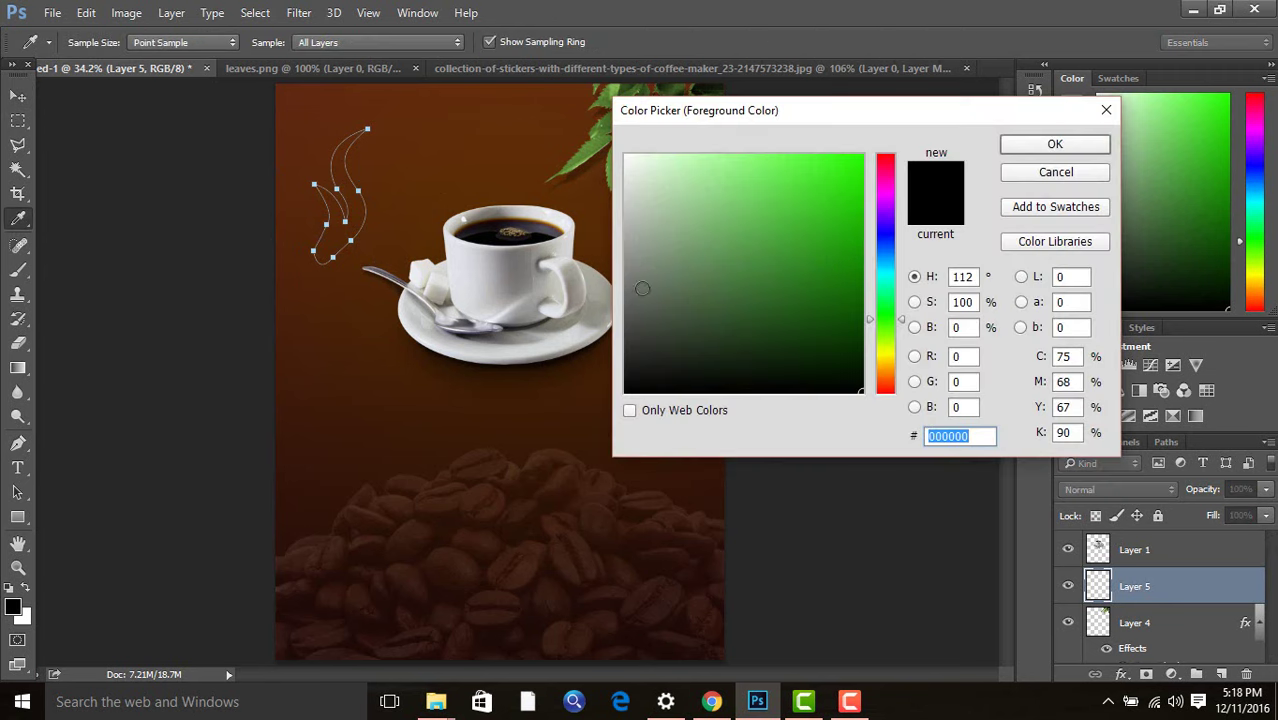
{"action": "left_click_drag", "start_coordinate": [642, 289], "coordinate": [624, 222]}
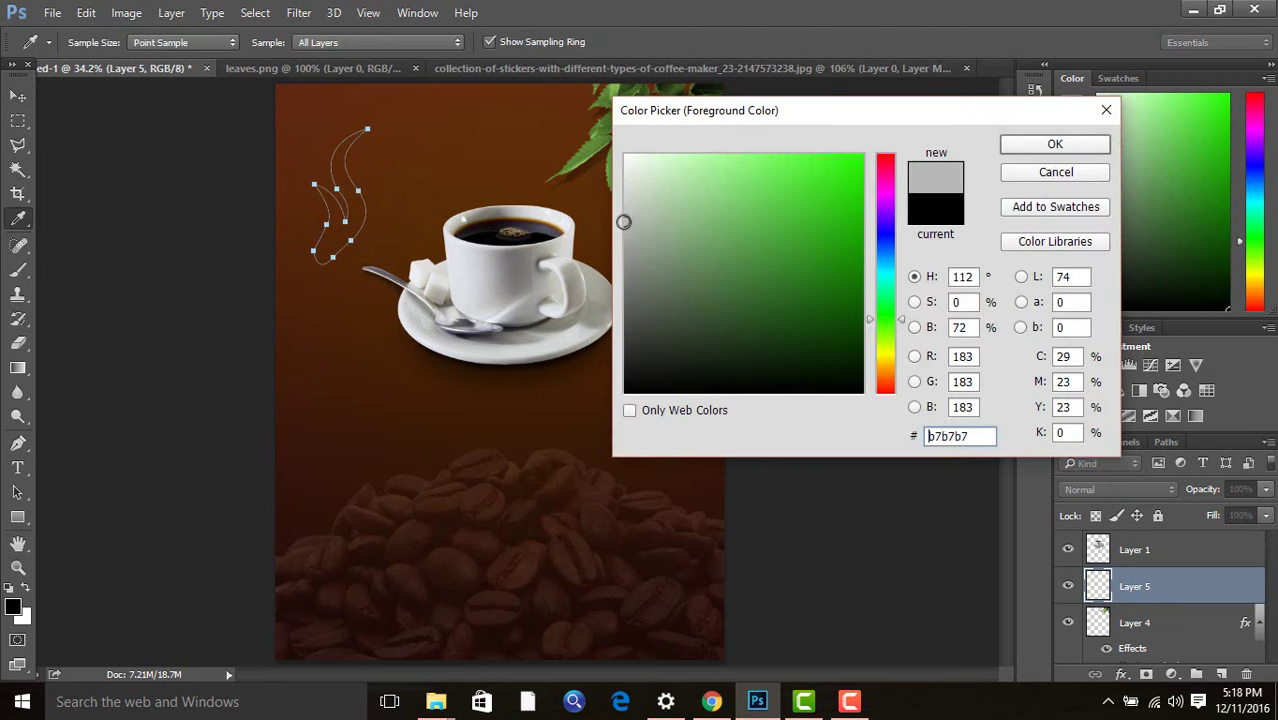
{"action": "left_click", "coordinate": [1055, 146]}
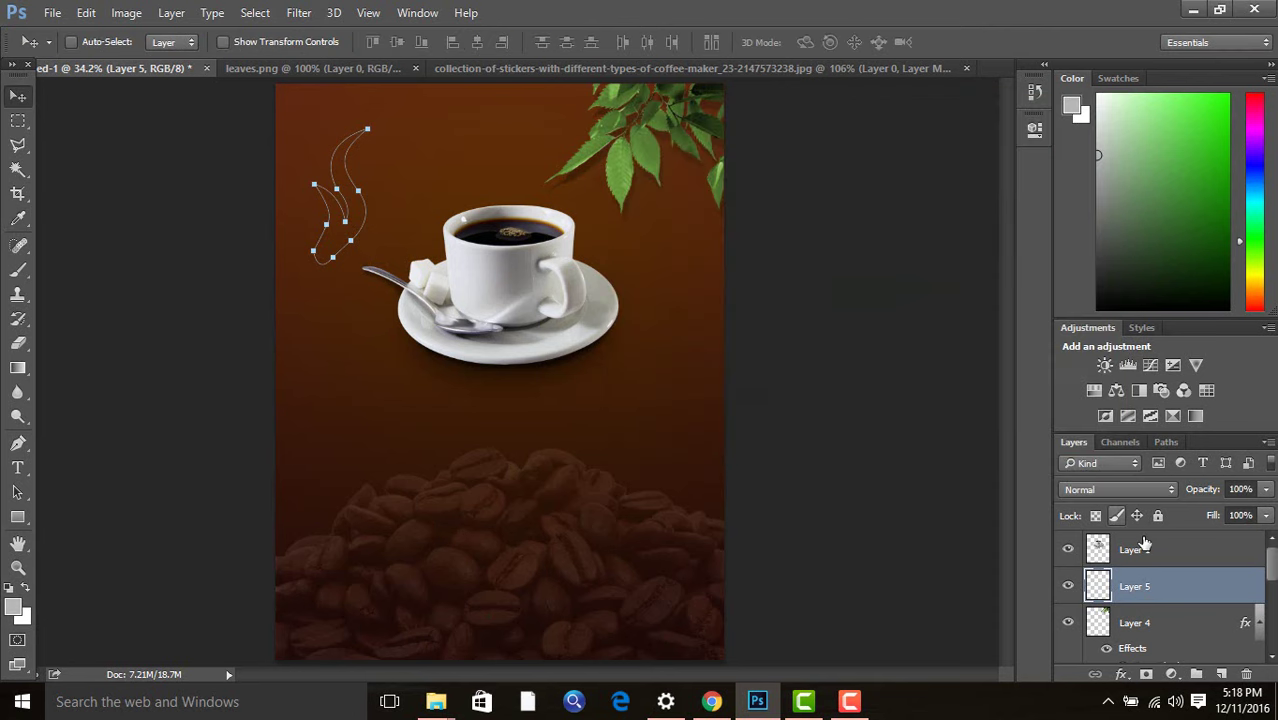
{"action": "key", "text": "ctrl+Return"}
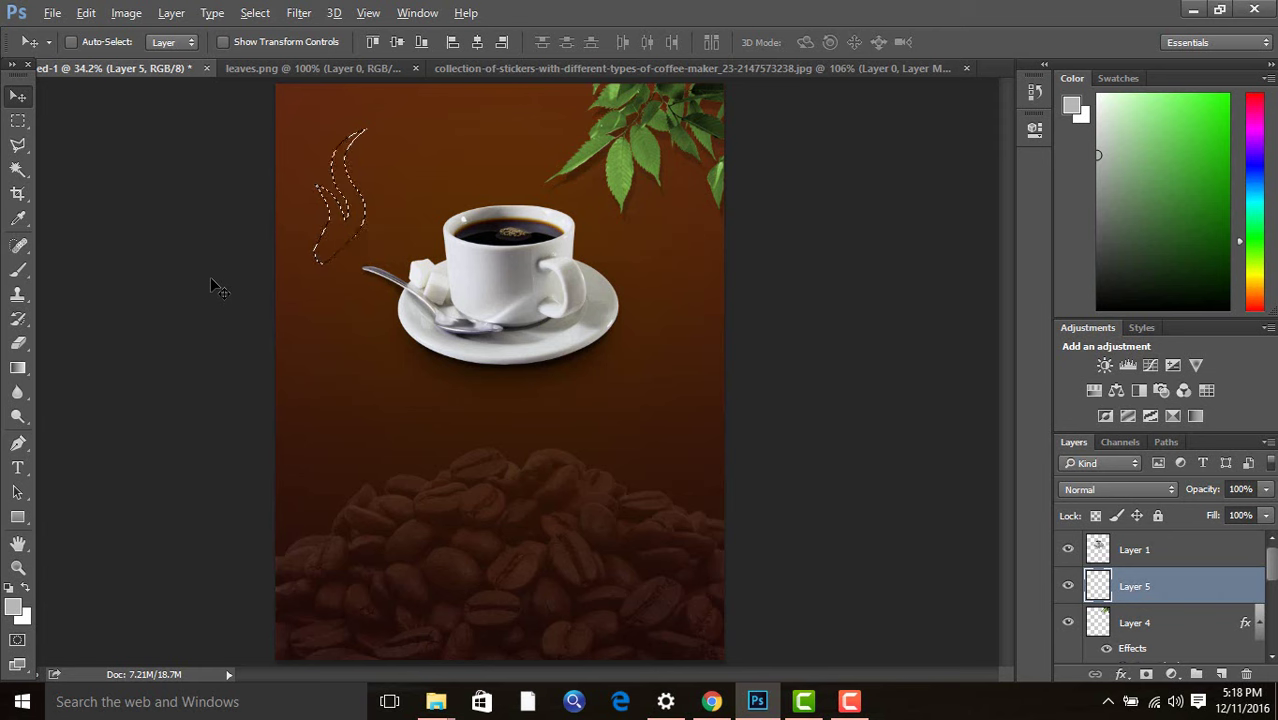
{"action": "key", "text": "alt+Delete"}
{"action": "key", "text": "ctrl+d"}
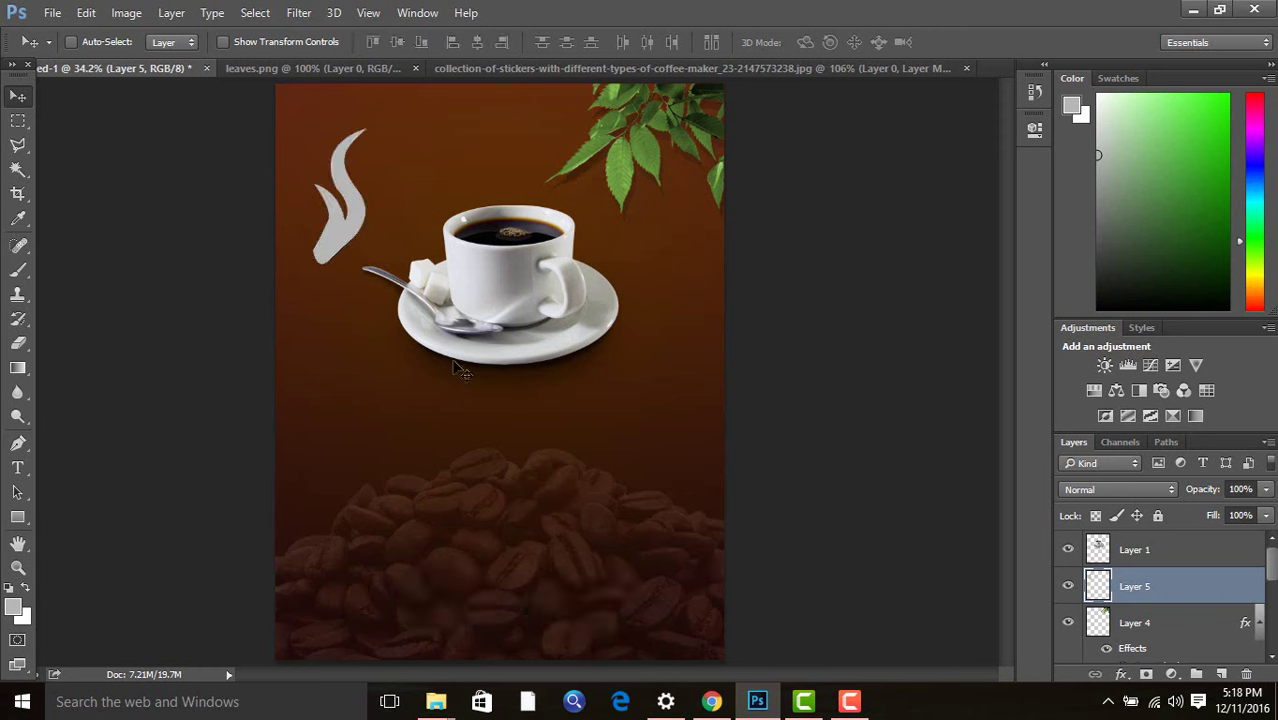
Place the steam just above the cup, with its layer stacked above the cup layer.
{"action": "left_click_drag", "start_coordinate": [368, 238], "coordinate": [538, 193]}
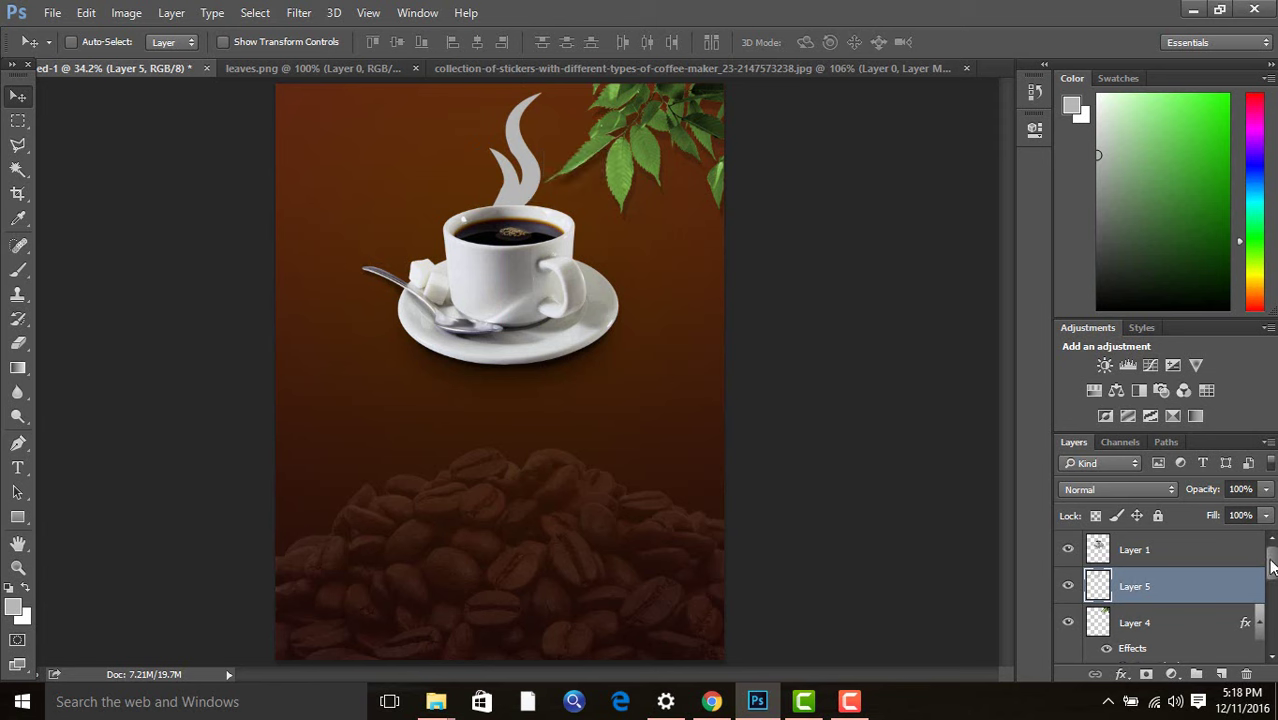
{"action": "key", "text": "ctrl+bracketright"}
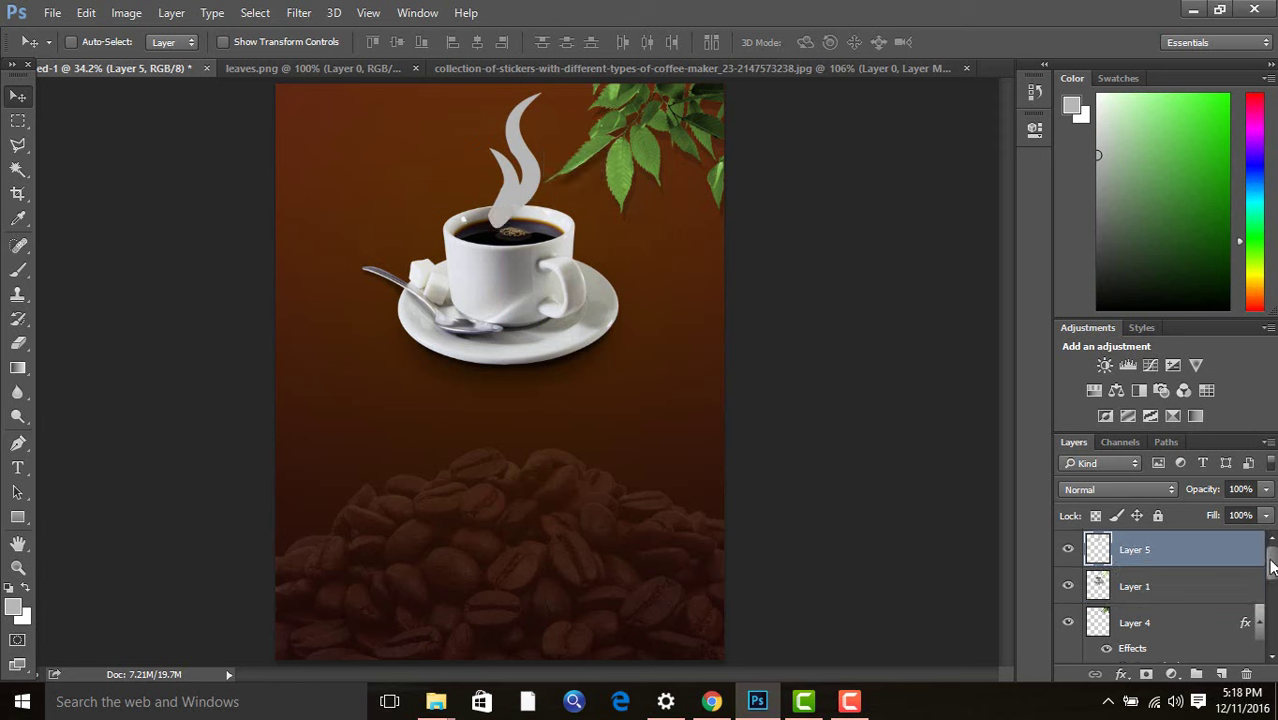
{"action": "mouse_move", "coordinate": [524, 155]}
{"action": "left_mouse_down"}
{"action": "mouse_move", "coordinate": [525, 175]}
{"action": "mouse_move", "coordinate": [542, 159]}
{"action": "left_mouse_up"}
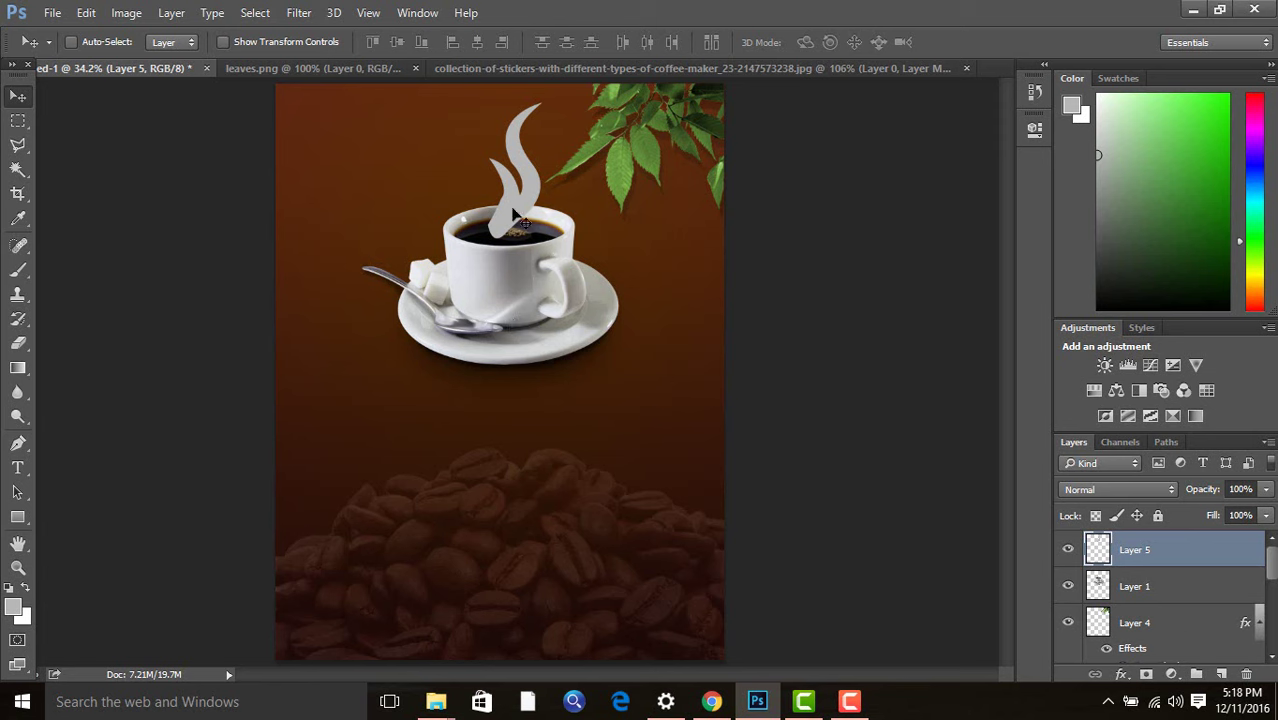
Hide the steam's base with black paint on a layer mask, then shift the steam slightly right.
{"action": "left_click", "coordinate": [1147, 676]}
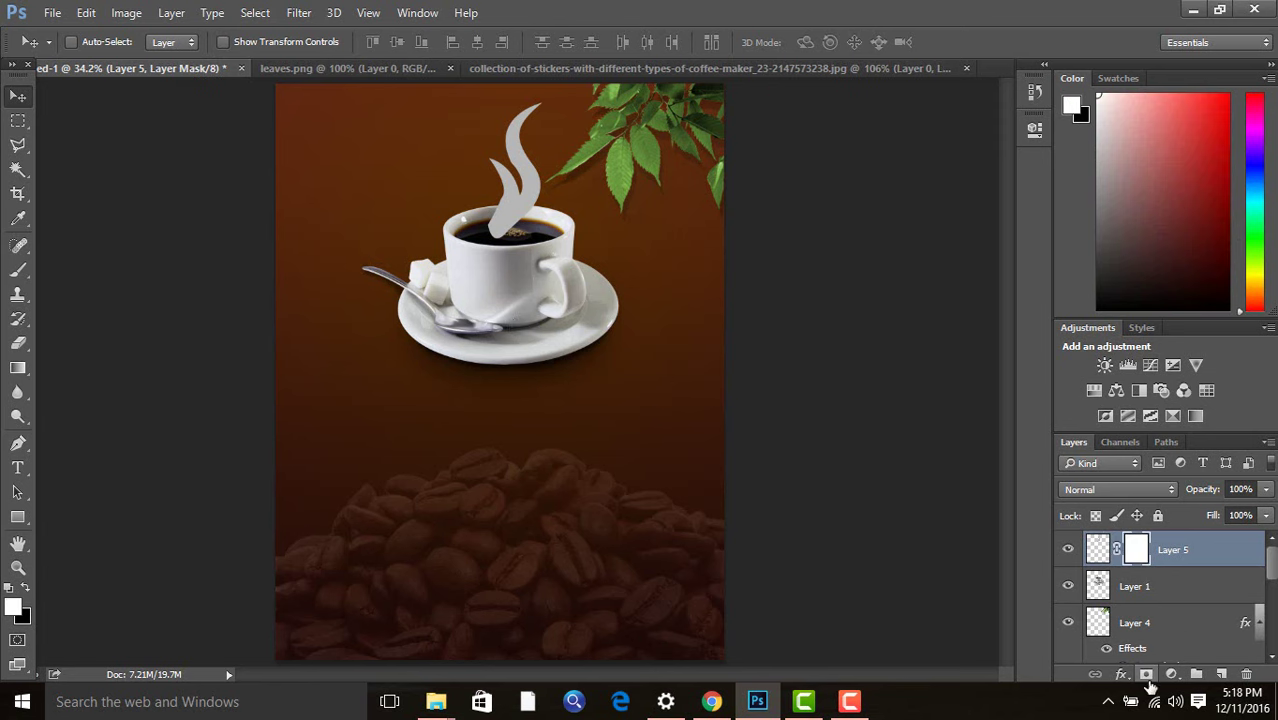
{"action": "key", "text": "b"}
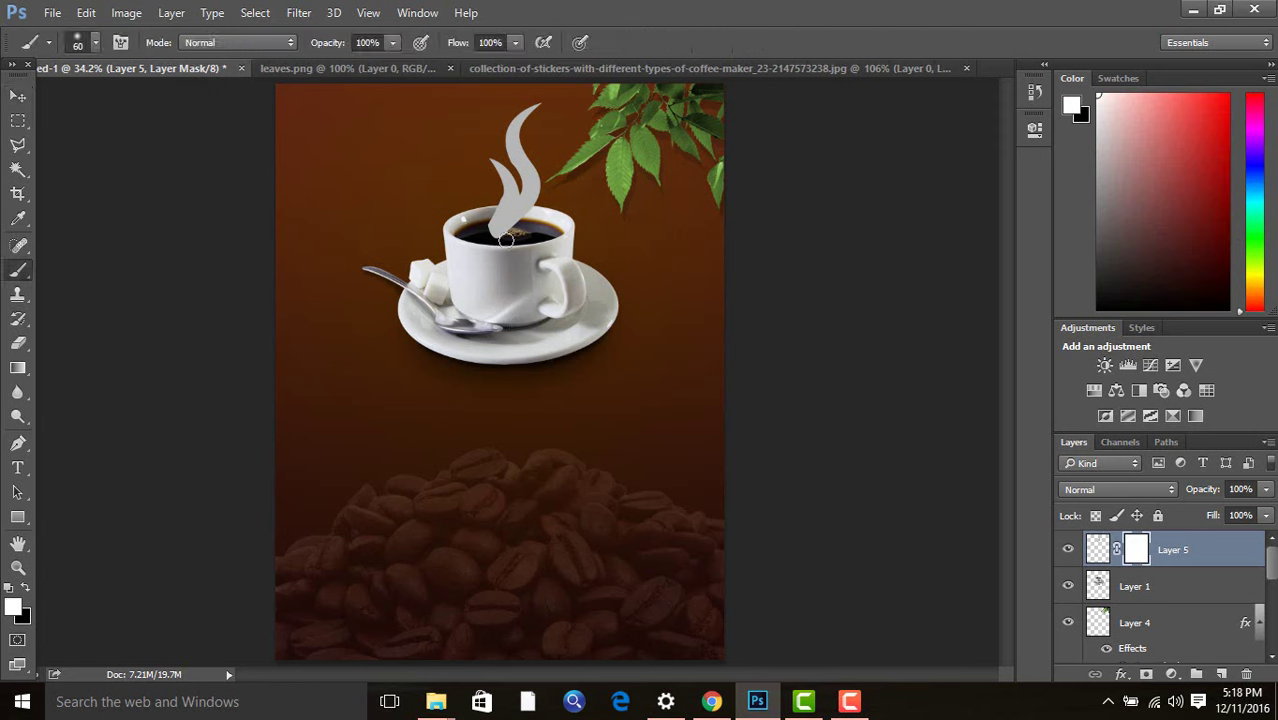
{"action": "key", "text": "x"}
{"action": "key", "text": "bracketright"}
{"action": "key", "text": "bracketright"}
{"action": "mouse_move", "coordinate": [506, 240]}
{"action": "left_mouse_down"}
{"action": "mouse_move", "coordinate": [481, 241]}
{"action": "mouse_move", "coordinate": [537, 241]}
{"action": "mouse_move", "coordinate": [507, 231]}
{"action": "left_mouse_up"}
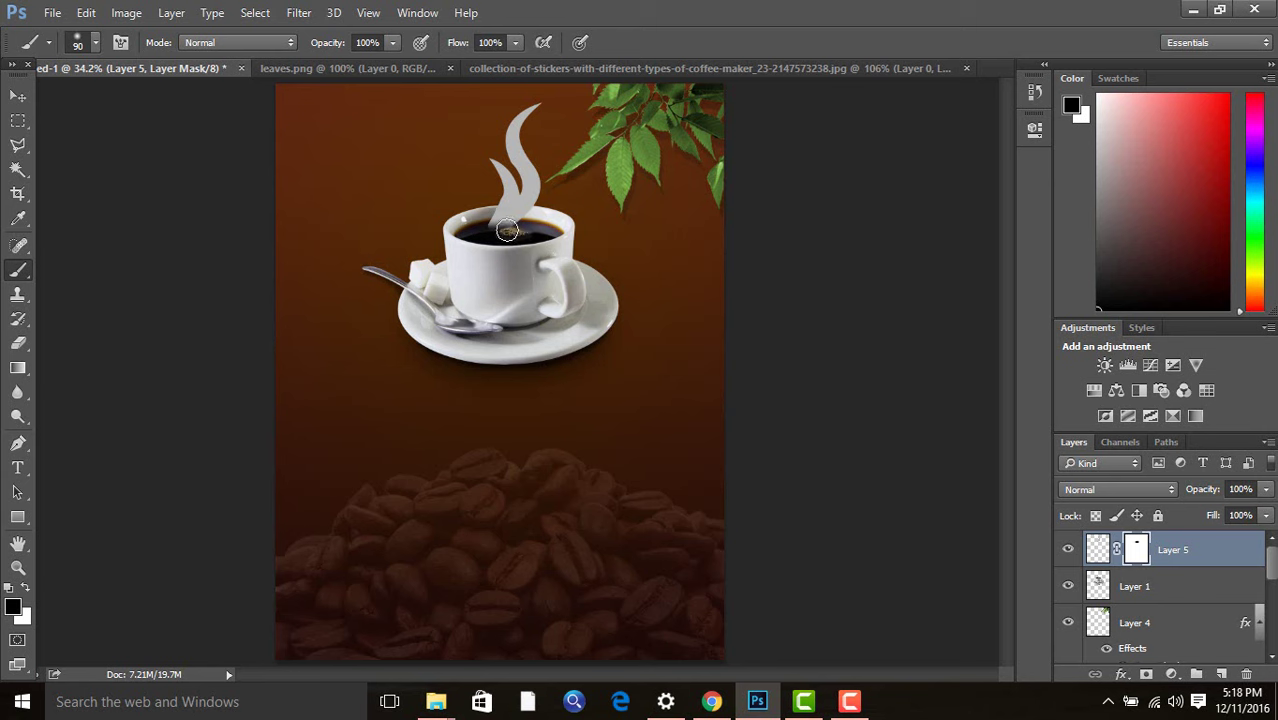
{"action": "key", "text": "bracketright"}
{"action": "key", "text": "bracketright"}
{"action": "key", "text": "bracketright"}
{"action": "left_click", "coordinate": [24, 97]}
{"action": "left_click_drag", "start_coordinate": [527, 190], "coordinate": [533, 190]}
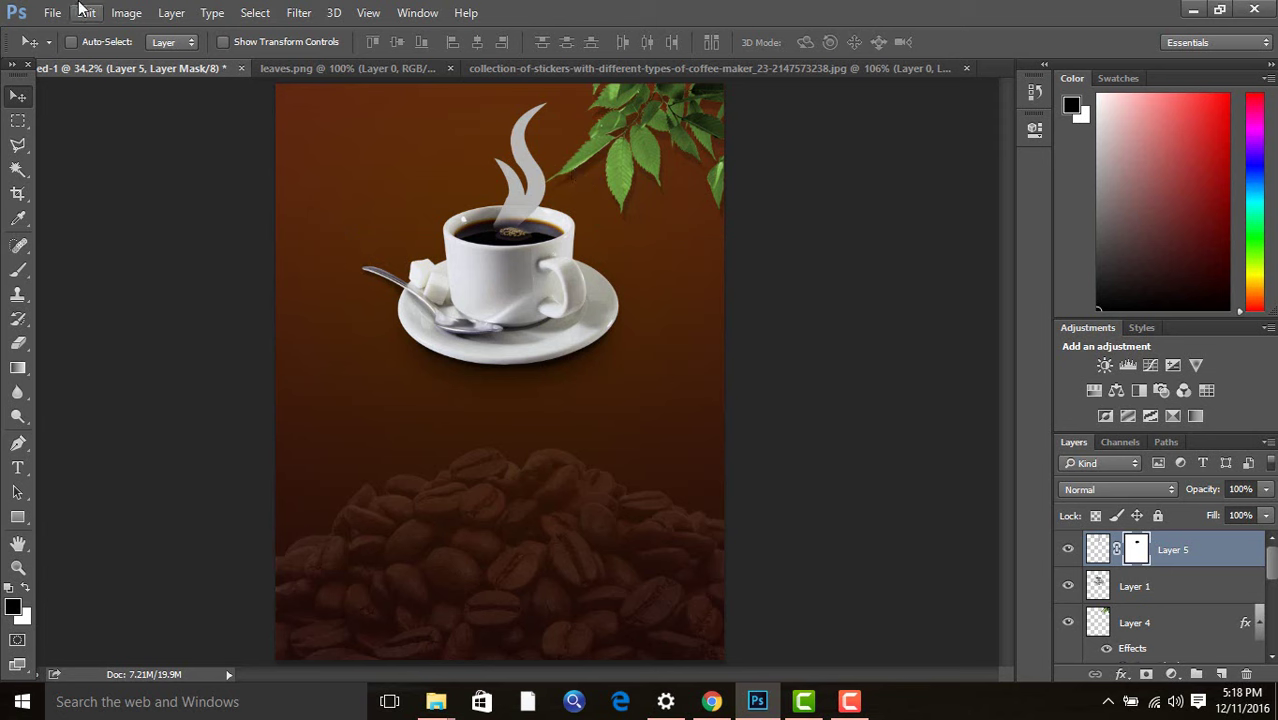
Convert Layer 5 to a smart object and apply a Gaussian Blur of about 30 px.
{"action": "right_click", "coordinate": [1170, 556]}
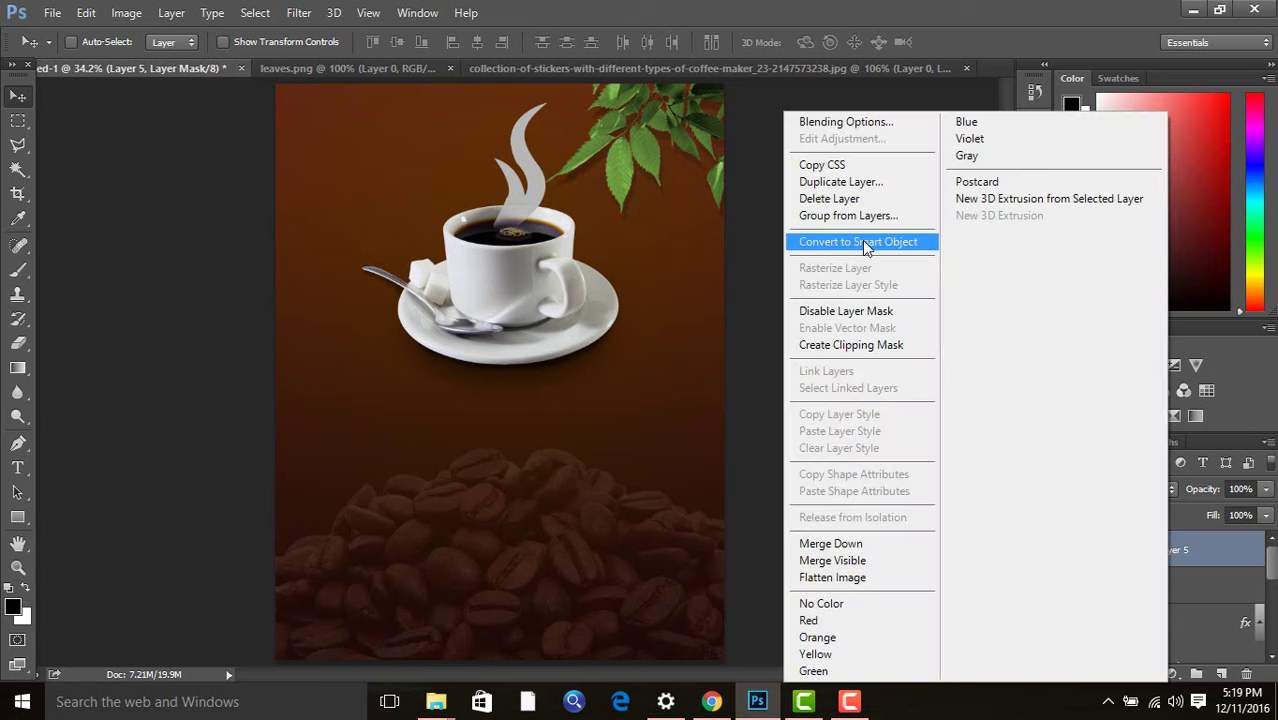
{"action": "left_click", "coordinate": [866, 160]}
{"action": "left_click", "coordinate": [299, 13]}
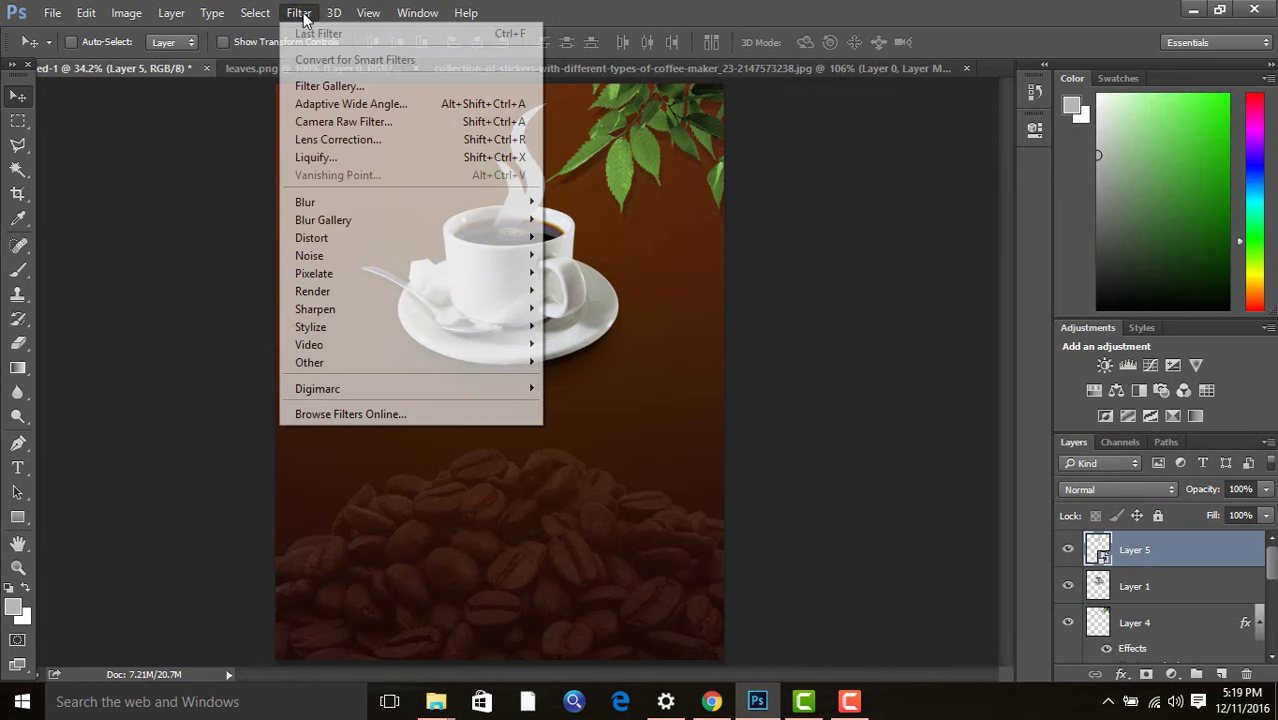
{"action": "mouse_move", "coordinate": [410, 202]}
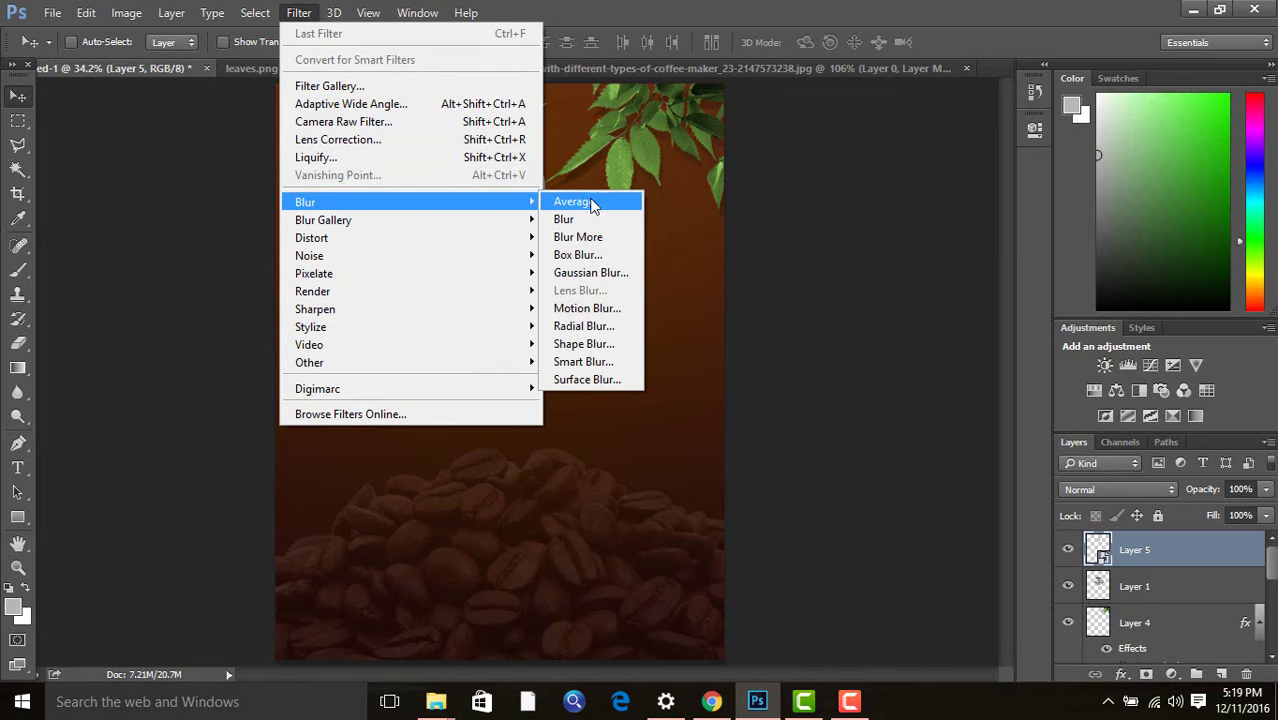
{"action": "left_click", "coordinate": [610, 274]}
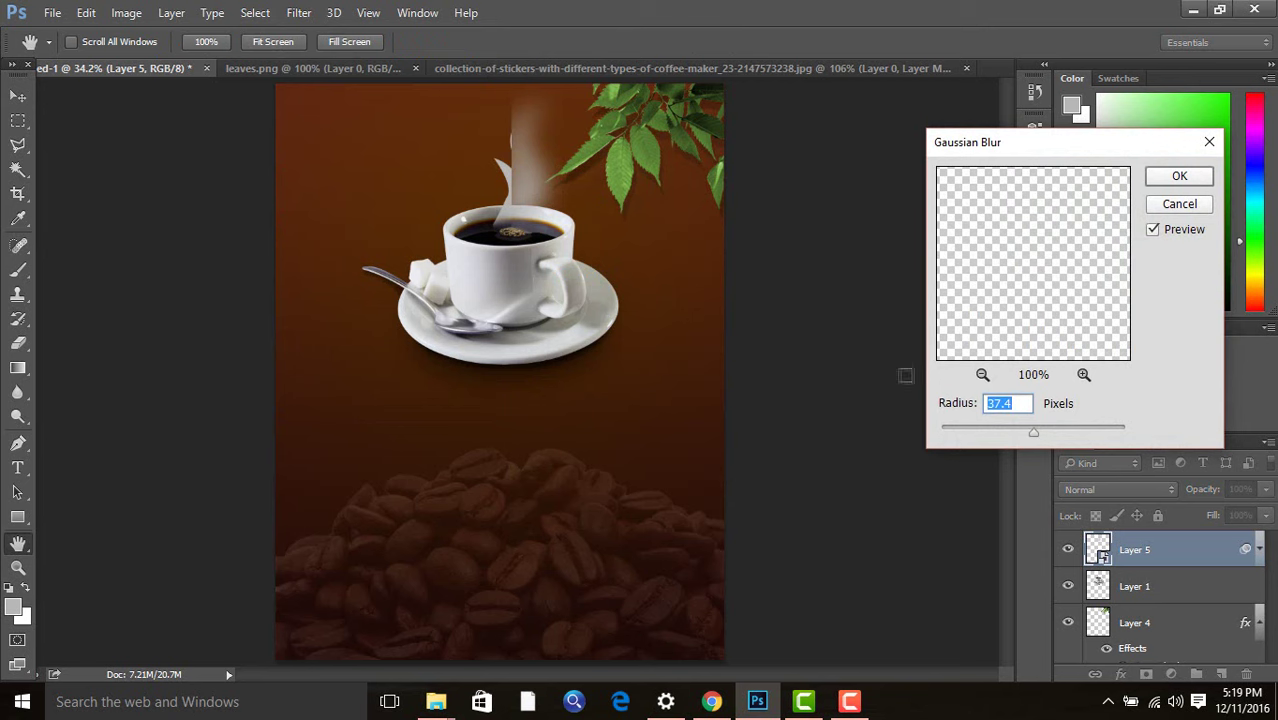
{"action": "mouse_move", "coordinate": [1033, 437]}
{"action": "left_mouse_down"}
{"action": "mouse_move", "coordinate": [995, 437]}
{"action": "mouse_move", "coordinate": [1025, 442]}
{"action": "left_mouse_up"}
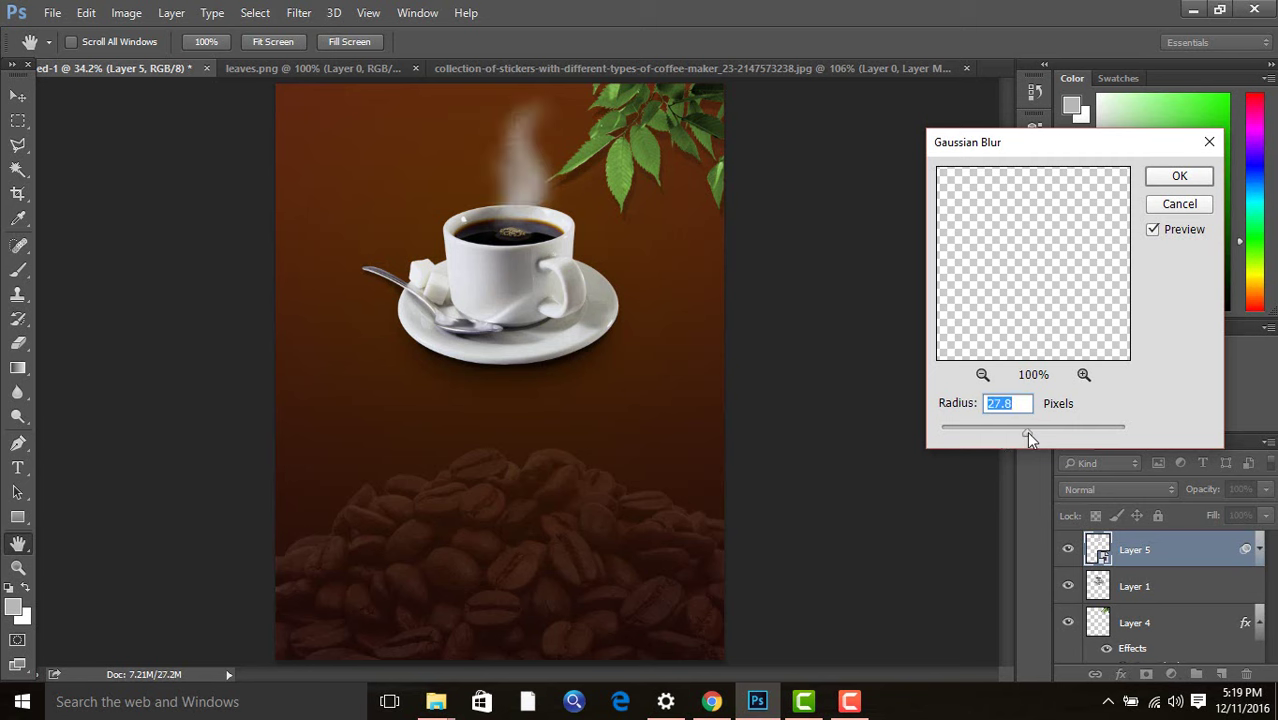
{"action": "left_click_drag", "start_coordinate": [1030, 437], "coordinate": [1027, 437]}
{"action": "left_click", "coordinate": [1177, 180]}
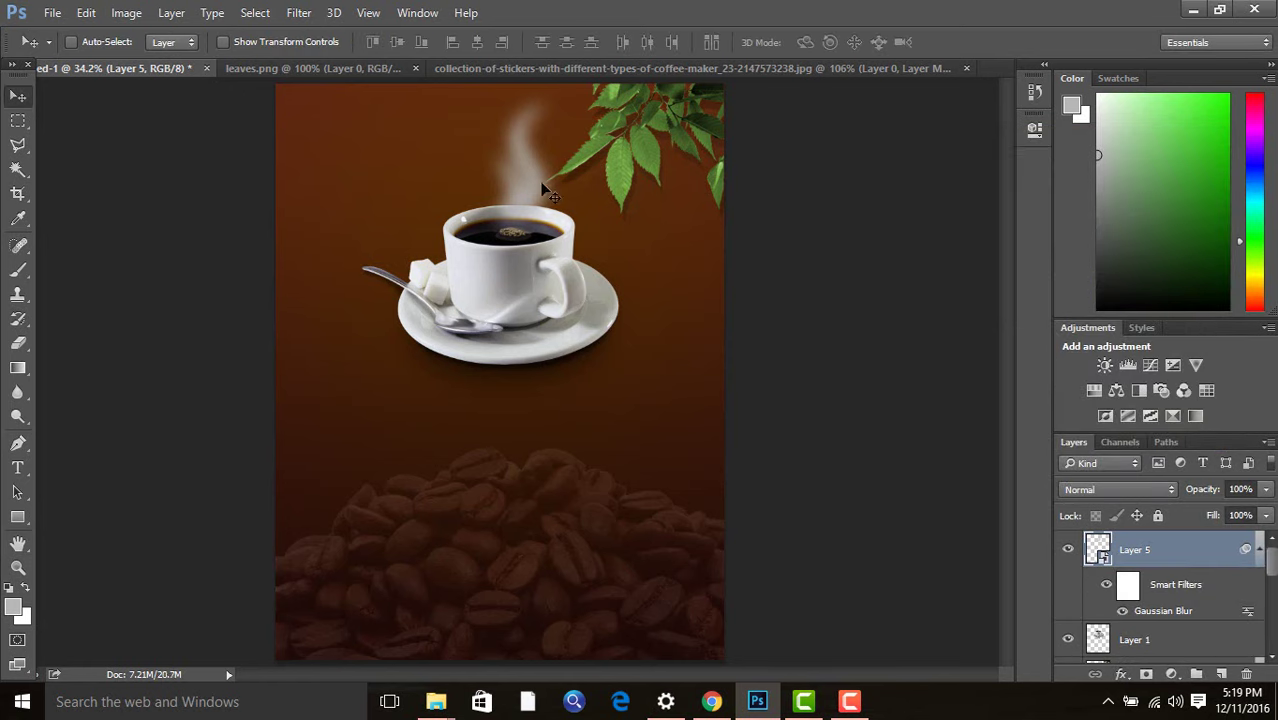
Set the steam layer to 67% opacity, nudge it above the cup, and close leaves.png.
{"action": "left_click_drag", "start_coordinate": [530, 189], "coordinate": [521, 194]}
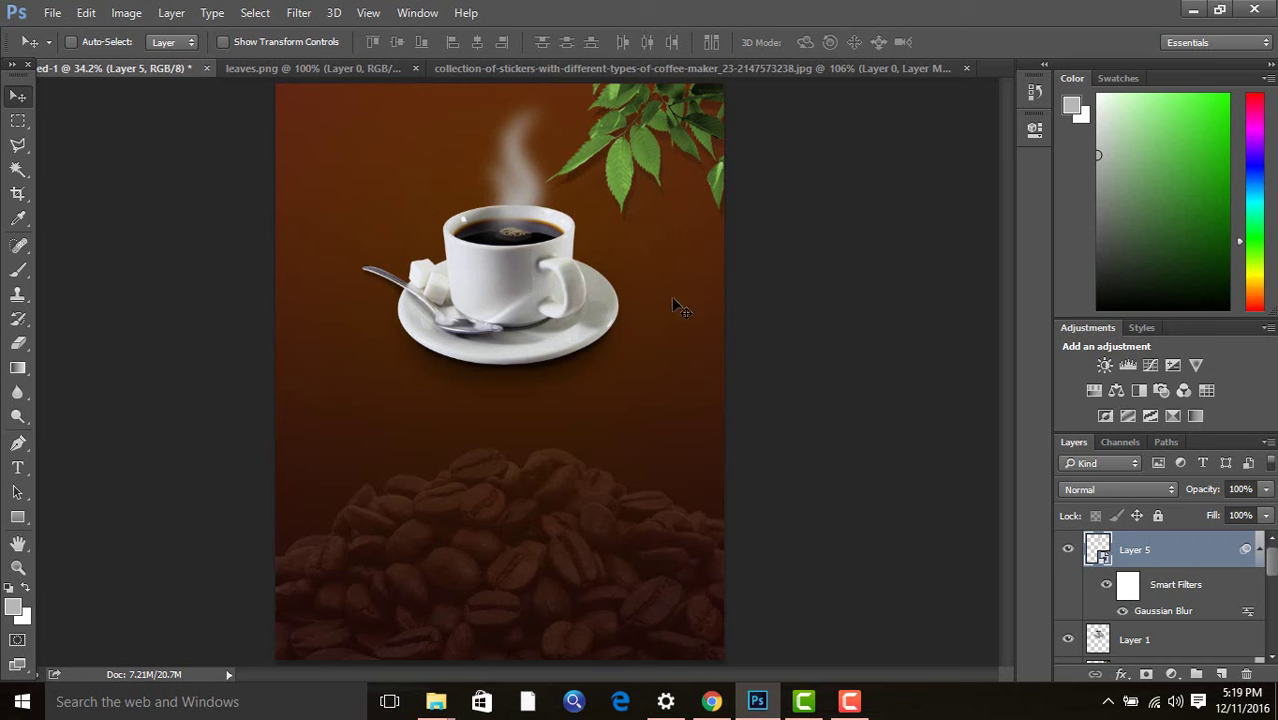
{"action": "left_click", "coordinate": [1265, 489]}
{"action": "left_click_drag", "start_coordinate": [1264, 512], "coordinate": [1241, 512]}
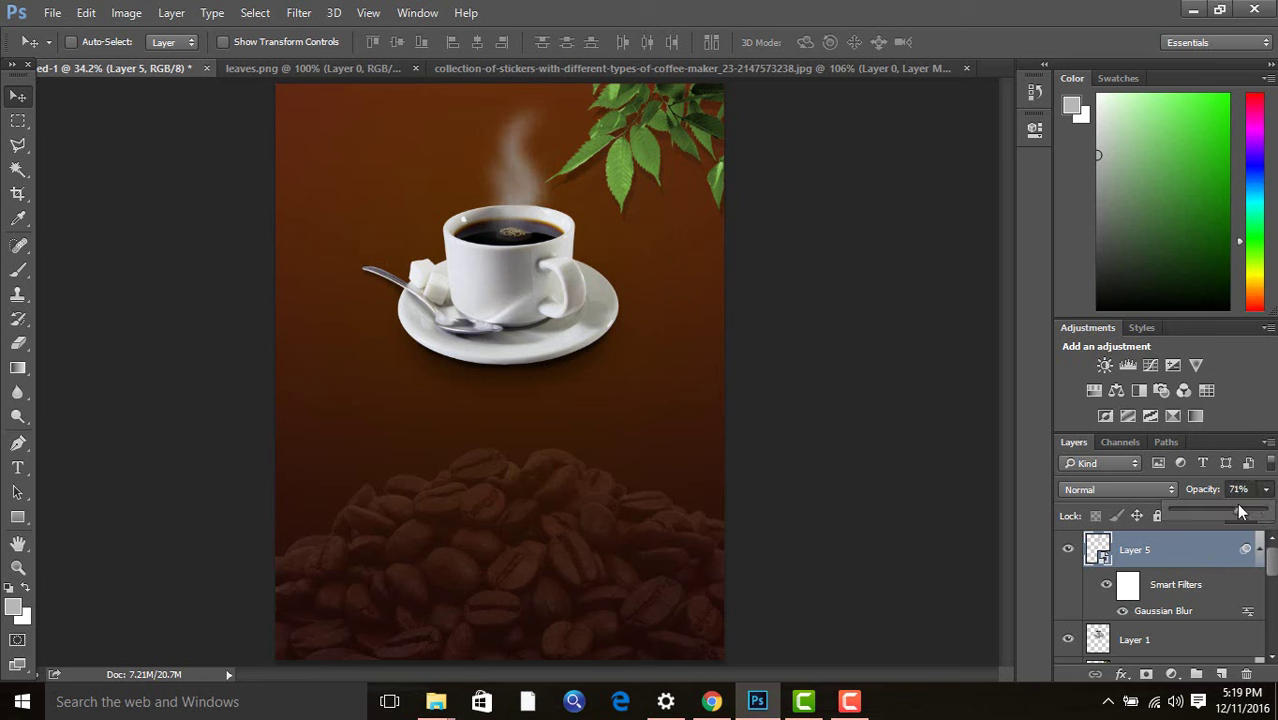
{"action": "left_click_drag", "start_coordinate": [1240, 512], "coordinate": [1230, 515]}
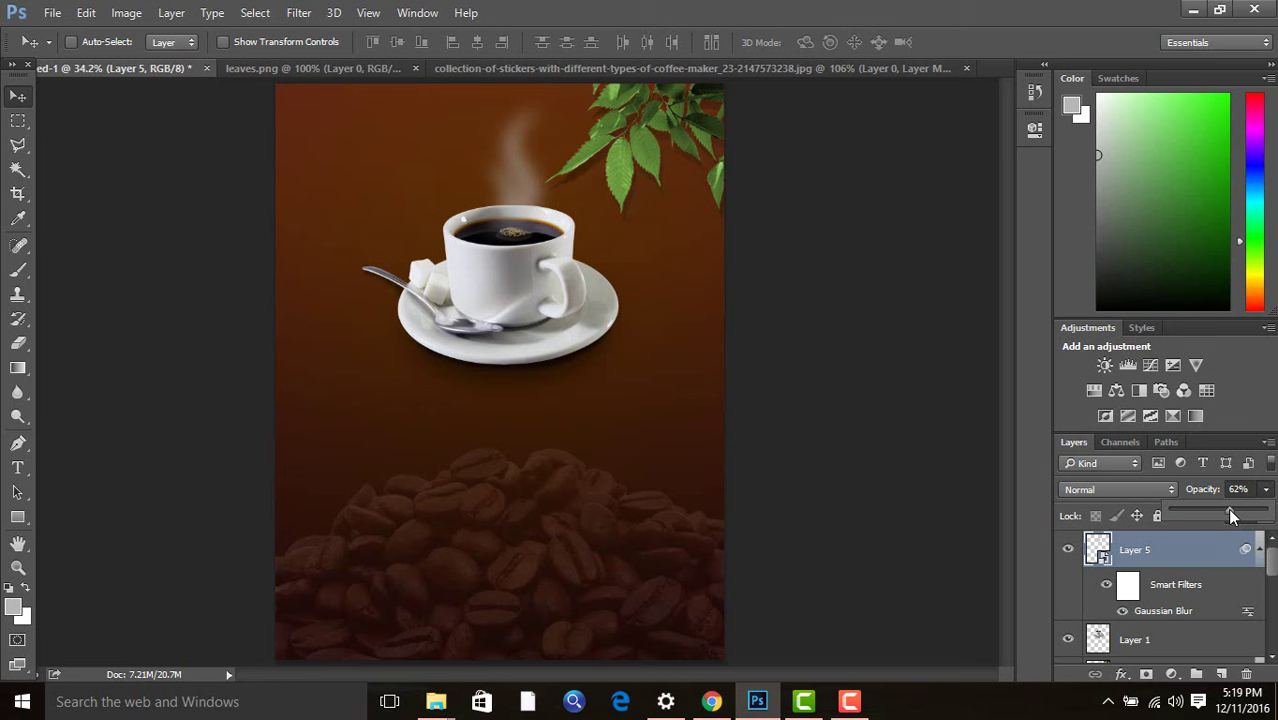
{"action": "left_click", "coordinate": [31, 109]}
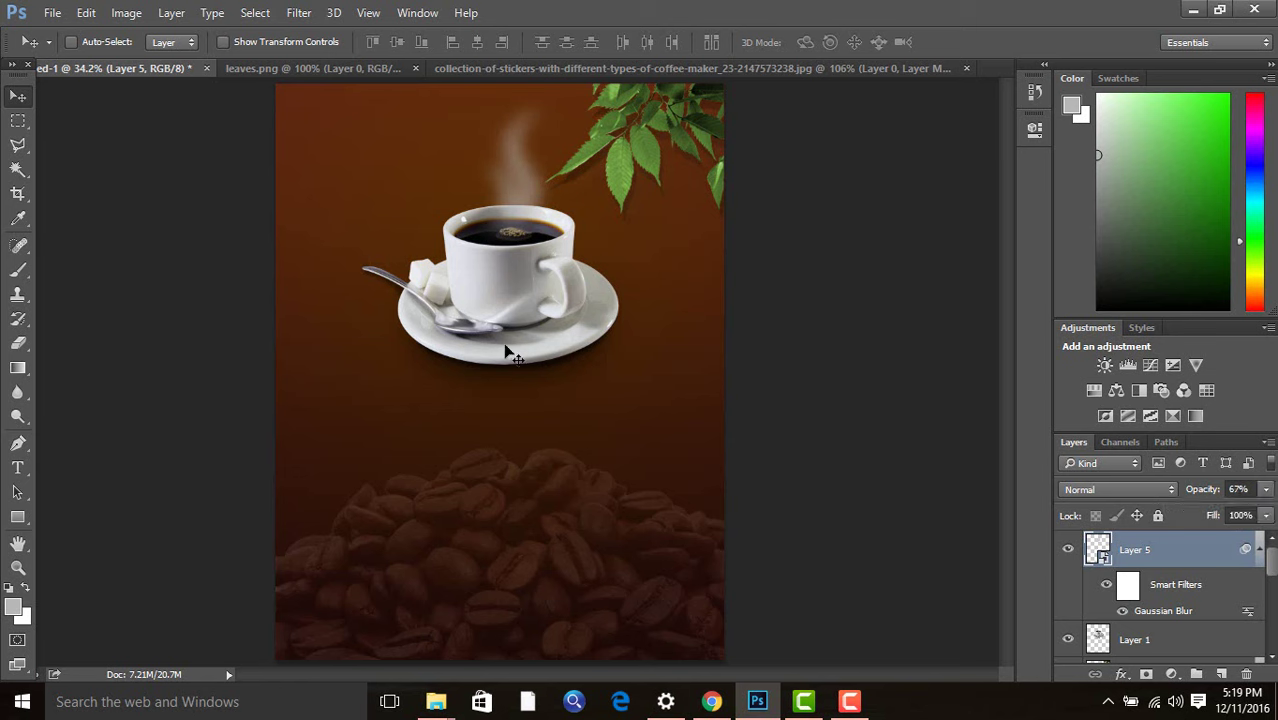
{"action": "left_click_drag", "start_coordinate": [516, 182], "coordinate": [511, 188]}
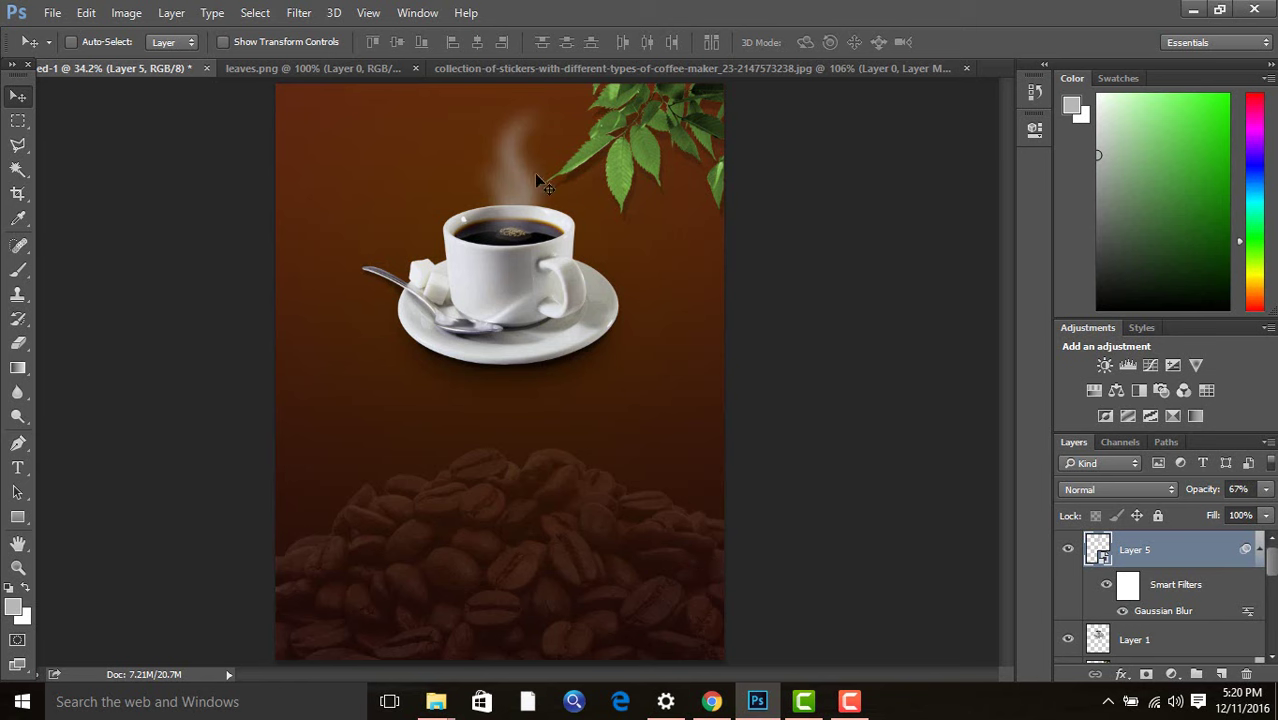
{"action": "left_click", "coordinate": [413, 68]}
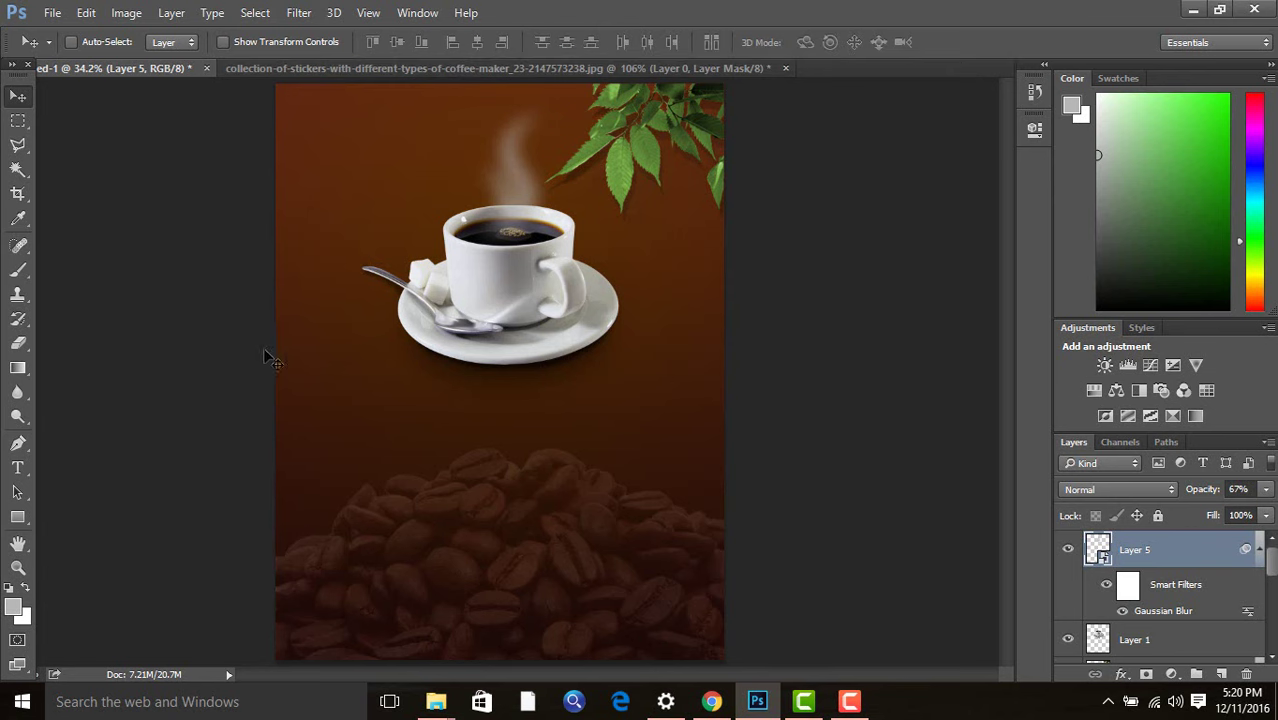
Type 'BUY SOME' and 'COFFEE' on two lines below the cup.
{"action": "key", "text": "t"}
{"action": "left_click", "coordinate": [372, 461]}
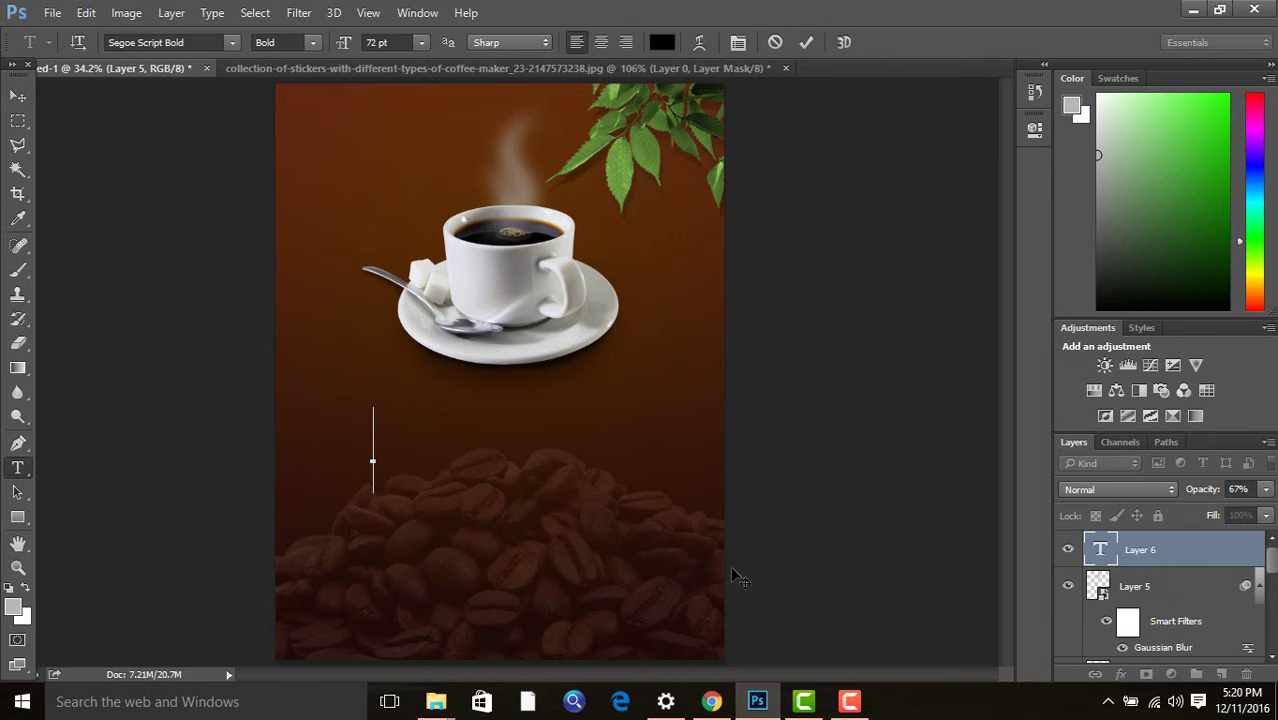
{"action": "type", "text": "B"}
{"action": "type", "text": "U"}
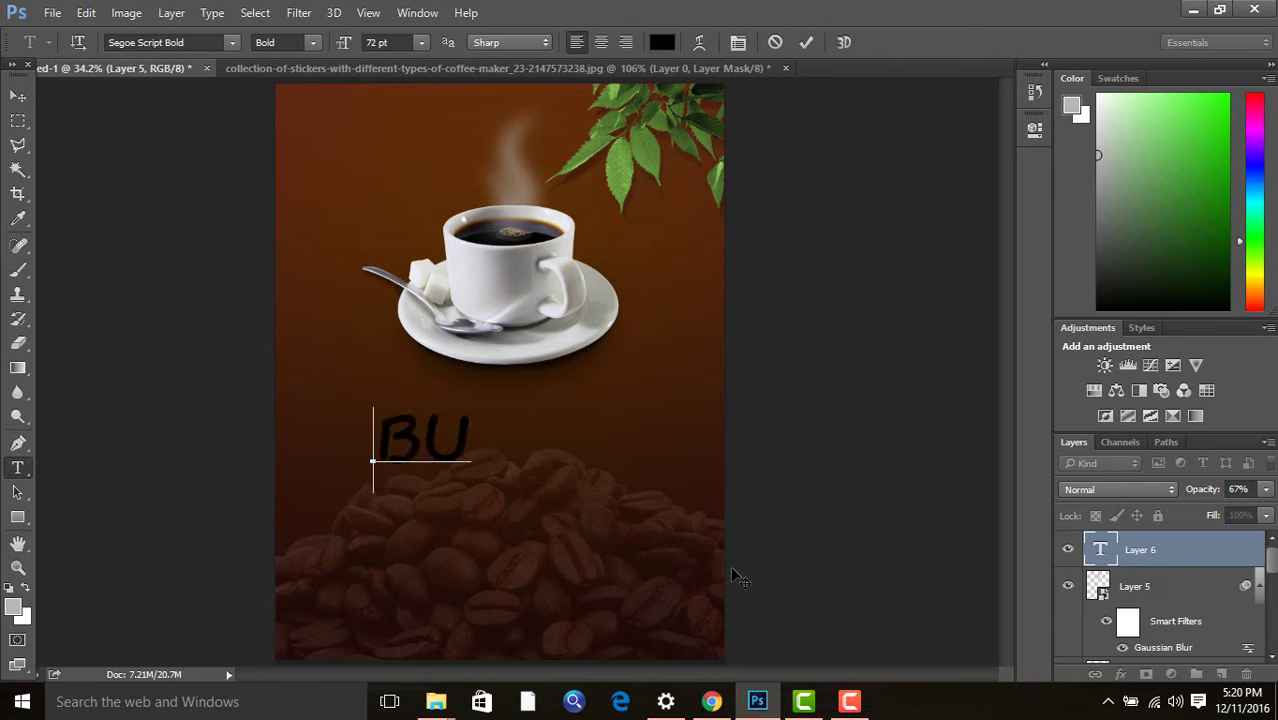
{"action": "type", "text": "Y"}
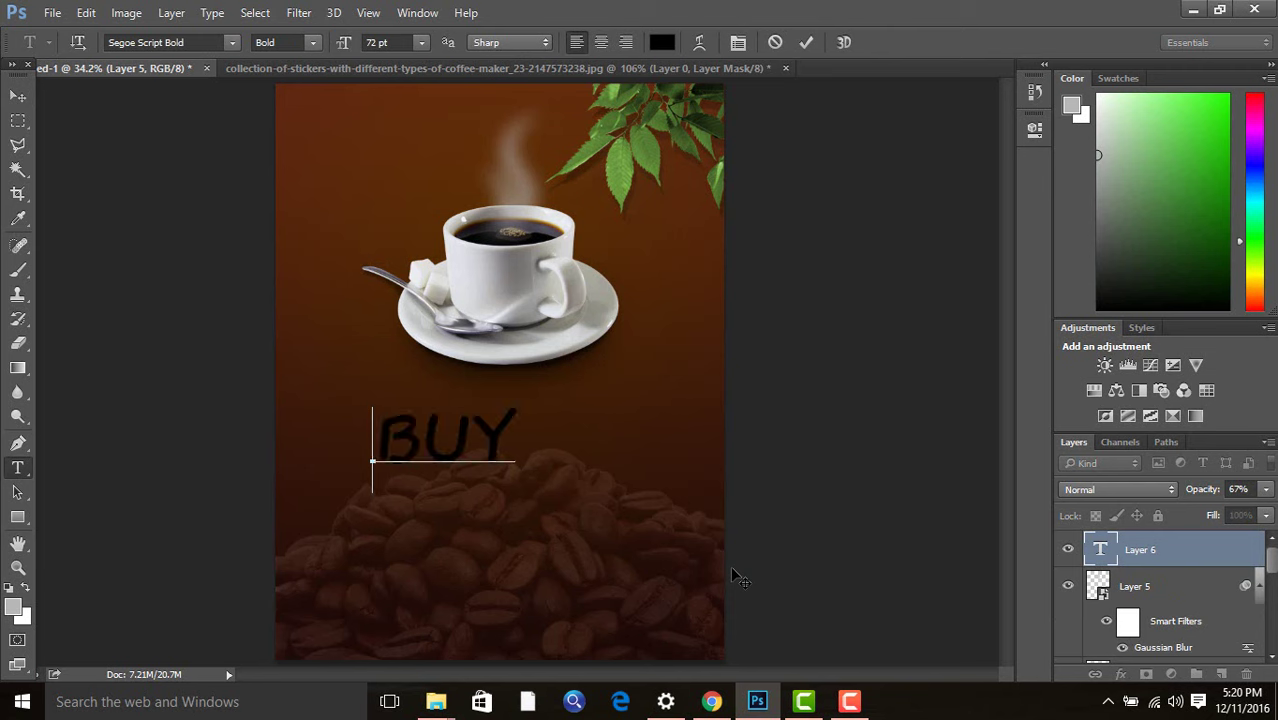
{"action": "type", "text": " SO"}
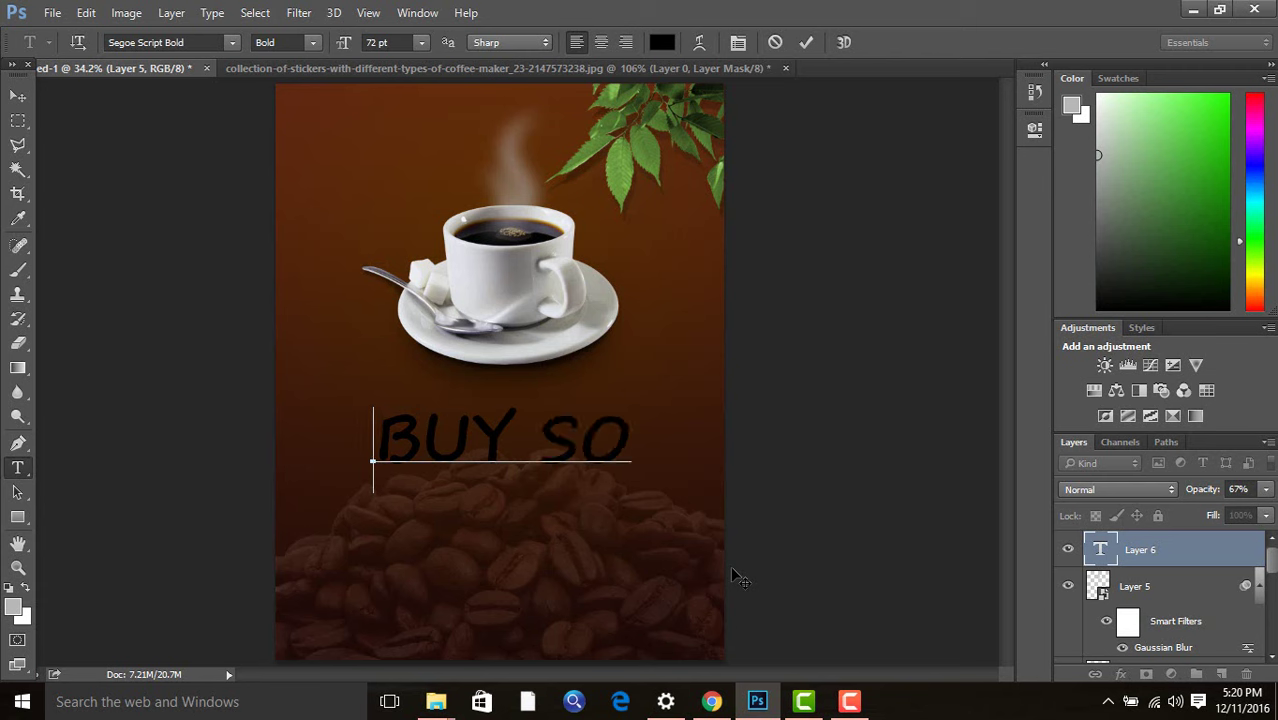
{"action": "type", "text": "ME"}
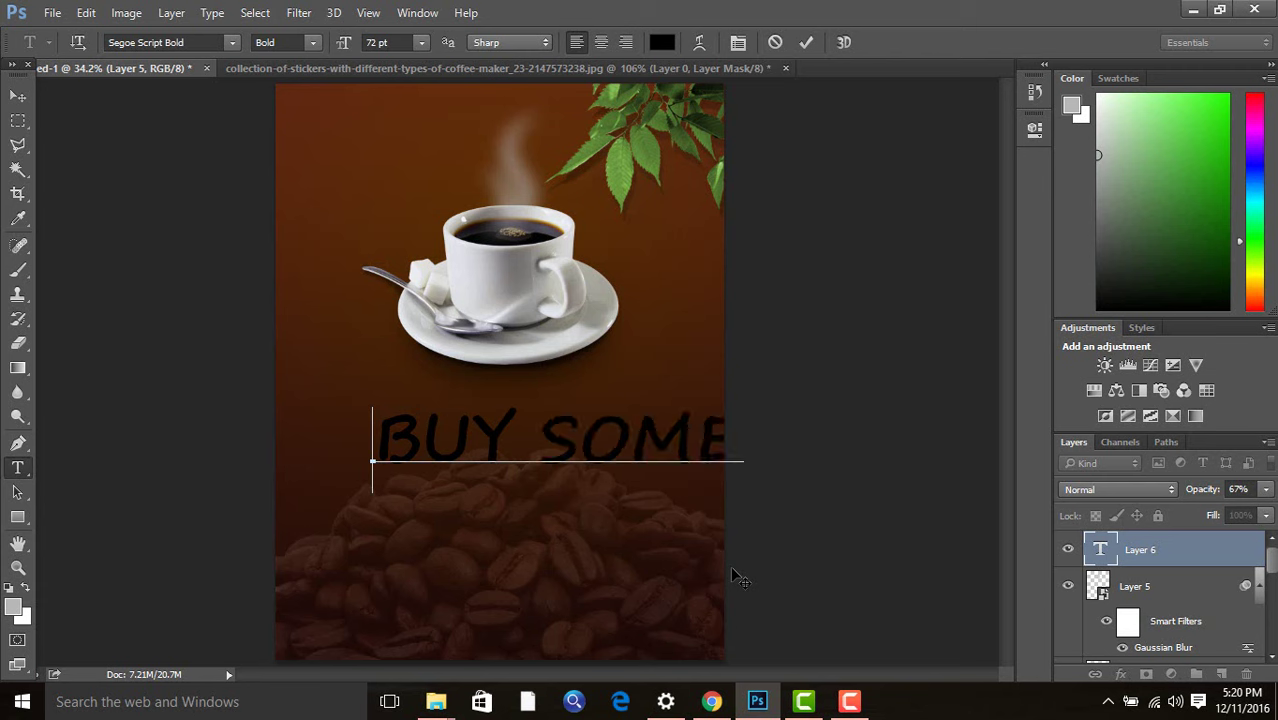
{"action": "key", "text": "Return"}
{"action": "type", "text": "CO"}
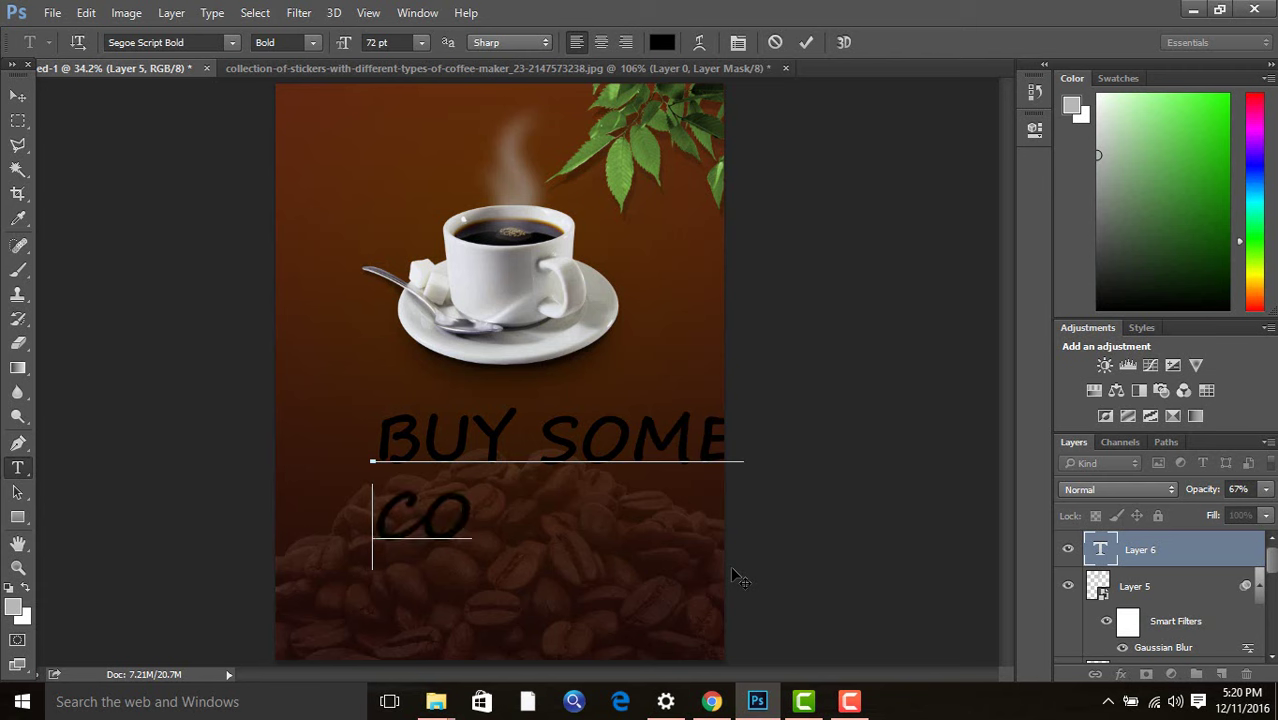
{"action": "type", "text": "FFEE"}
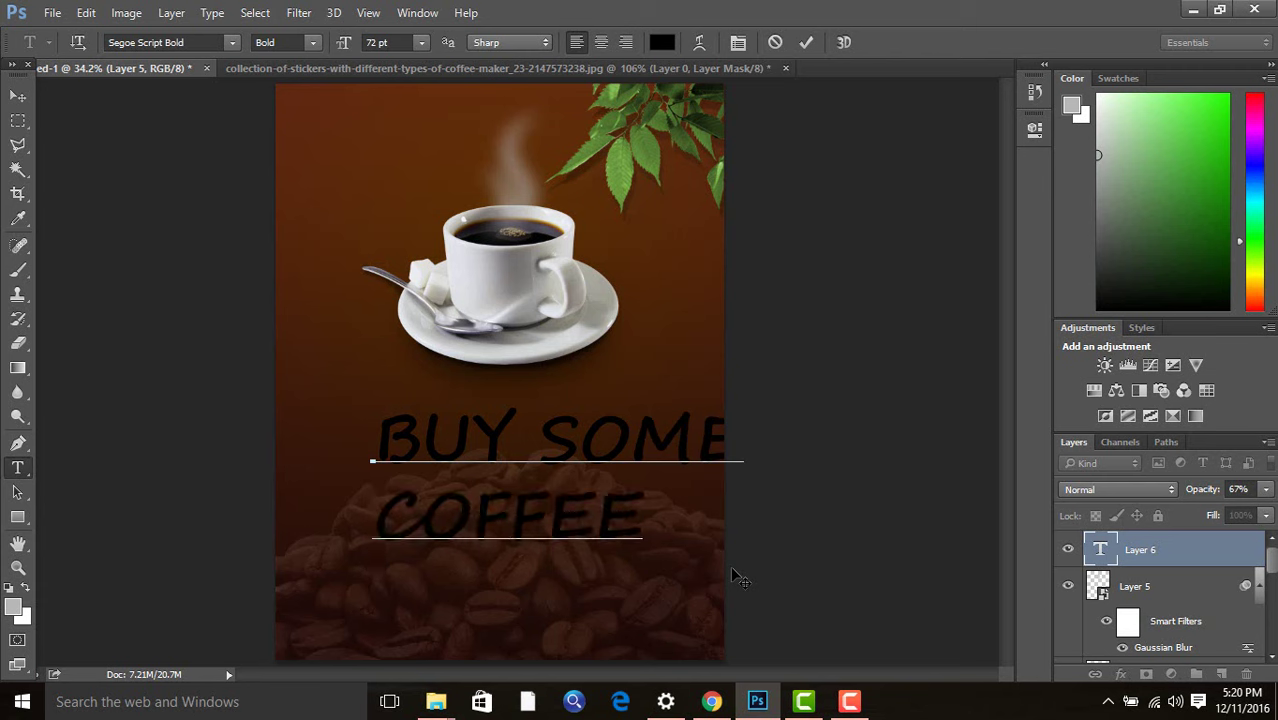
Move the BUY SOME COFFEE text up and left and shrink it to 49 pt.
{"action": "left_click", "coordinate": [18, 95]}
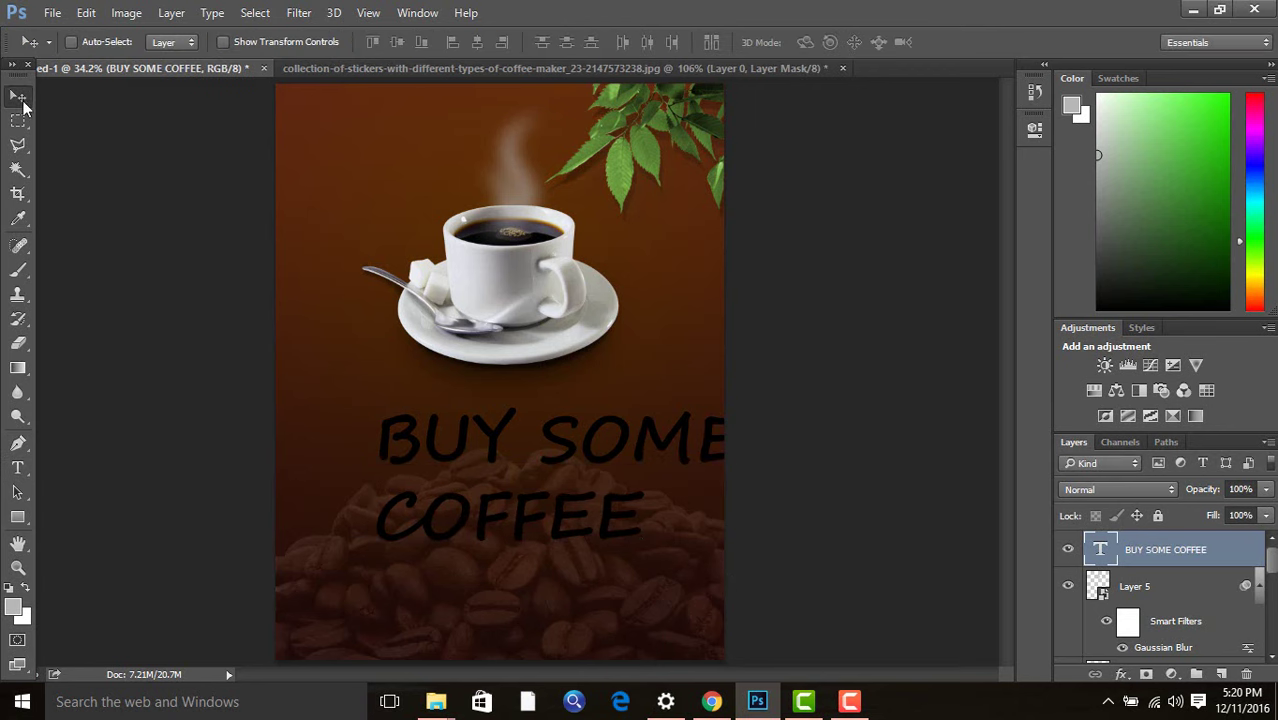
{"action": "left_click_drag", "start_coordinate": [635, 445], "coordinate": [575, 430]}
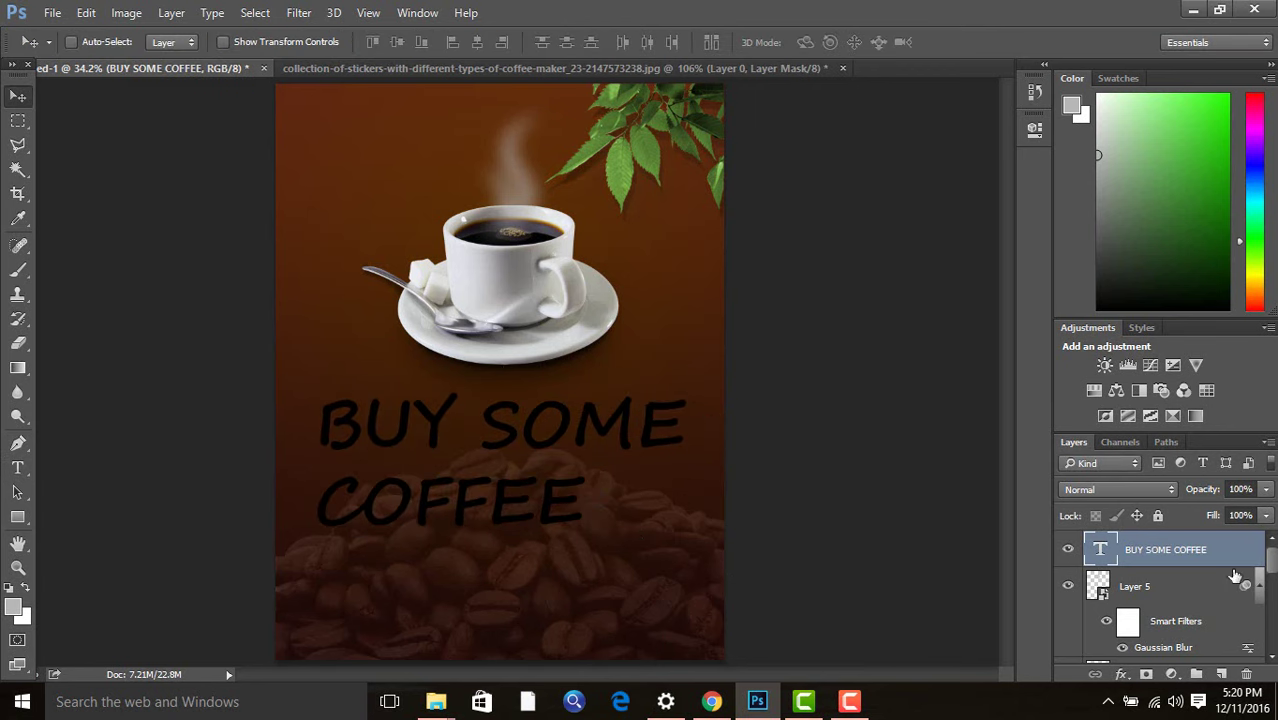
{"action": "double_click", "coordinate": [1100, 549]}
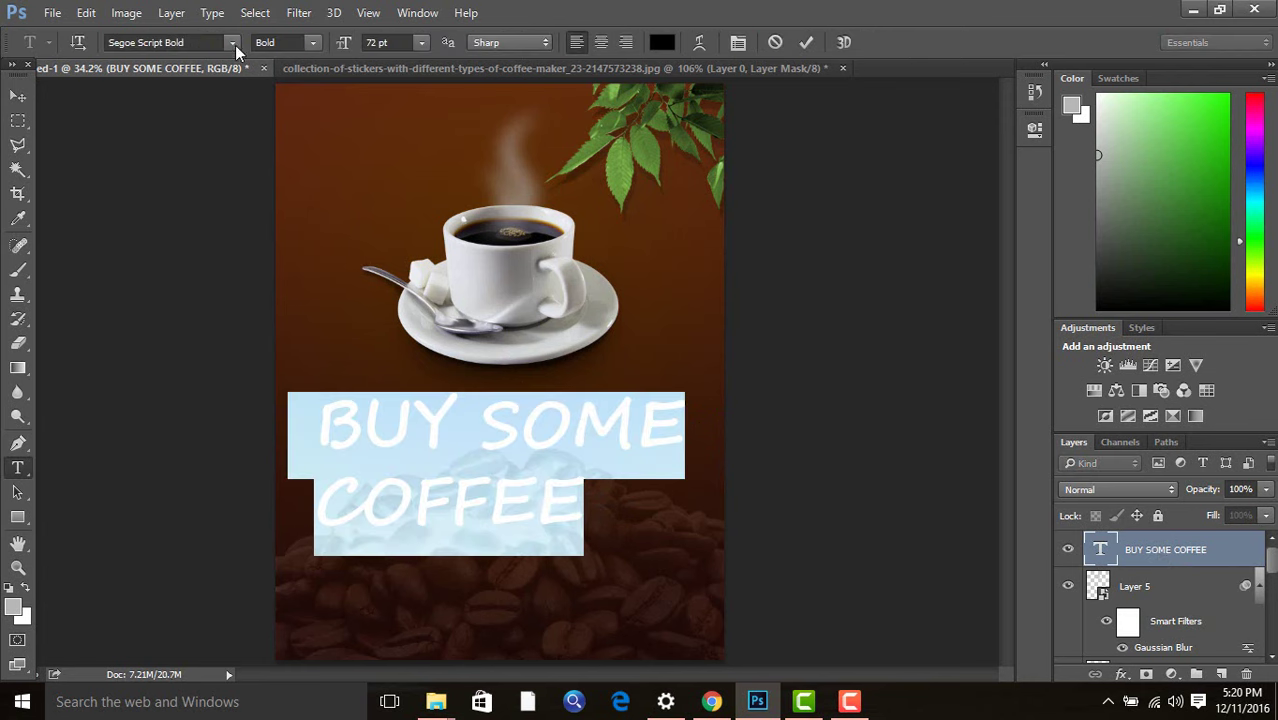
{"action": "left_click_drag", "start_coordinate": [345, 45], "coordinate": [330, 50]}
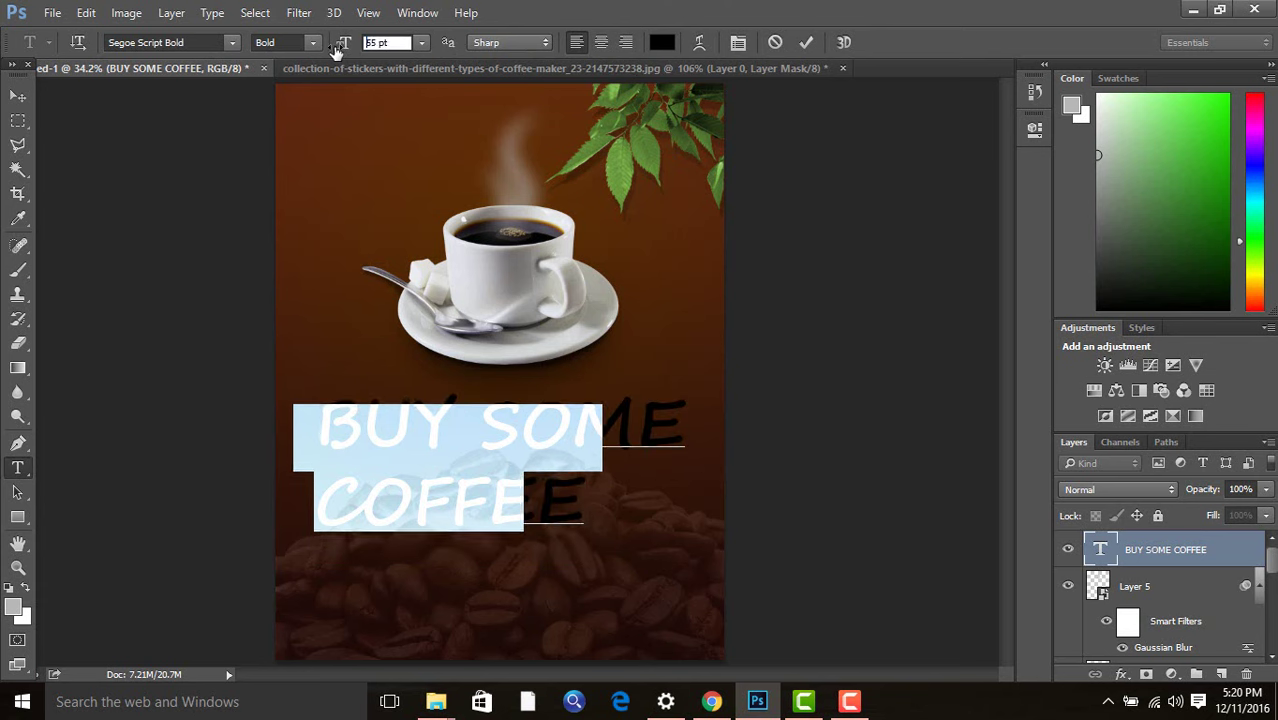
Set the BUY SOME COFFEE text in Freestyle Script Regular.
{"action": "left_click", "coordinate": [215, 42]}
{"action": "left_click", "coordinate": [232, 42]}
{"action": "scroll", "coordinate": [265, 175], "scroll_direction": "up", "scroll_amount": 2}
{"action": "scroll", "coordinate": [265, 175], "scroll_direction": "up", "scroll_amount": 4}
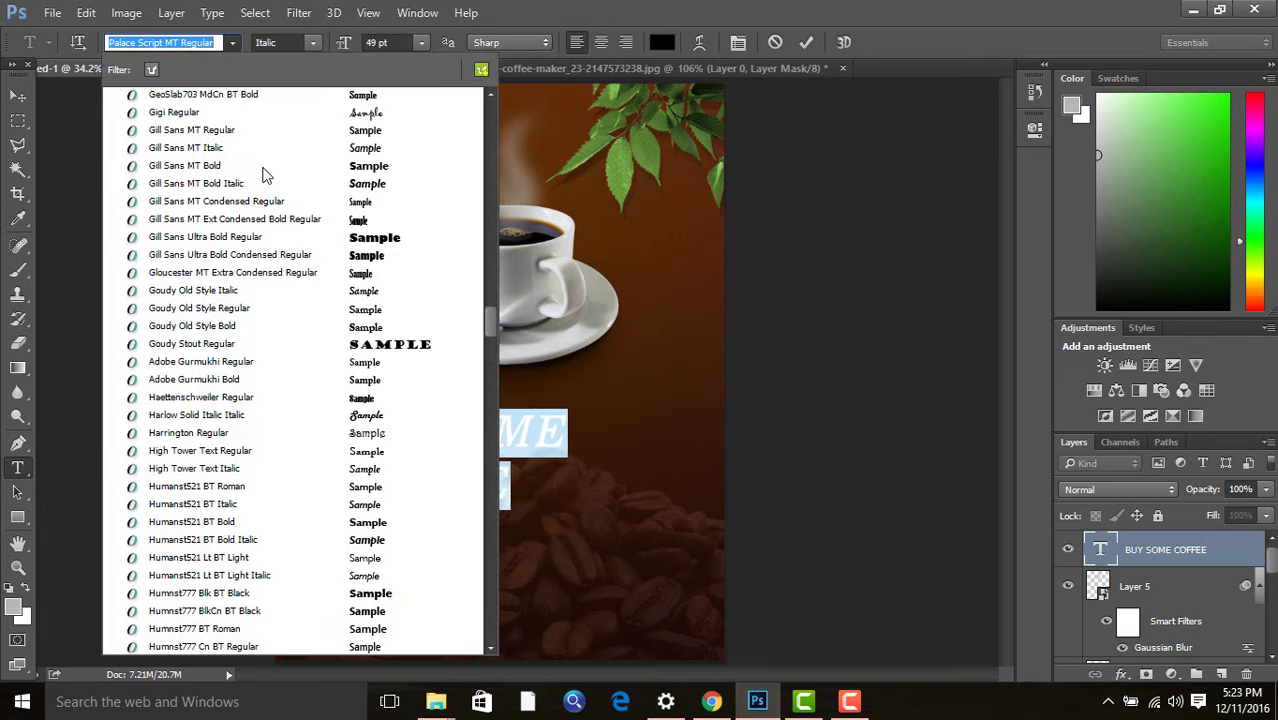
{"action": "scroll", "coordinate": [265, 175], "scroll_direction": "up", "scroll_amount": 3}
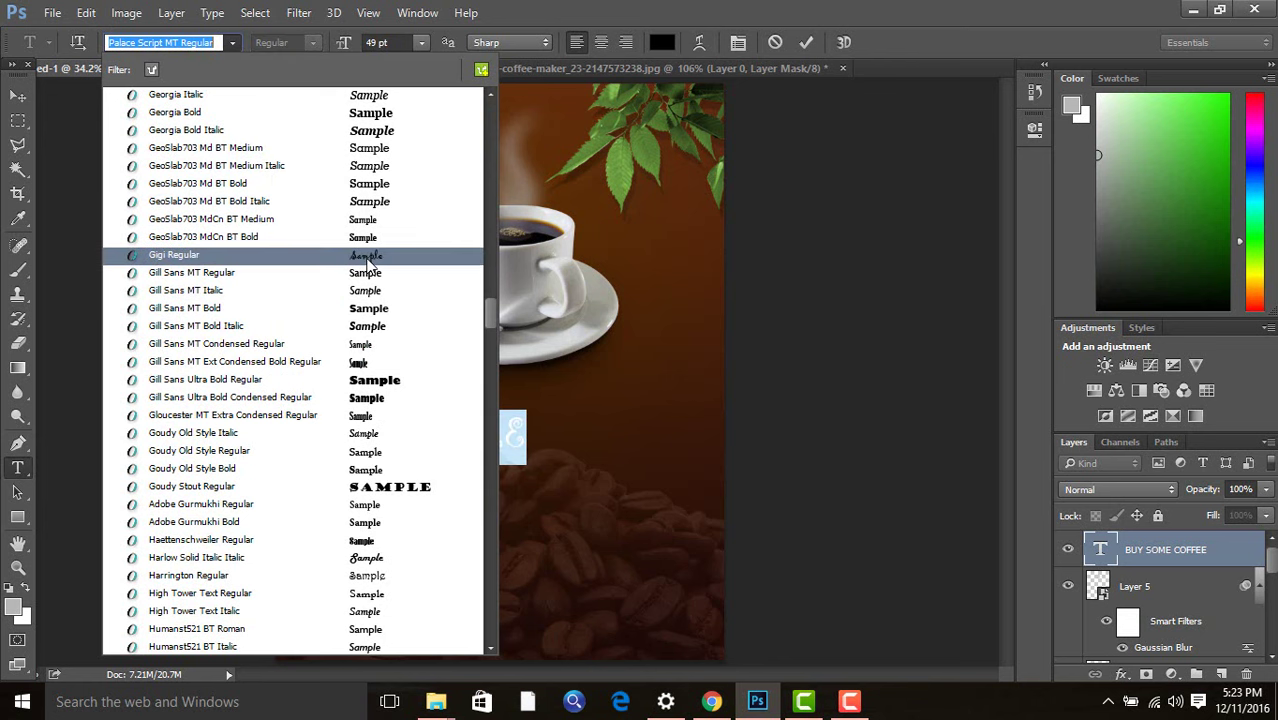
{"action": "scroll", "coordinate": [368, 258], "scroll_direction": "up", "scroll_amount": 3}
{"action": "scroll", "coordinate": [368, 258], "scroll_direction": "up", "scroll_amount": 3}
{"action": "scroll", "coordinate": [368, 258], "scroll_direction": "up", "scroll_amount": 3}
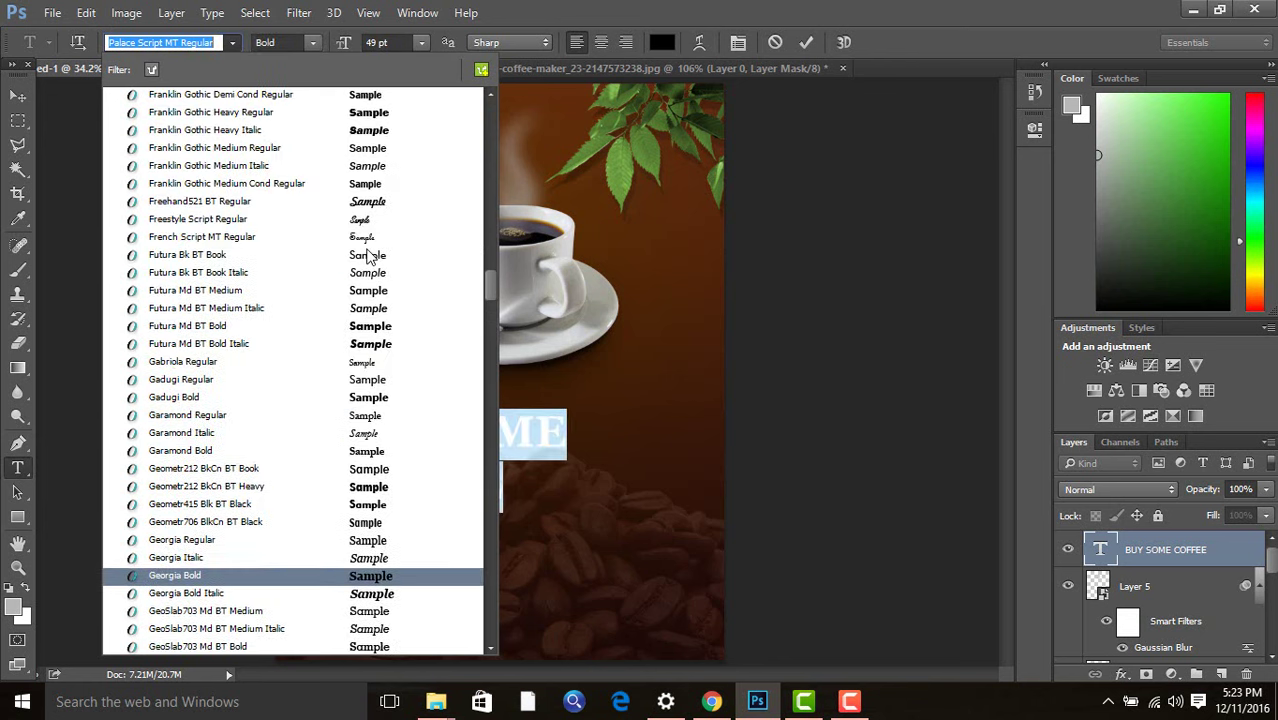
{"action": "scroll", "coordinate": [368, 258], "scroll_direction": "up", "scroll_amount": 3}
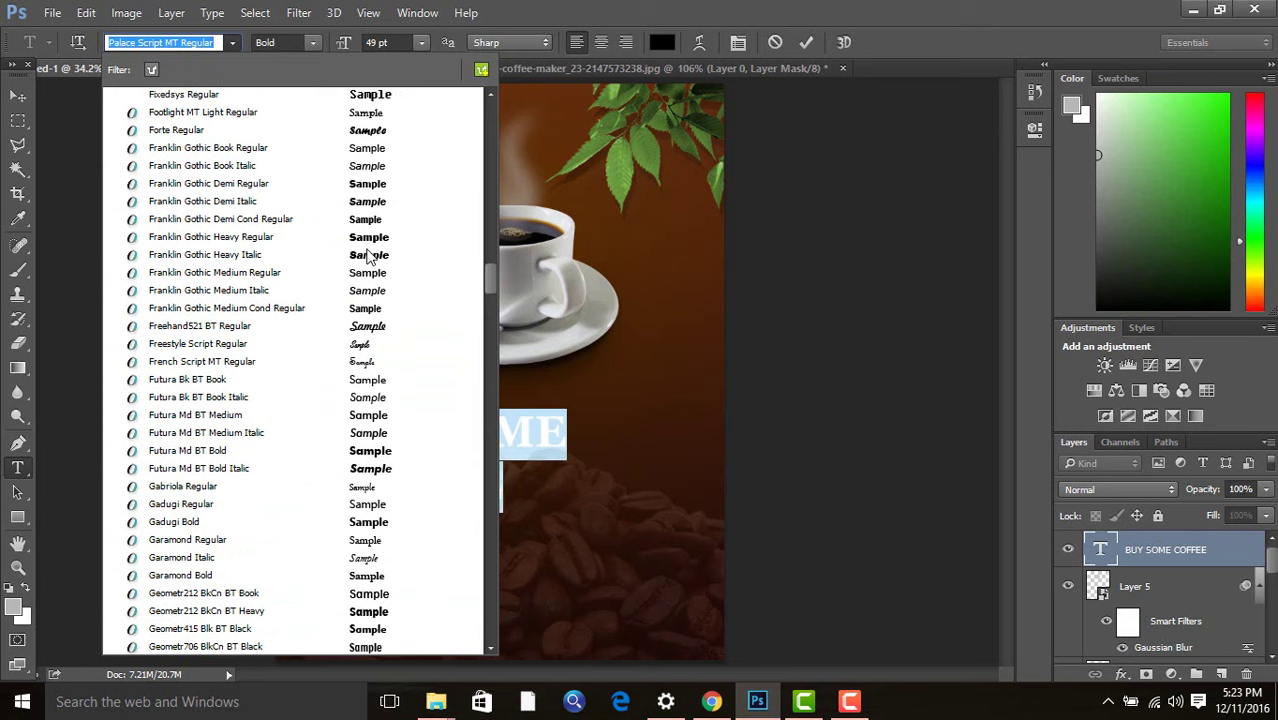
{"action": "left_click", "coordinate": [370, 352]}
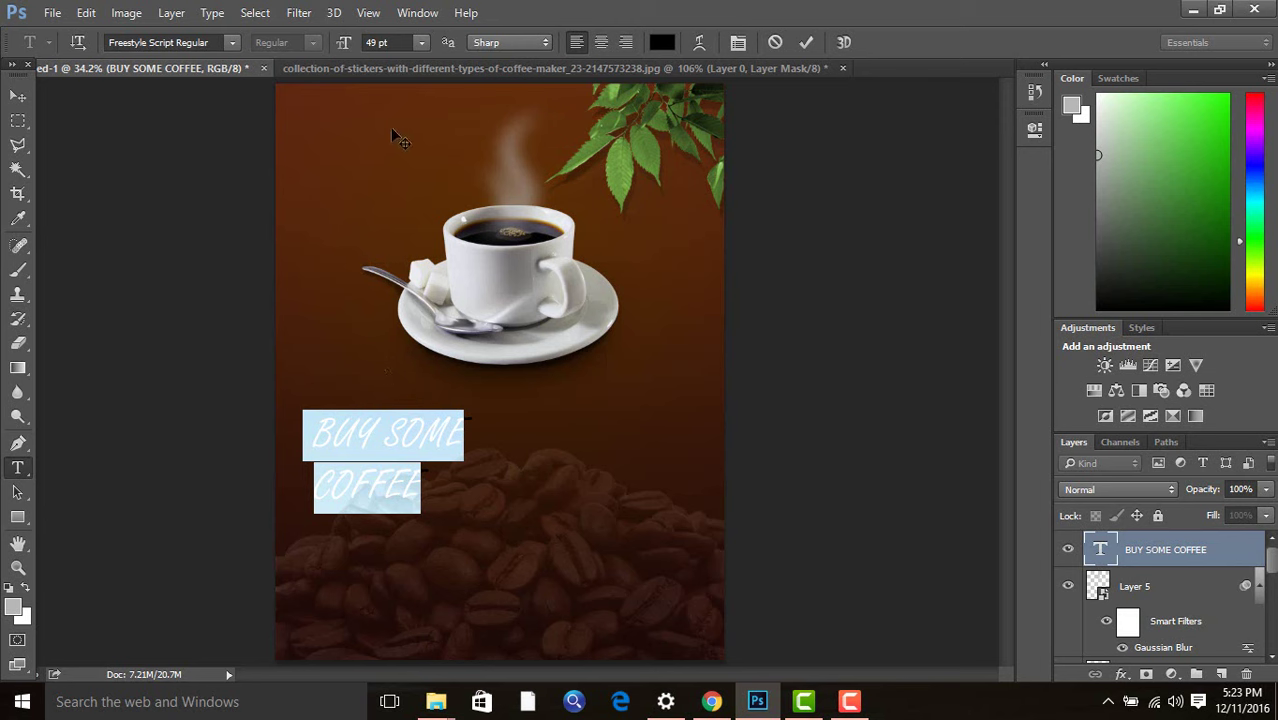
Size the headline to 91 pt, then set only the BUY SOME line to 71 pt and commit.
{"action": "left_click", "coordinate": [738, 42]}
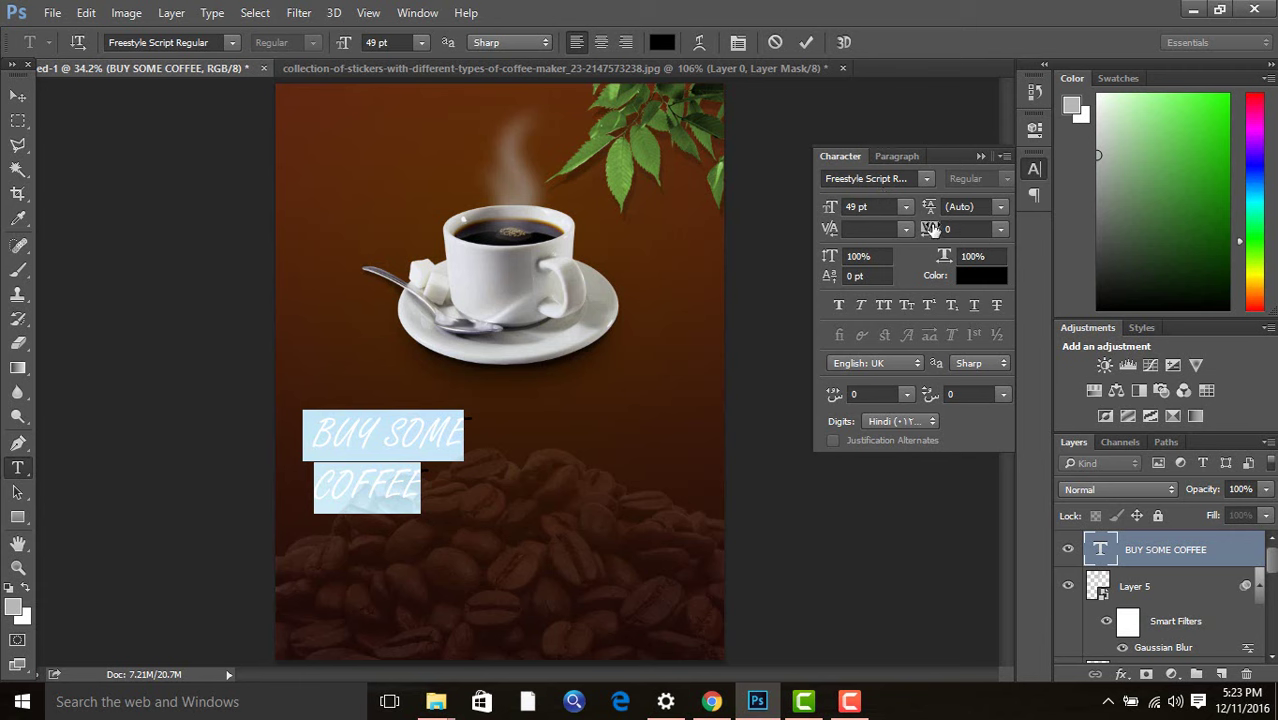
{"action": "left_click_drag", "start_coordinate": [837, 209], "coordinate": [870, 228]}
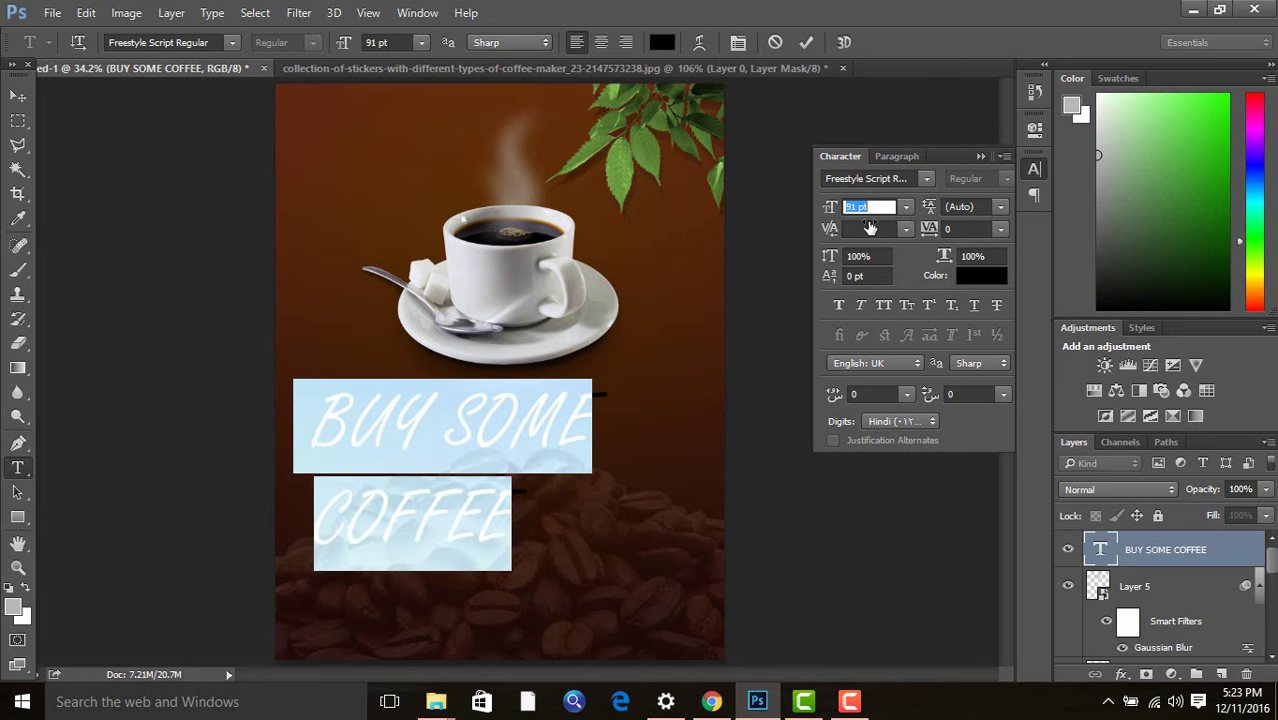
{"action": "left_click", "coordinate": [591, 425]}
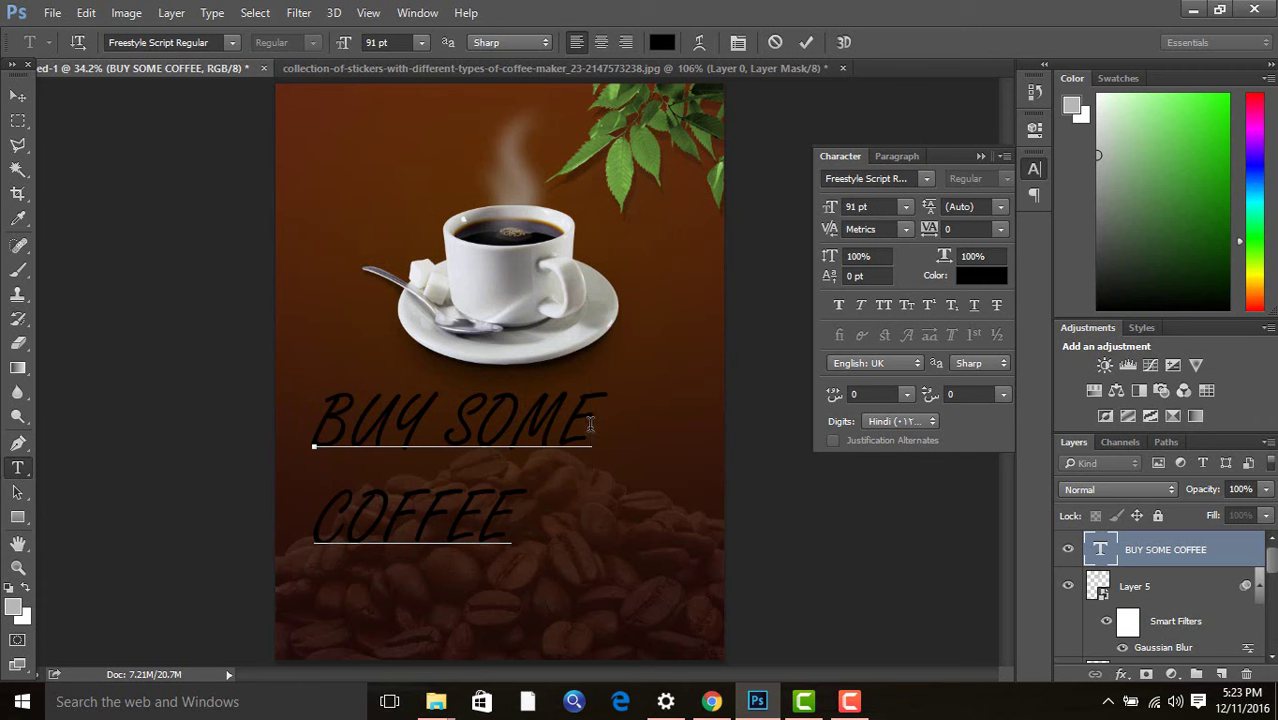
{"action": "left_click_drag", "start_coordinate": [591, 425], "coordinate": [348, 428]}
{"action": "left_click", "coordinate": [301, 431]}
{"action": "left_click_drag", "start_coordinate": [587, 428], "coordinate": [356, 440]}
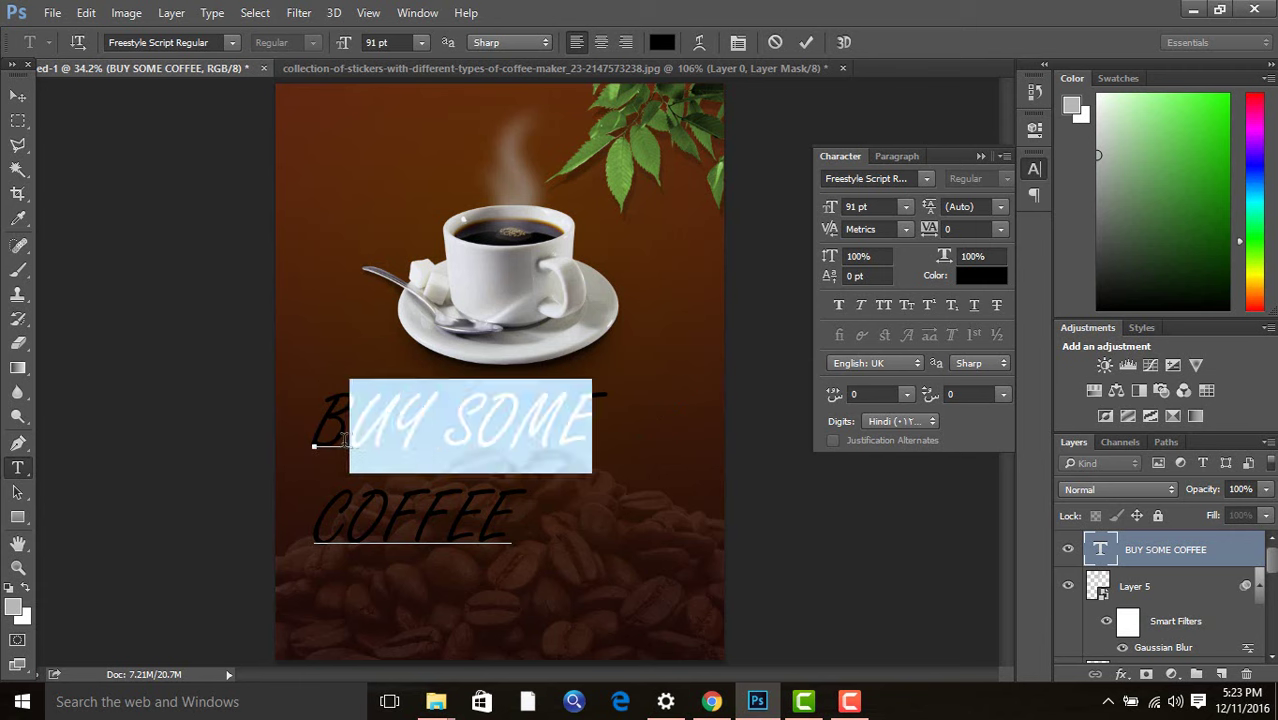
{"action": "left_click_drag", "start_coordinate": [338, 438], "coordinate": [330, 438]}
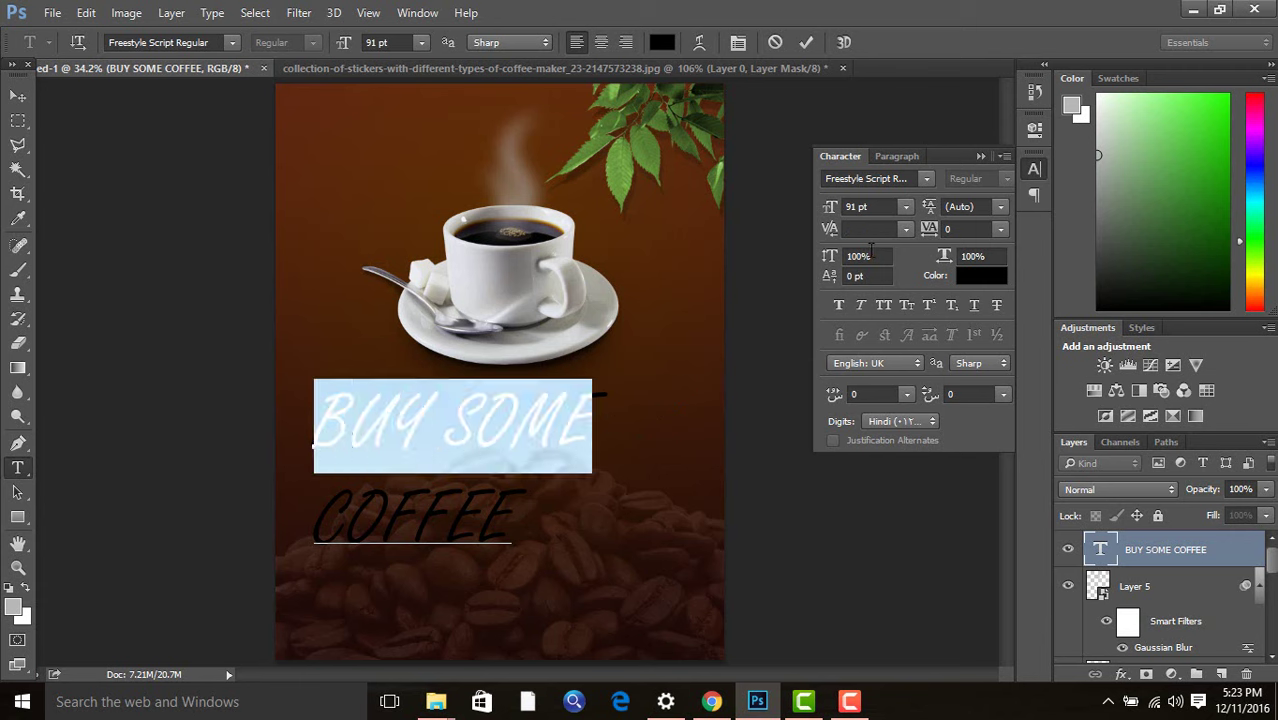
{"action": "left_click_drag", "start_coordinate": [830, 214], "coordinate": [814, 216]}
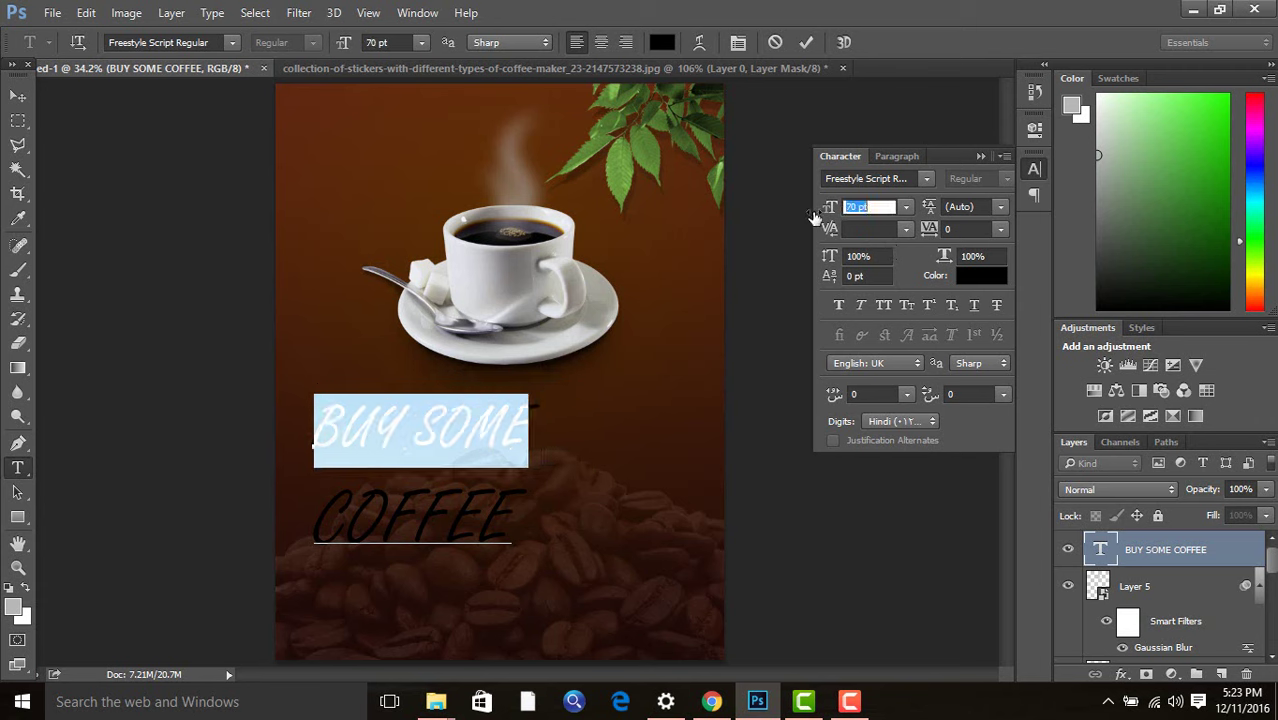
{"action": "left_click_drag", "start_coordinate": [814, 216], "coordinate": [822, 216]}
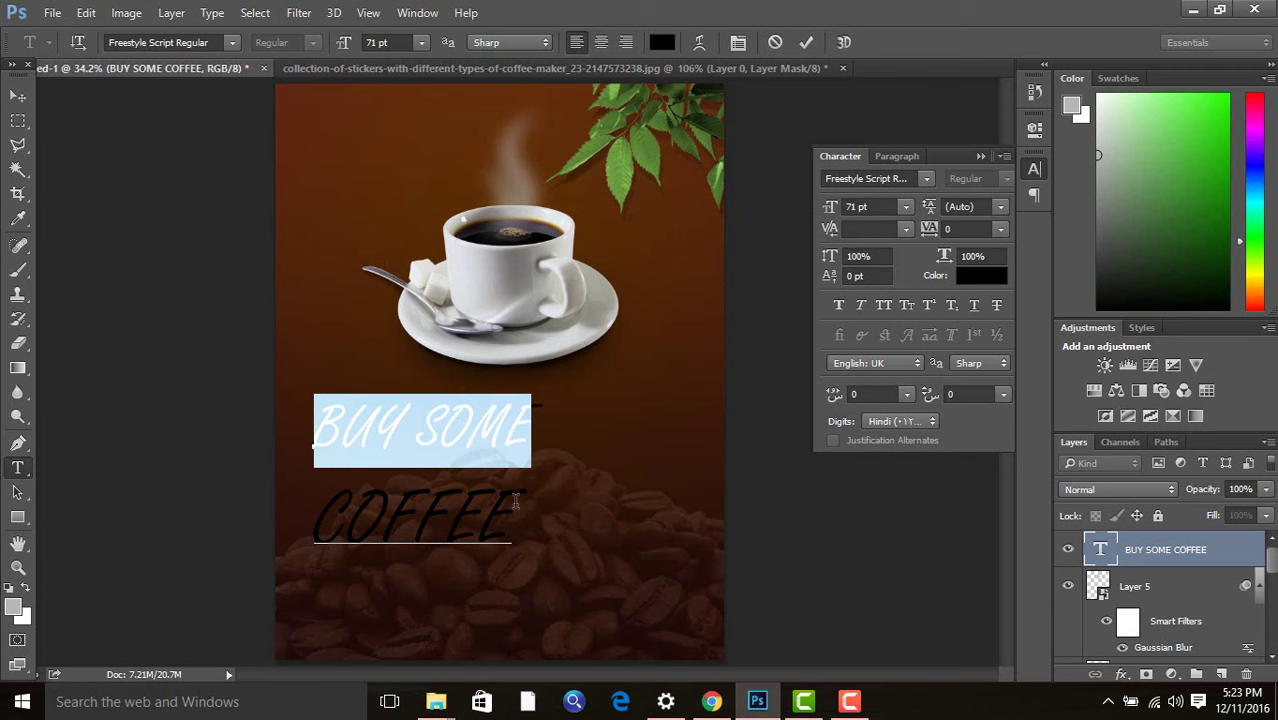
{"action": "left_click", "coordinate": [17, 95]}
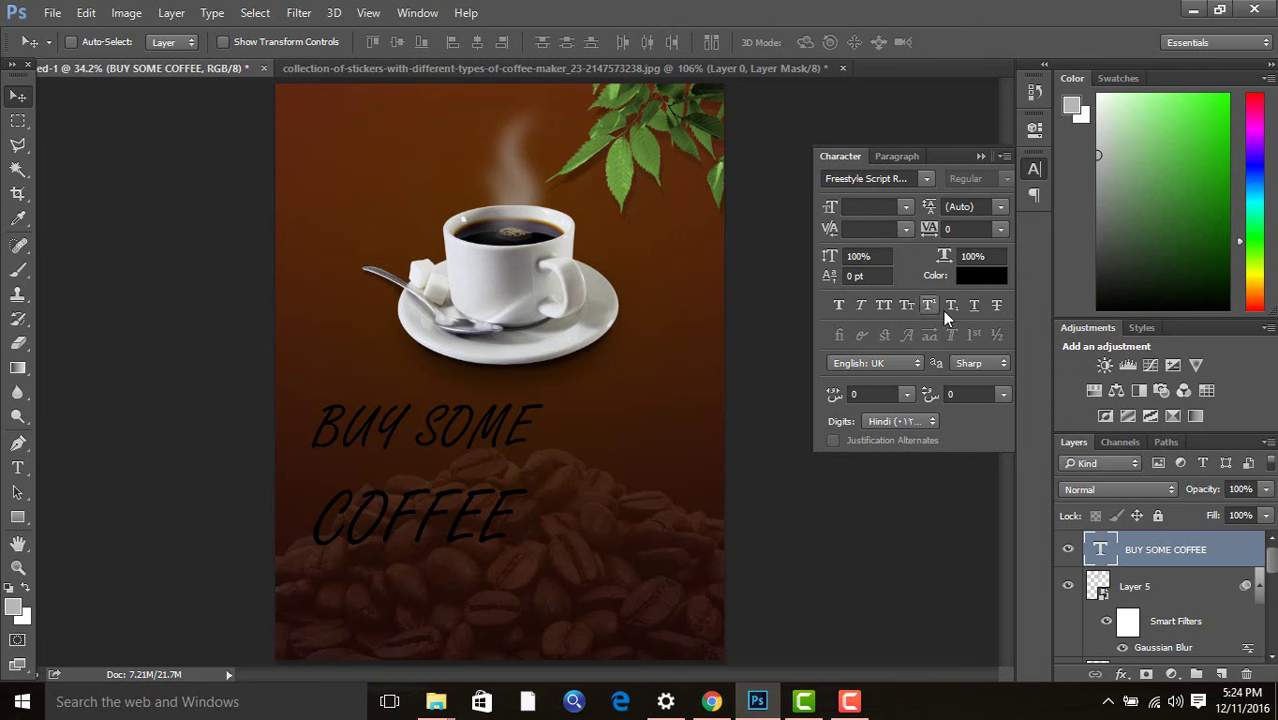
Set the BUY SOME COFFEE text colour to white (ffffff) in the Character panel.
{"action": "left_click", "coordinate": [893, 156]}
{"action": "left_click", "coordinate": [840, 158]}
{"action": "left_click", "coordinate": [975, 276]}
{"action": "type", "text": "ffffff"}
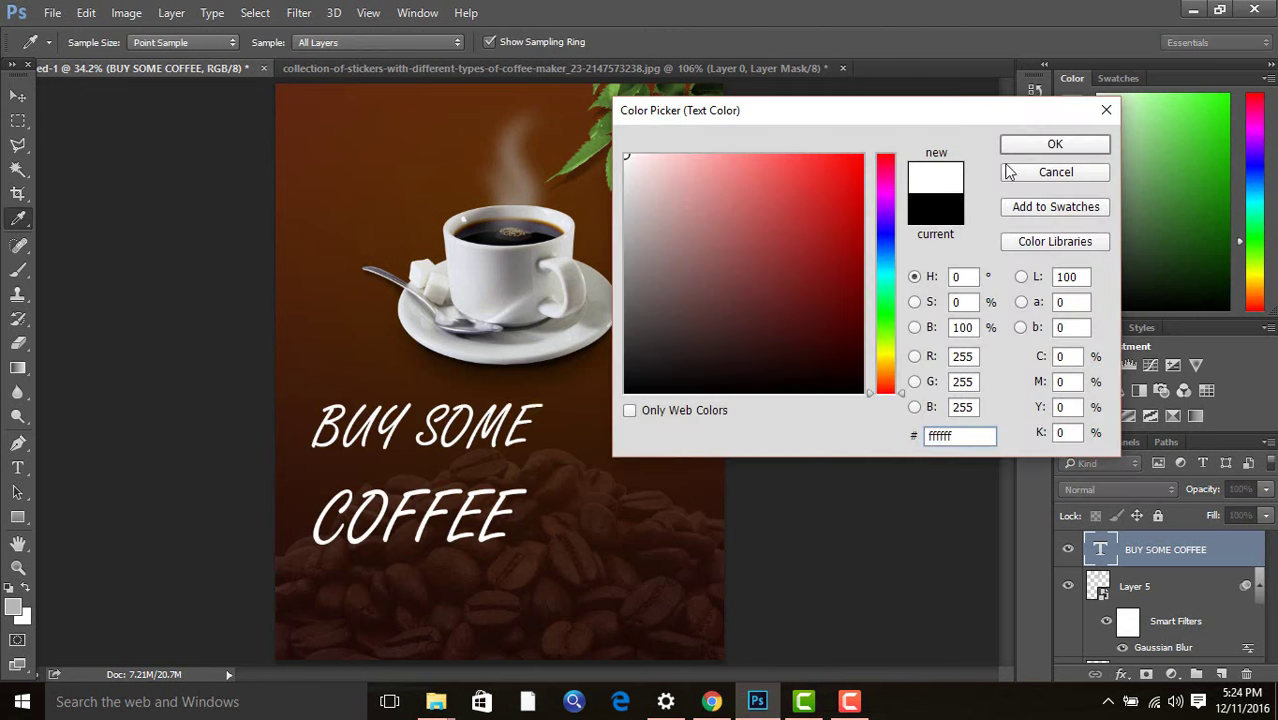
{"action": "left_click", "coordinate": [1015, 146]}
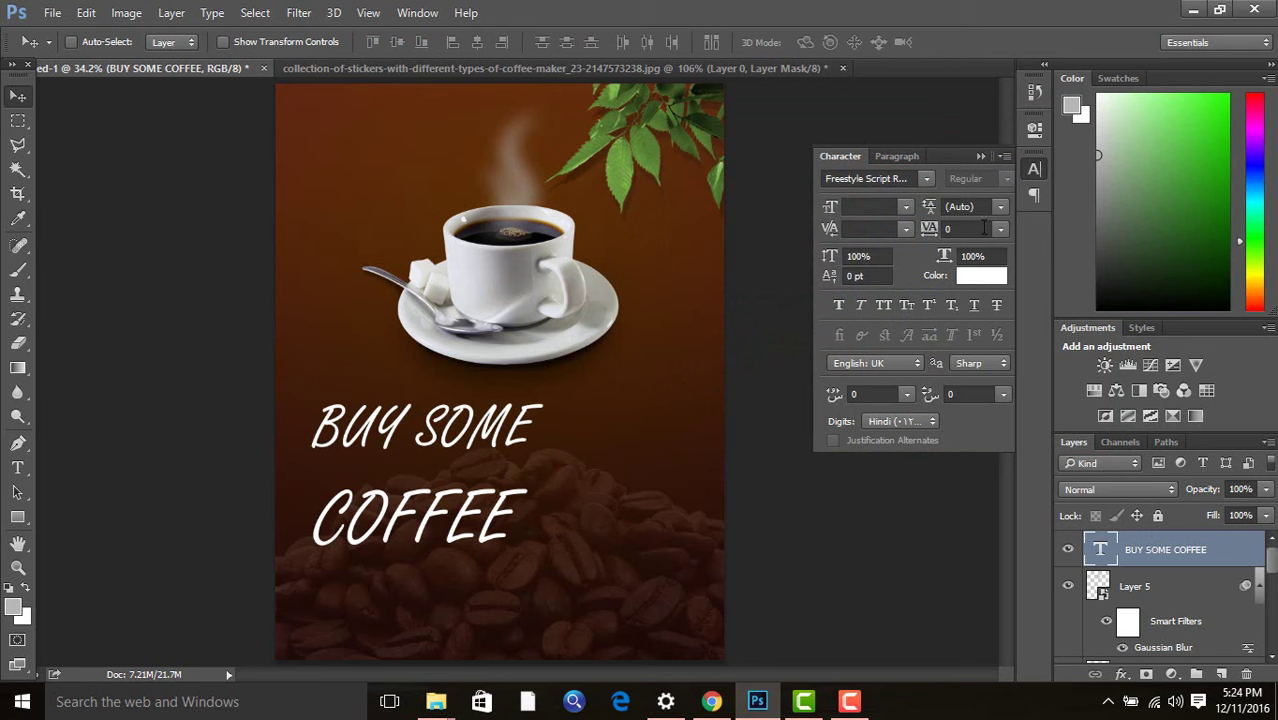
Set the headline's leading to 76.01 pt in the Character panel.
{"action": "left_click", "coordinate": [937, 218]}
{"action": "type", "text": "6"}
{"action": "key", "text": "Return"}
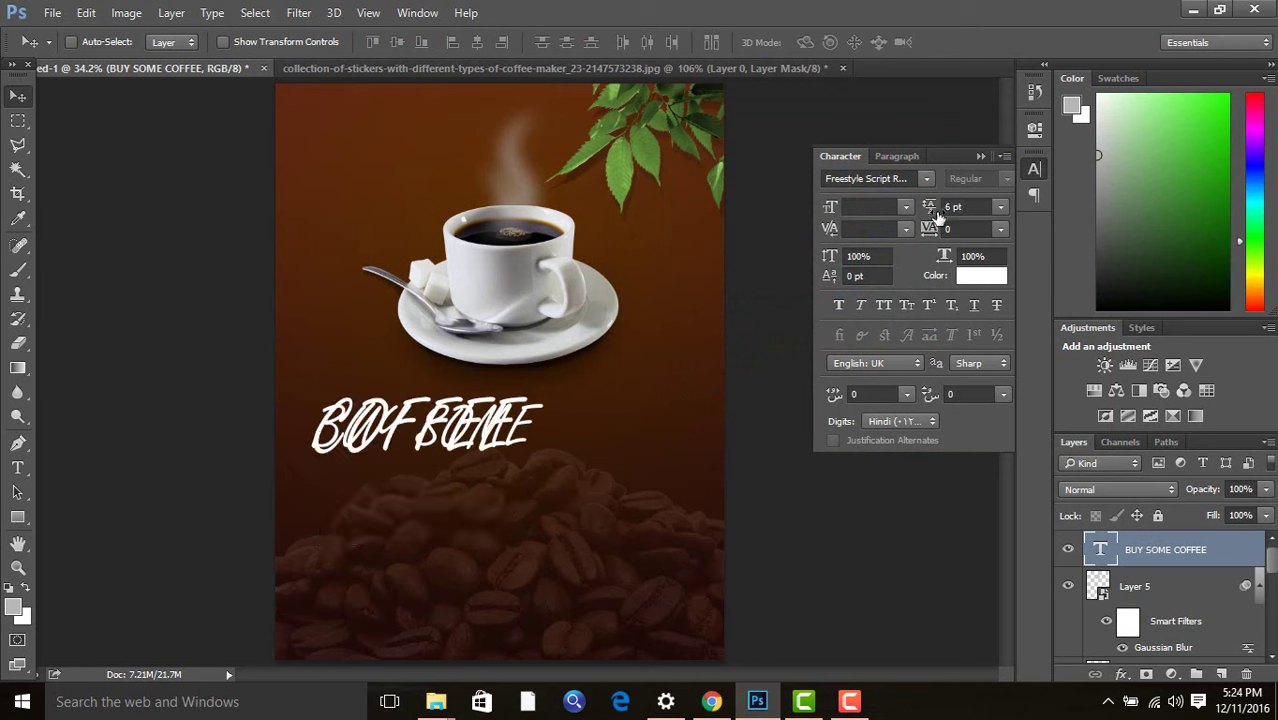
{"action": "left_click", "coordinate": [937, 217]}
{"action": "type", "text": "0.01"}
{"action": "key", "text": "Return"}
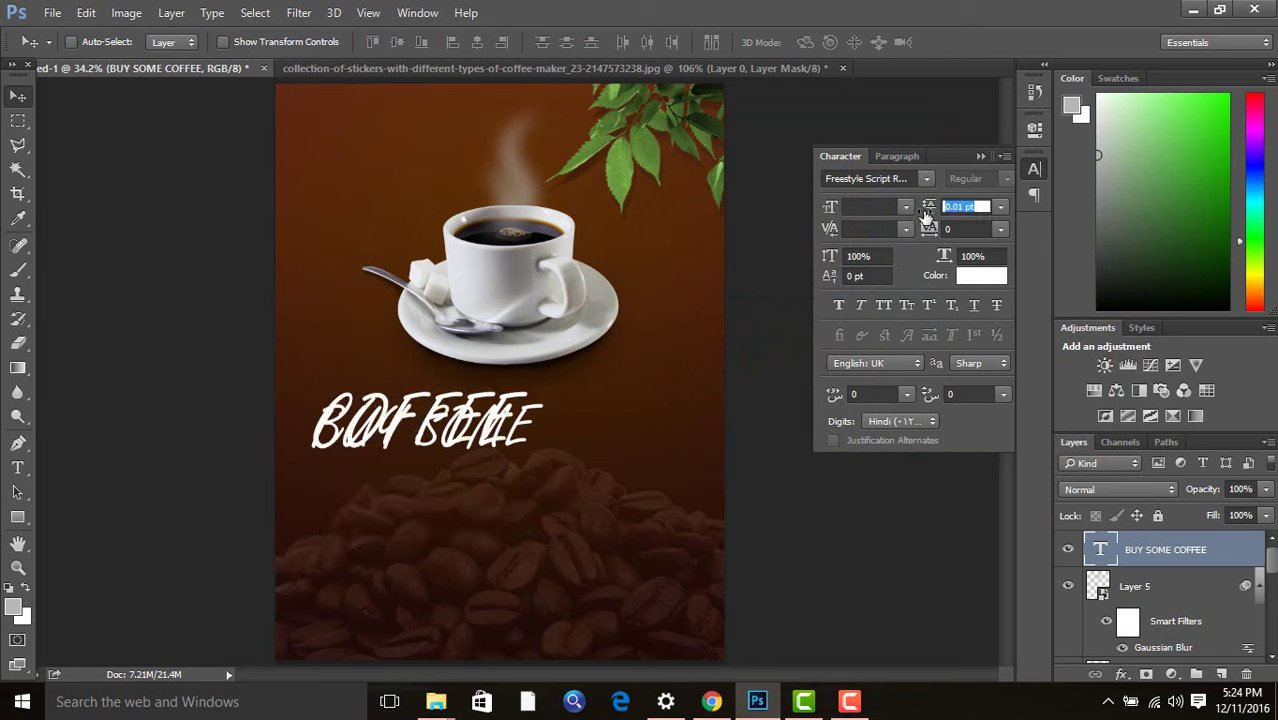
{"action": "left_click_drag", "start_coordinate": [932, 215], "coordinate": [942, 220]}
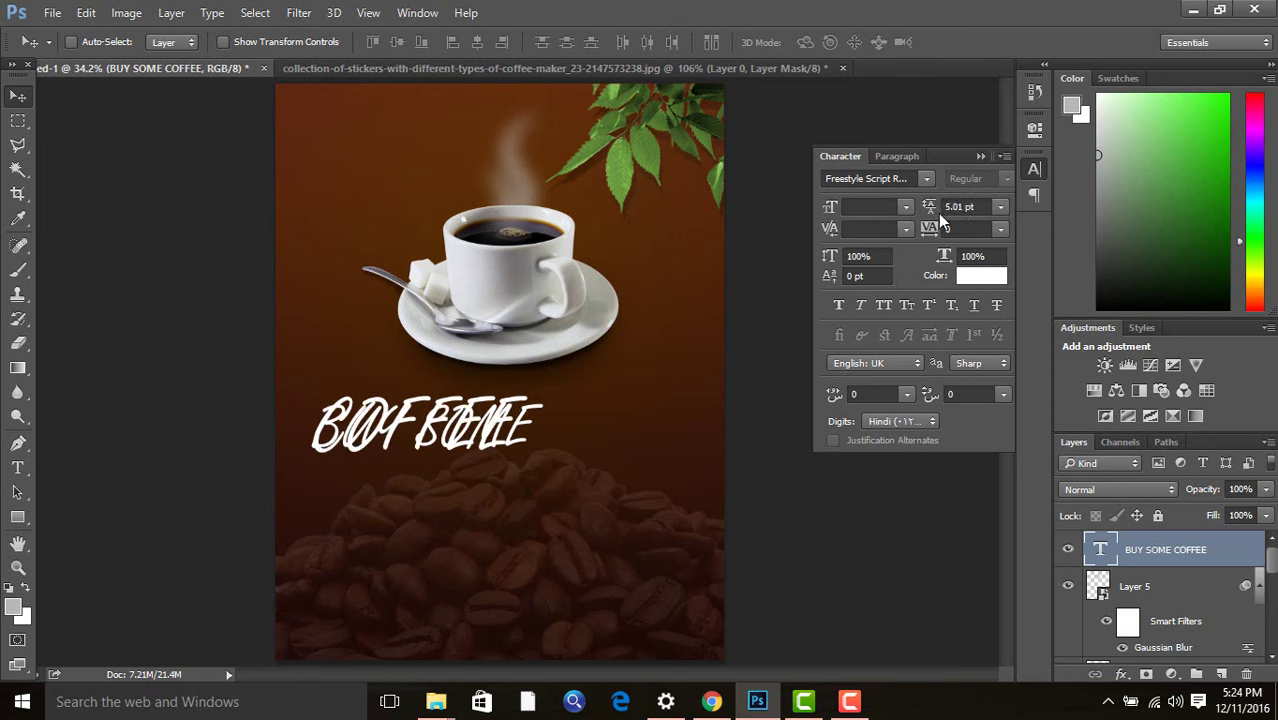
{"action": "left_click_drag", "start_coordinate": [939, 214], "coordinate": [951, 224]}
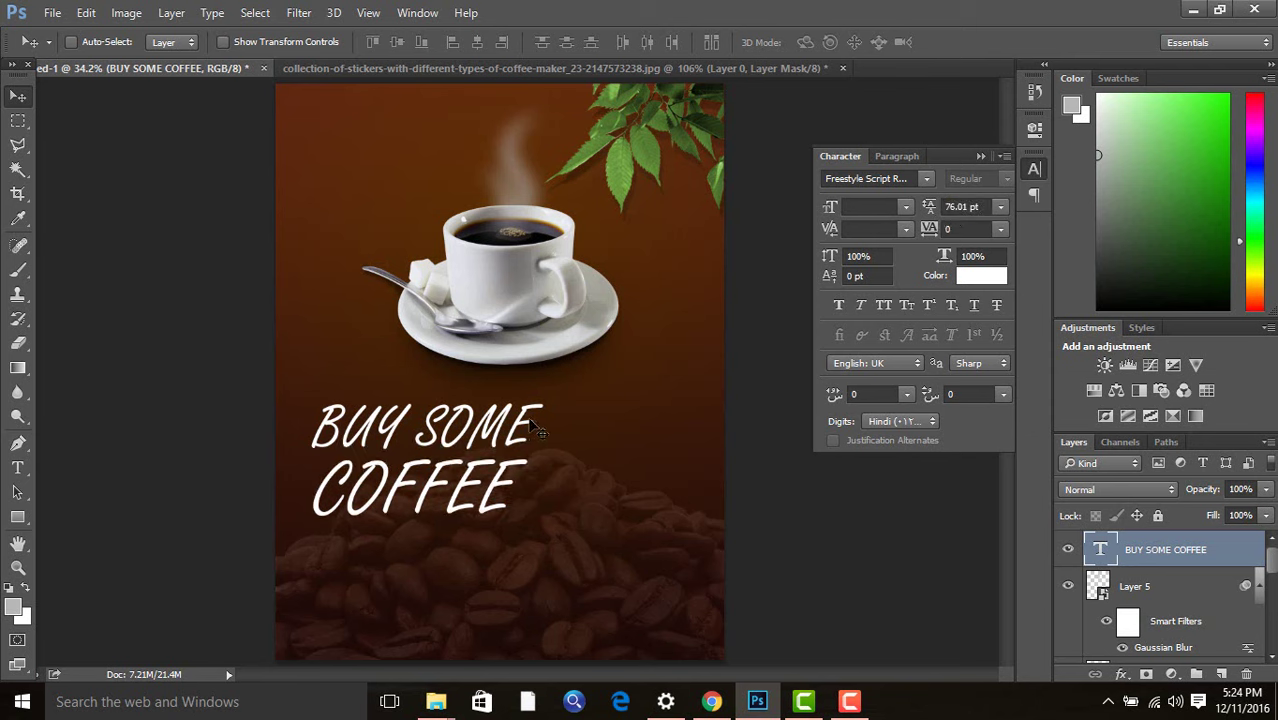
Shrink the BUY SOME line to 67 pt and commit the edit.
{"action": "double_click", "coordinate": [1100, 549]}
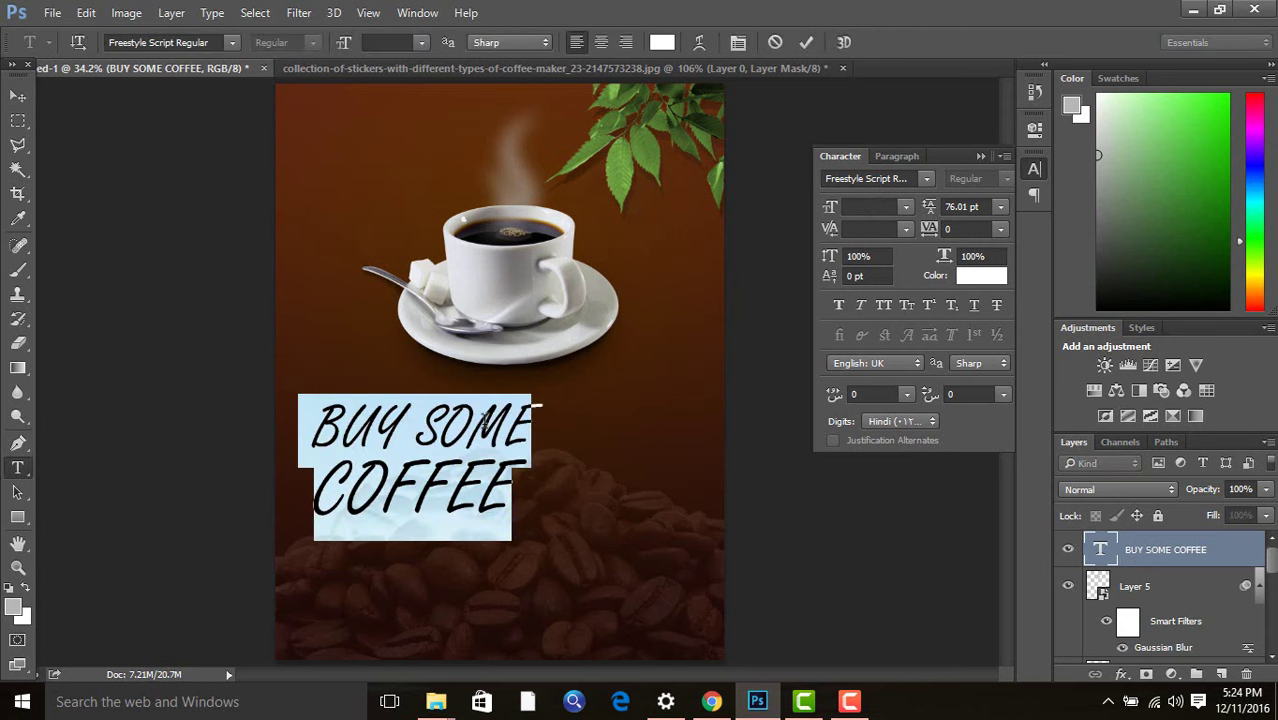
{"action": "left_click", "coordinate": [531, 422]}
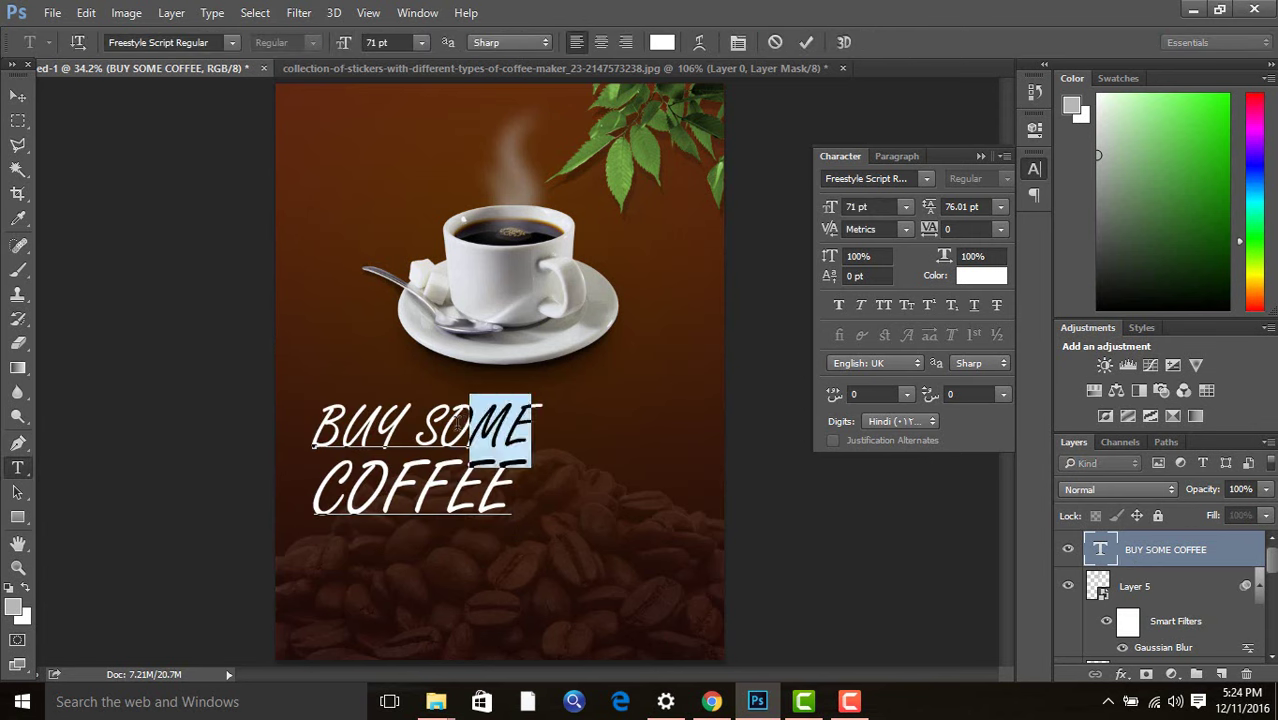
{"action": "mouse_move", "coordinate": [531, 422]}
{"action": "left_mouse_down"}
{"action": "mouse_move", "coordinate": [315, 418]}
{"action": "mouse_move", "coordinate": [528, 420]}
{"action": "left_mouse_up"}
{"action": "left_click", "coordinate": [315, 418]}
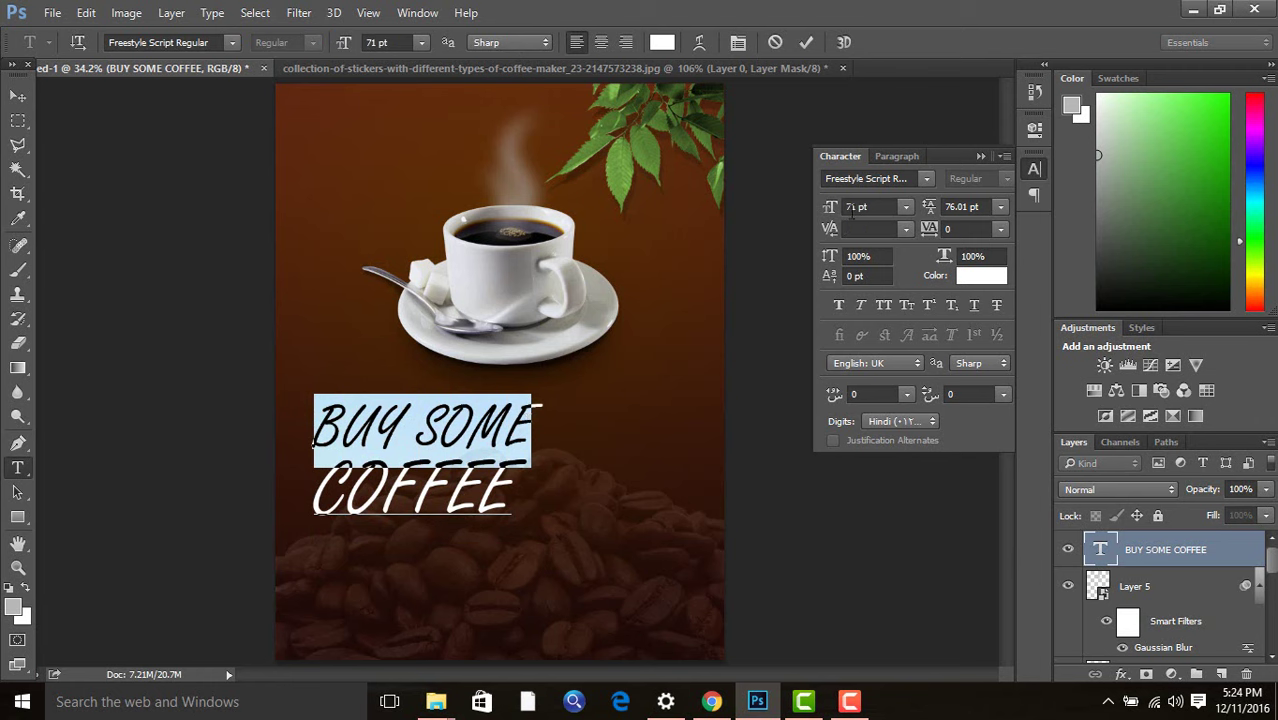
{"action": "left_click_drag", "start_coordinate": [831, 215], "coordinate": [828, 220]}
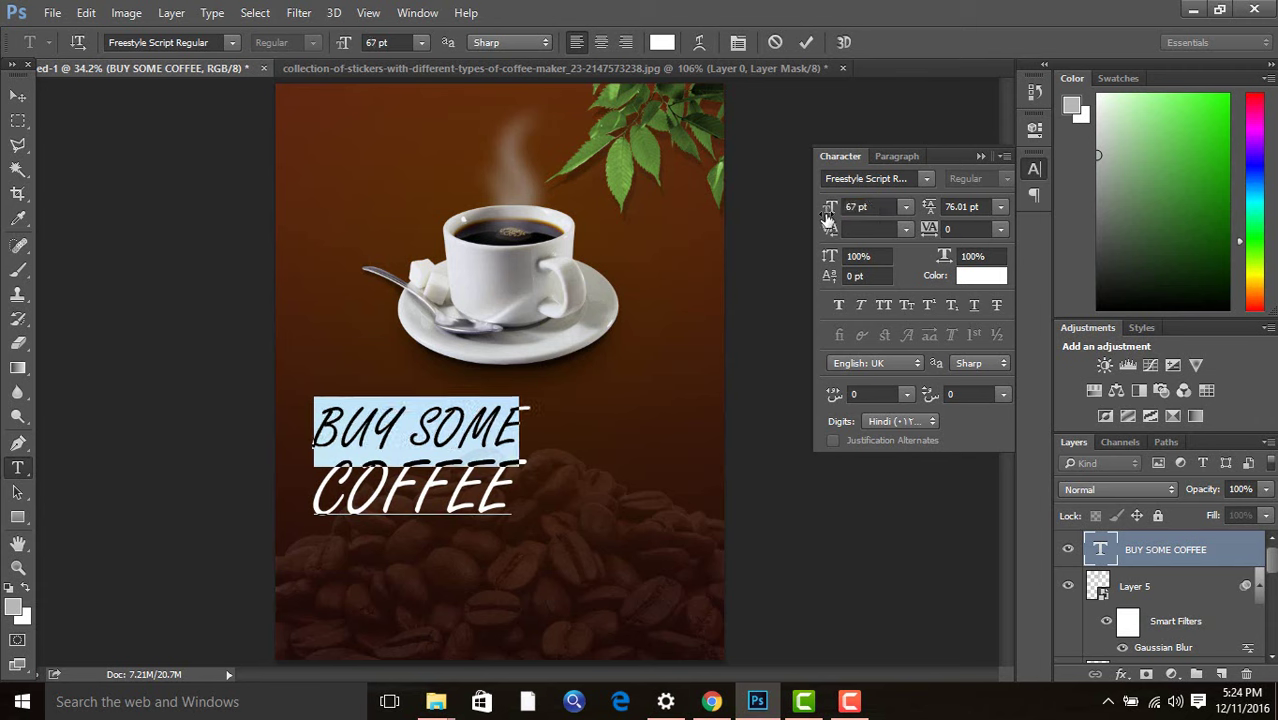
{"action": "left_click", "coordinate": [18, 96]}
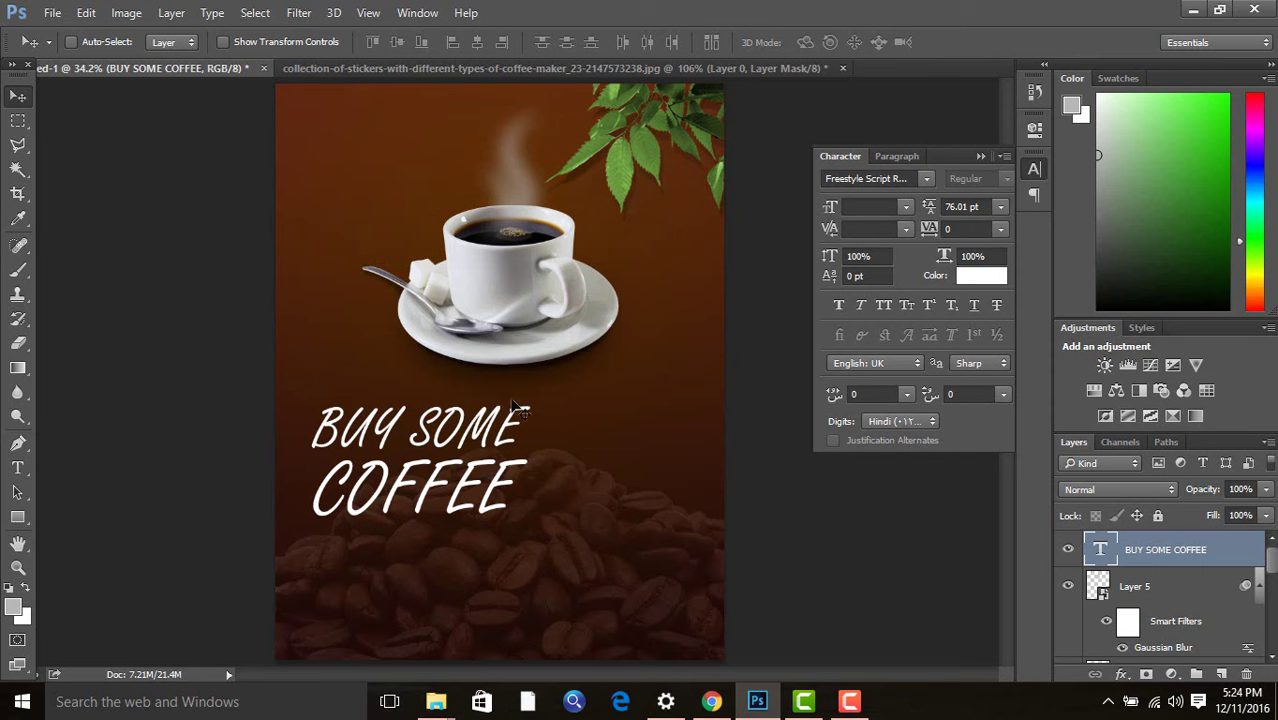
Drag the white headline so it sits horizontally centred beneath the cup.
{"action": "left_click", "coordinate": [978, 153]}
{"action": "left_click_drag", "start_coordinate": [482, 430], "coordinate": [594, 413]}
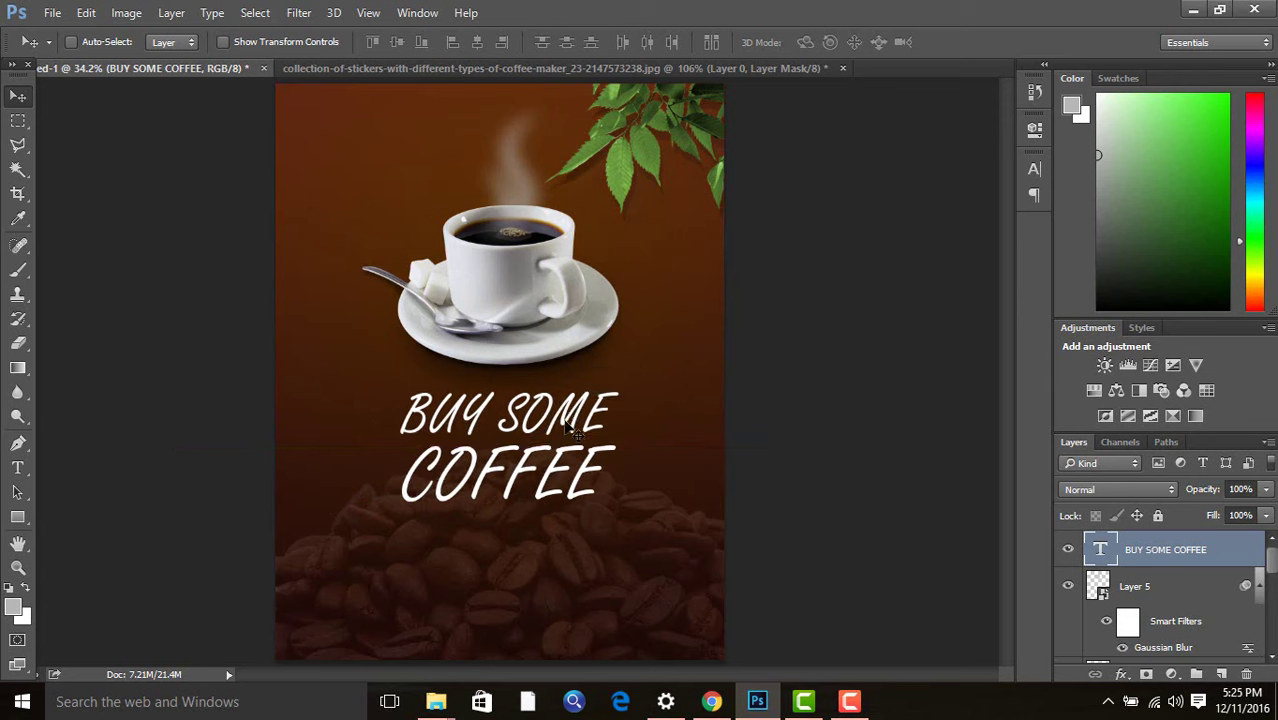